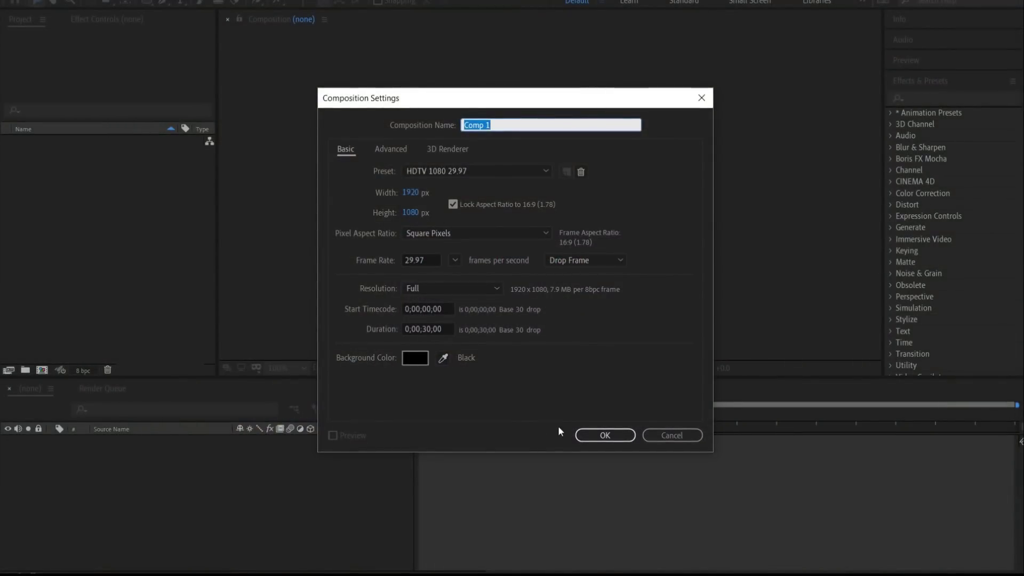
- Create a 1920 x 1080 composition at 29.97 fps lasting 30 seconds and add a full-size dark gray solid
click(605, 435)
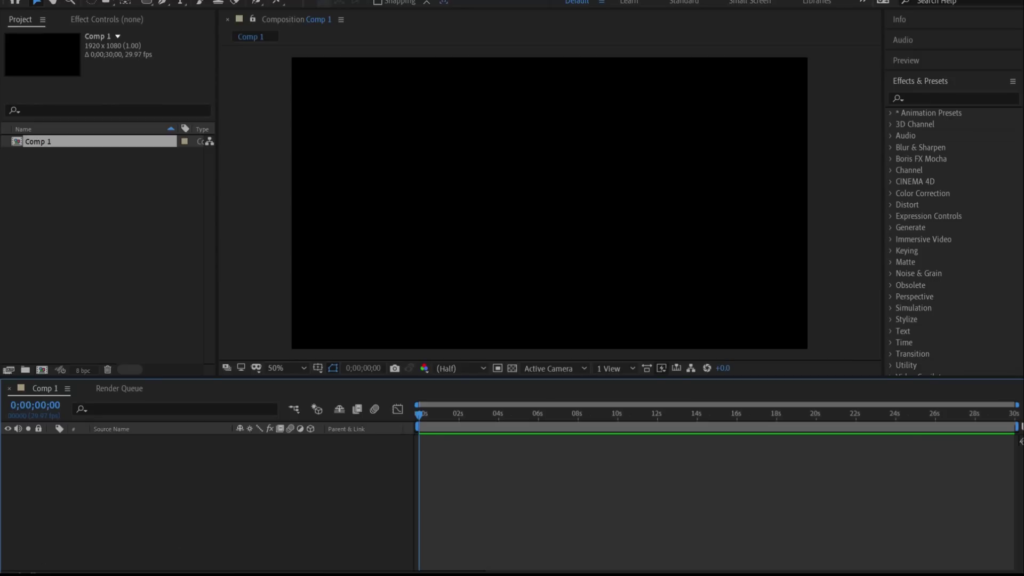
right_click(223, 479)
mouse_move(270, 355)
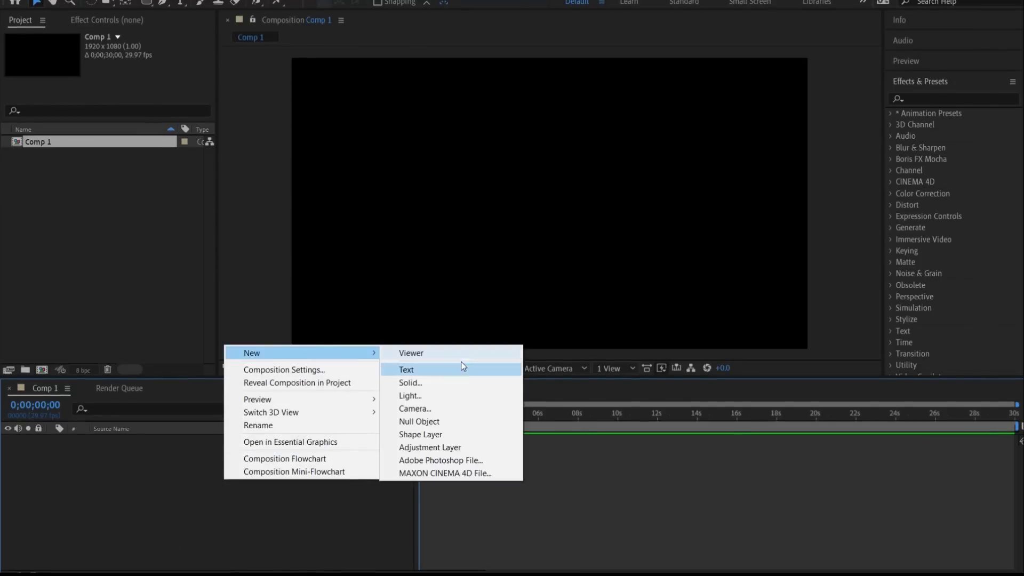
click(460, 382)
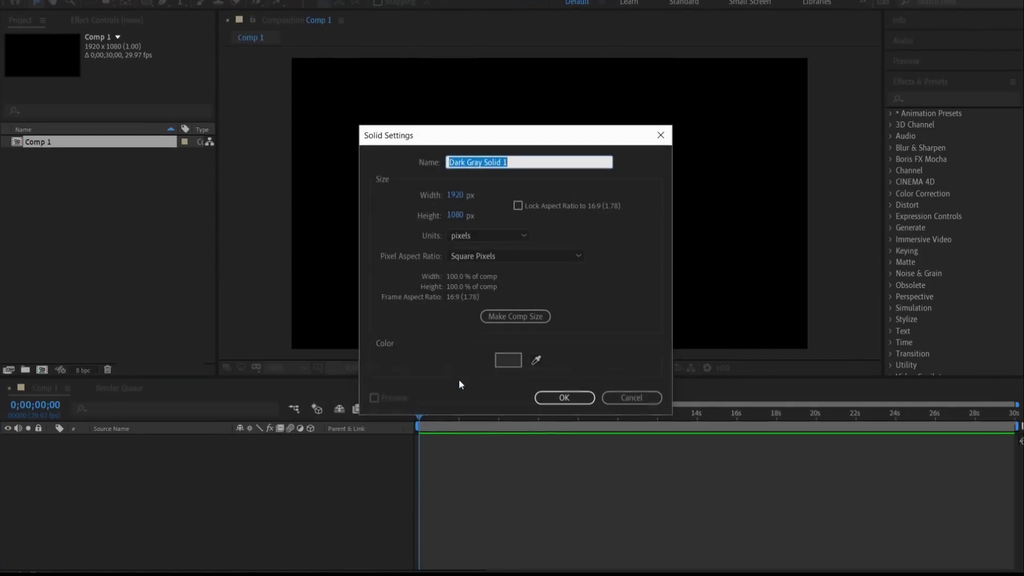
click(584, 399)
- Draw a wide rounded-rectangle mask on the solid and move the masked layer to the middle of the frame
click(146, 2)
drag(425, 154, 645, 289)
key(v)
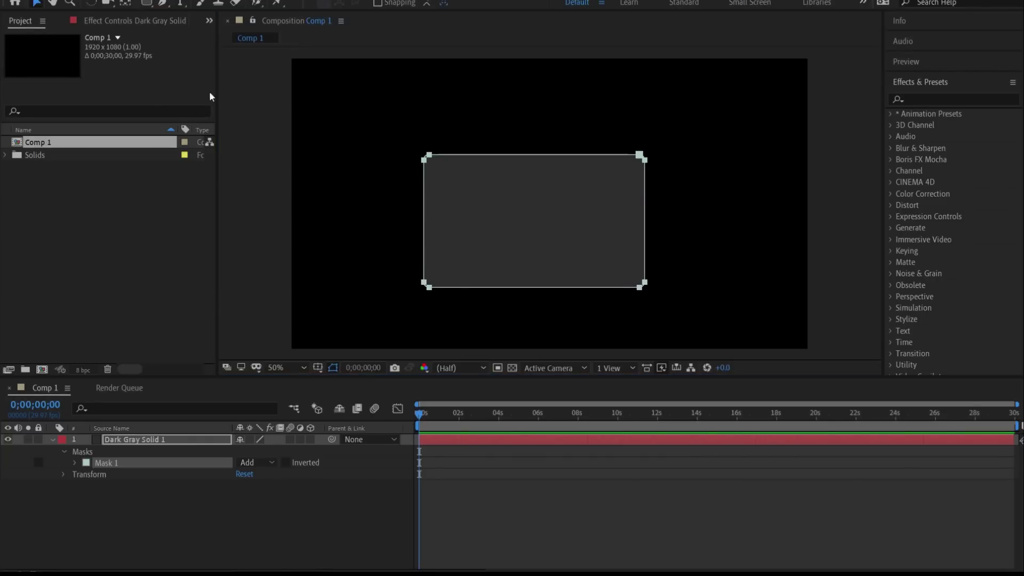
click(493, 250)
drag(511, 246, 530, 230)
- Find the Saber effect and apply it to the masked solid
click(917, 99)
text(sa)
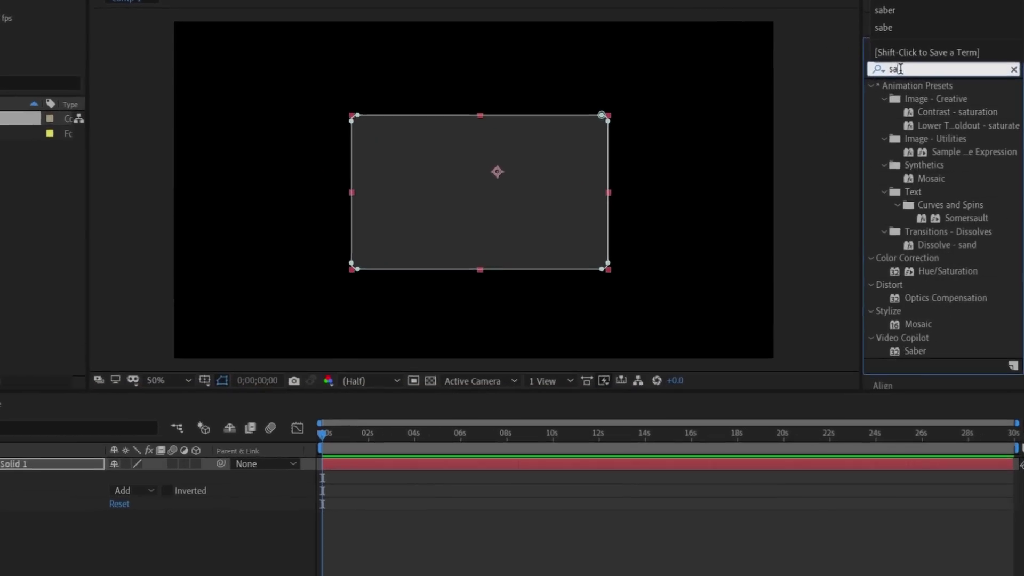
text(ber)
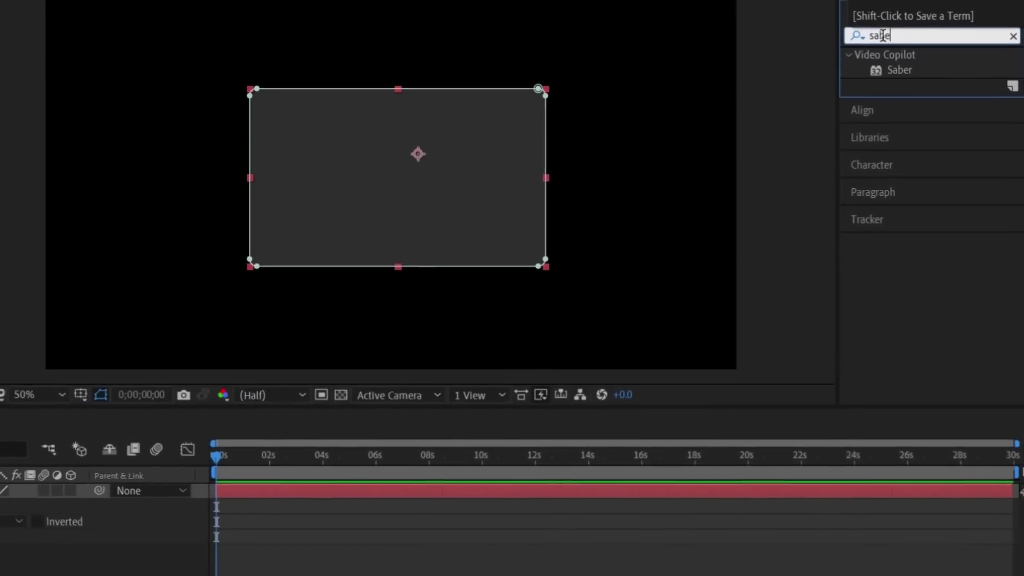
click(916, 100)
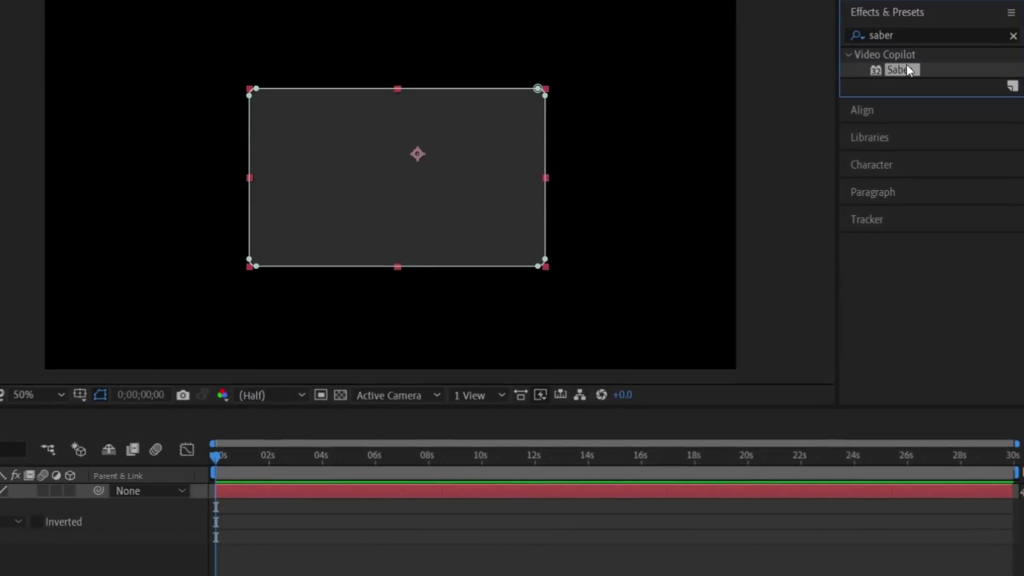
drag(907, 70, 489, 153)
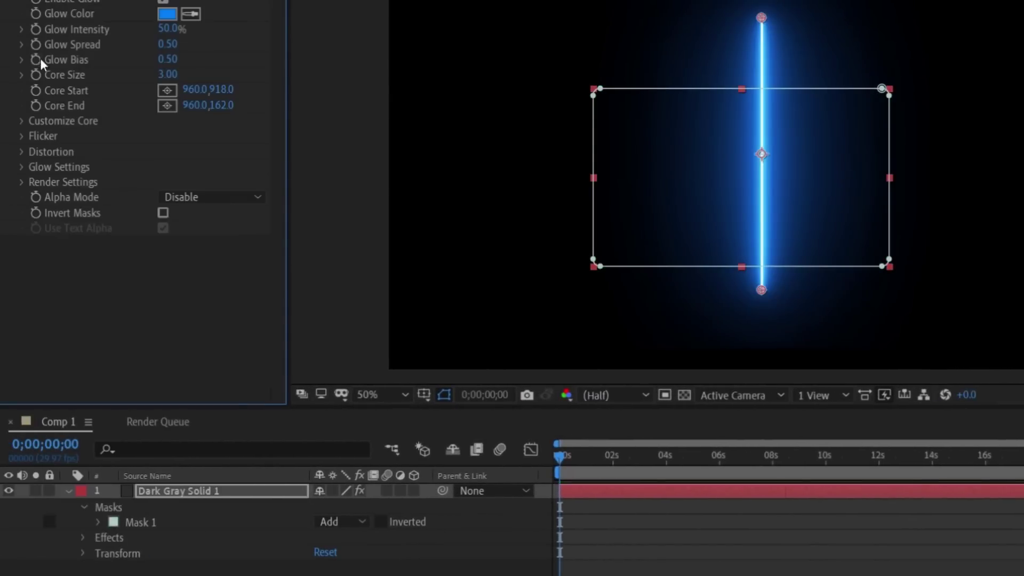
- Set the Saber core type to Layer Masks so the glow follows the rectangle
click(27, 121)
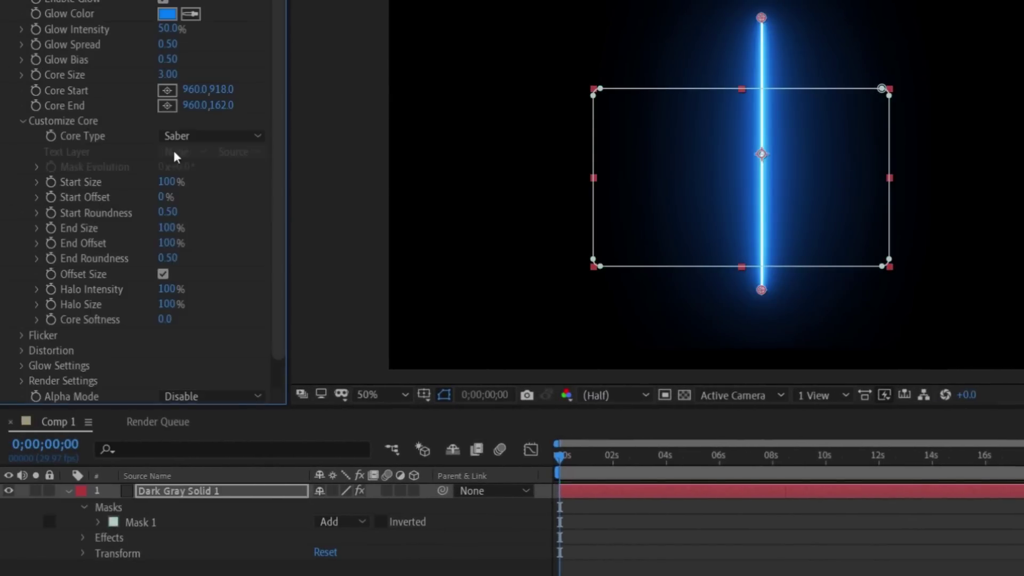
click(198, 139)
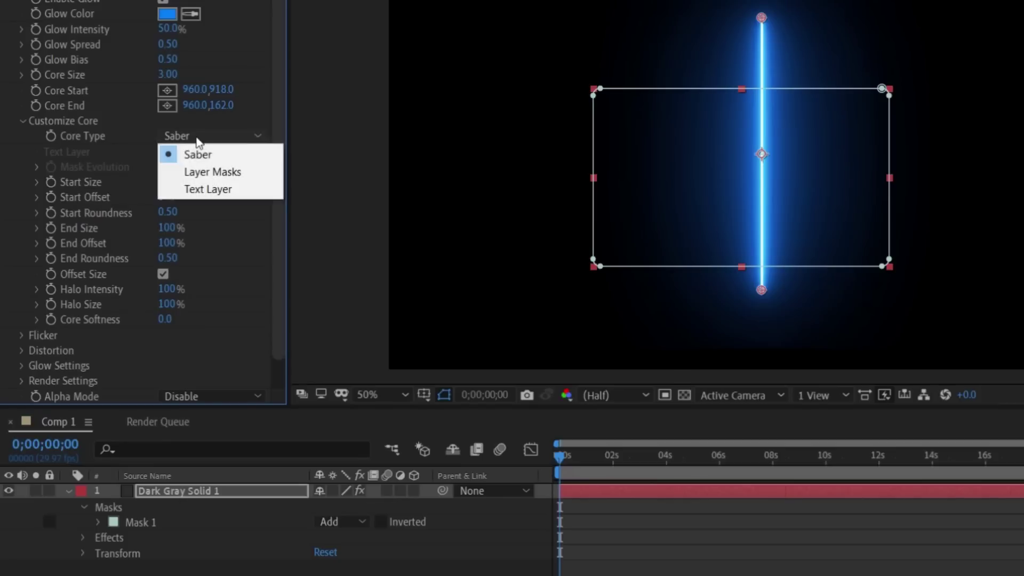
click(217, 176)
- Change the Saber glow color to golden orange FBAF1B
click(167, 13)
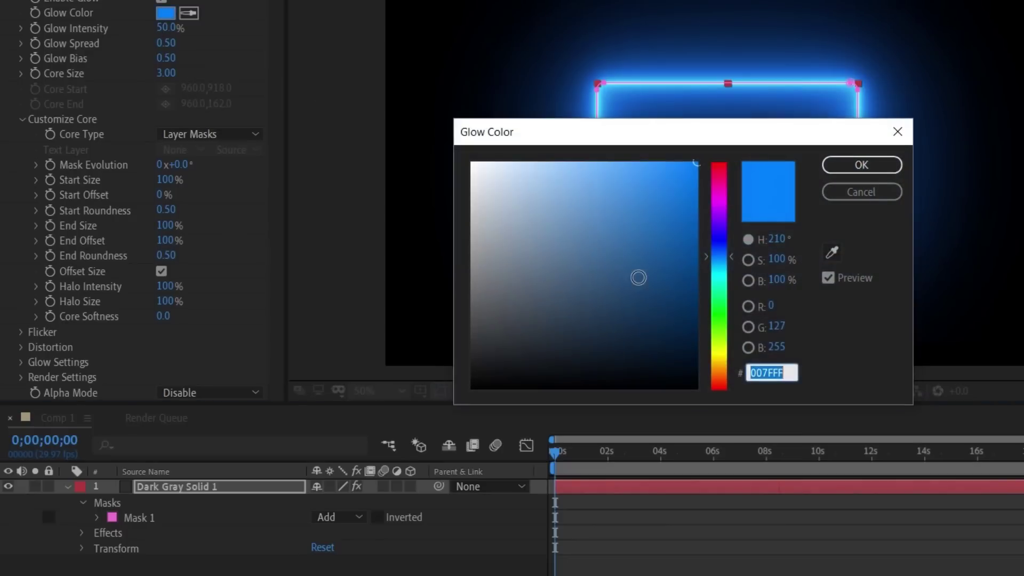
click(719, 369)
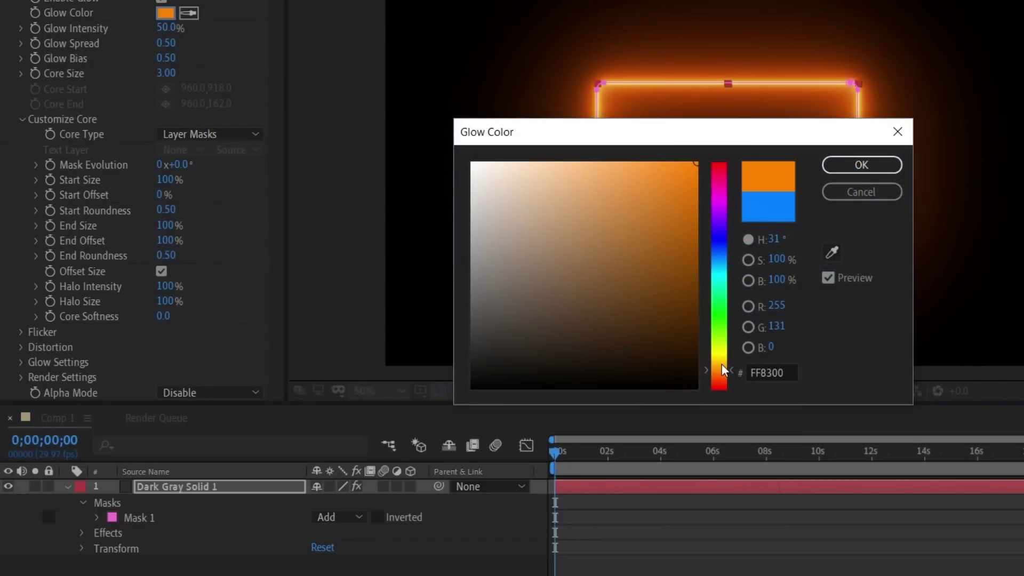
click(721, 364)
click(671, 166)
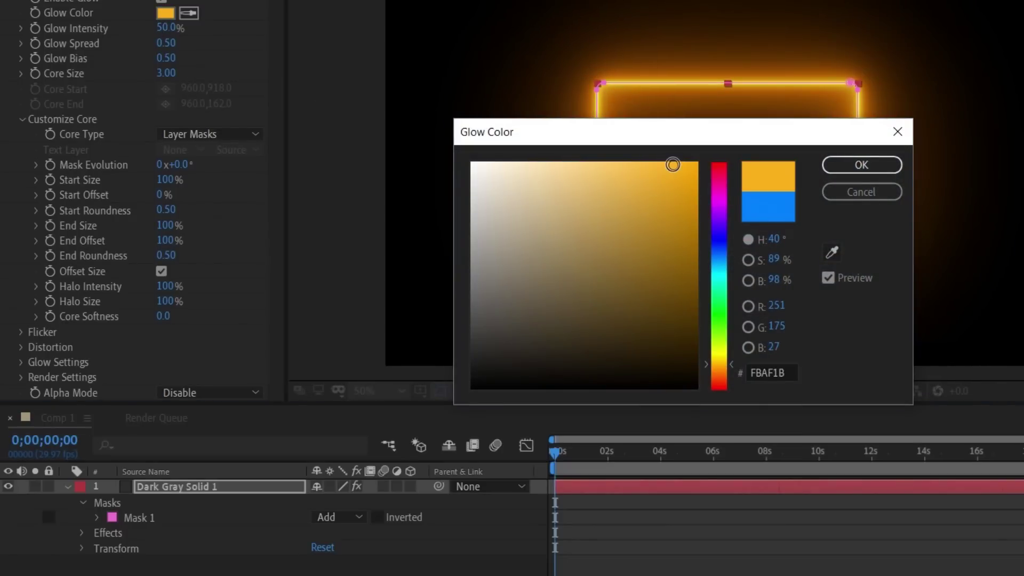
click(861, 165)
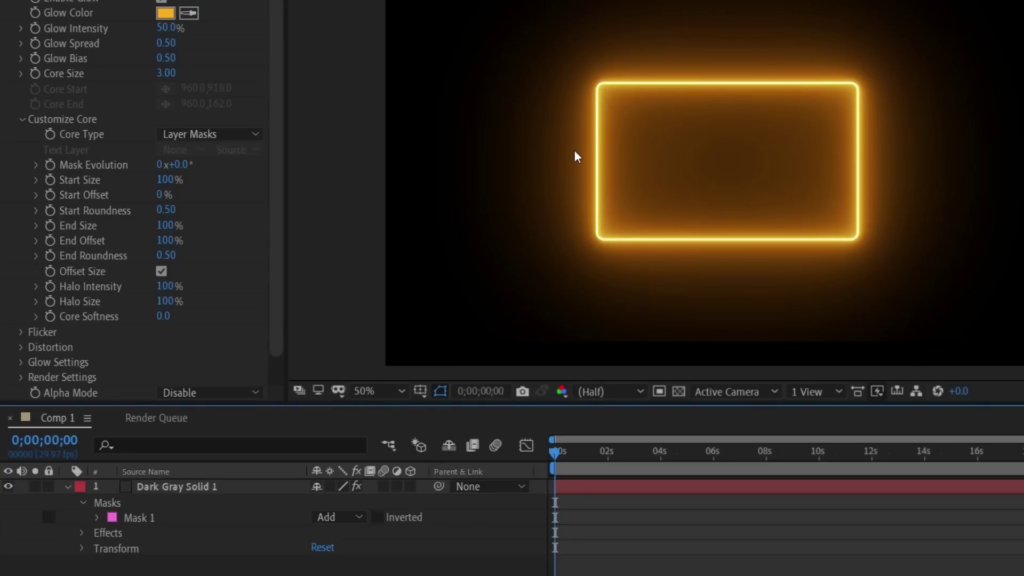
- Reveal the solid's scale property and import the wall image from the Pictures folder into the project
click(203, 486)
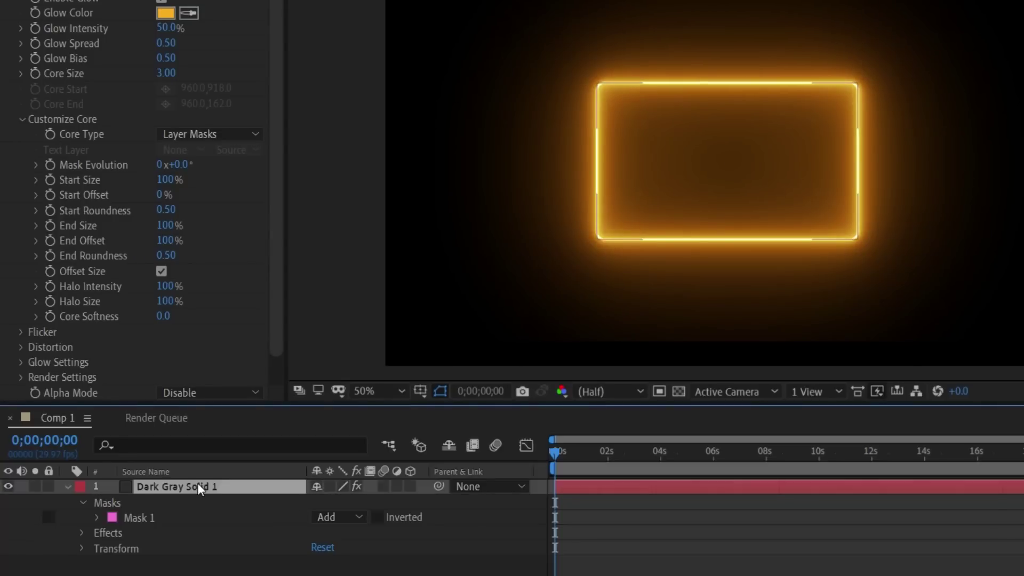
key(s)
key(ctrl+i)
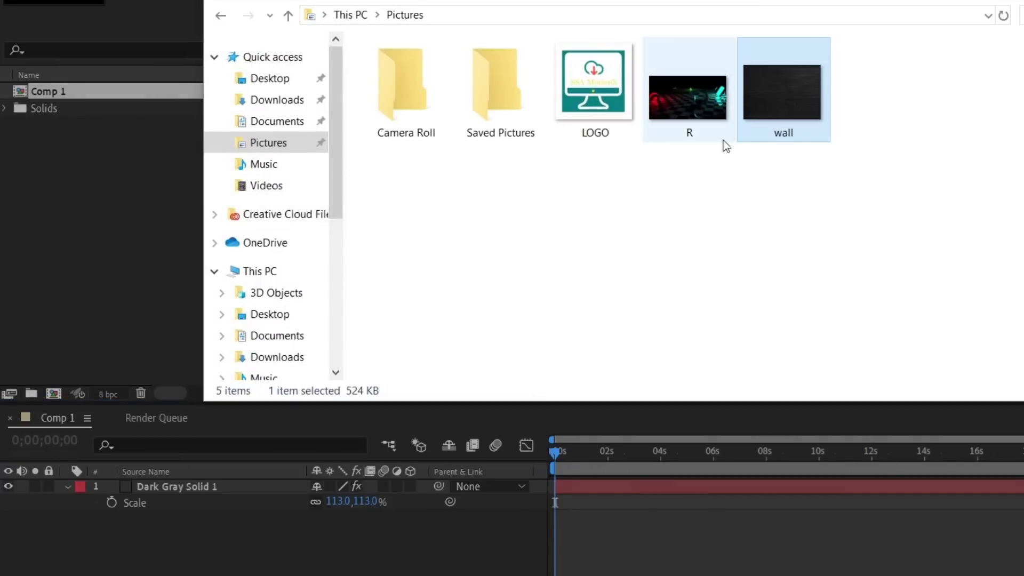
drag(779, 101, 168, 248)
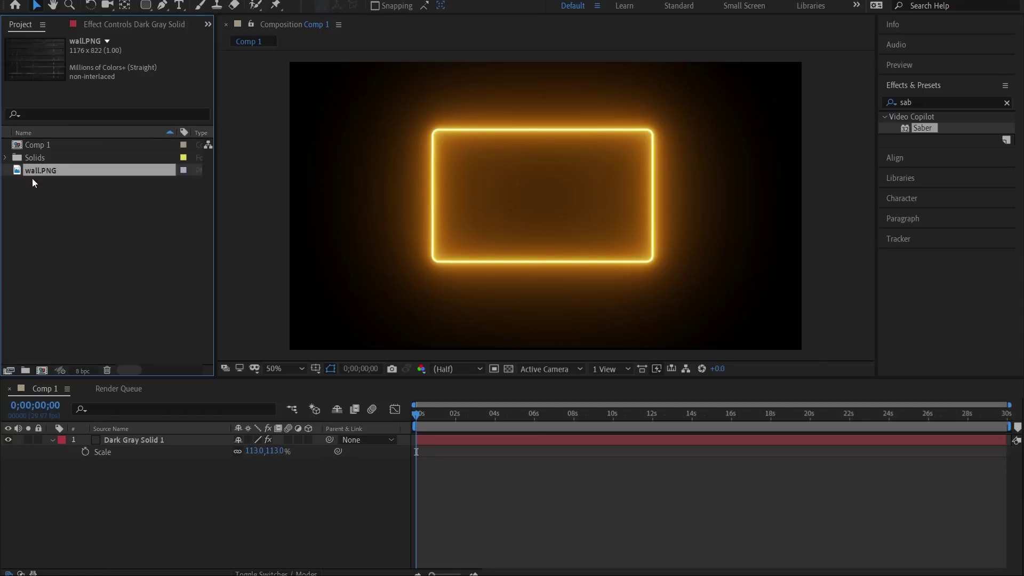
- Place wall.PNG in the composition beneath the solid layer and scale it to 164% to cover the frame
drag(40, 167, 535, 206)
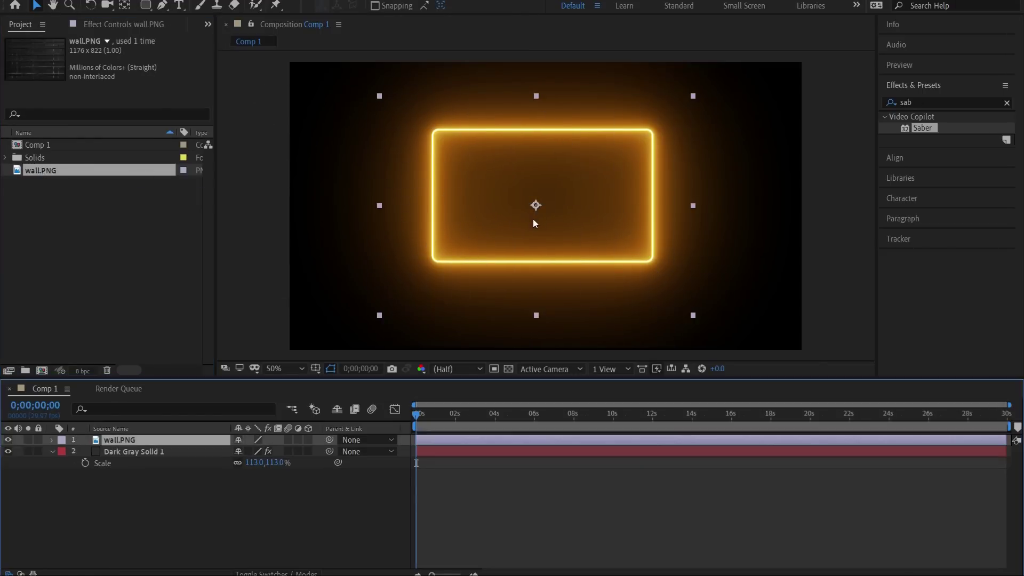
key(s)
drag(255, 452, 284, 445)
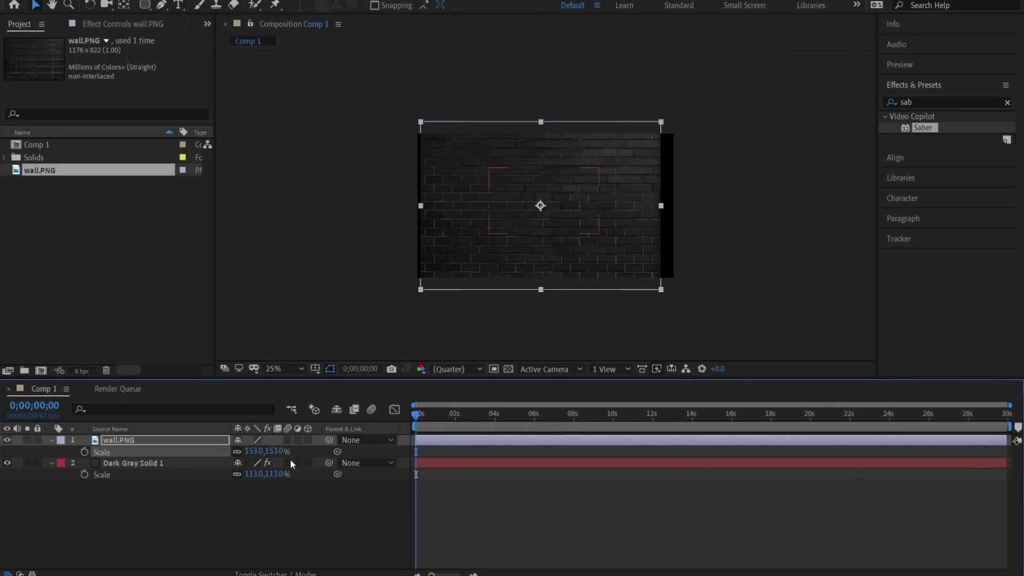
drag(257, 452, 263, 451)
click(543, 229)
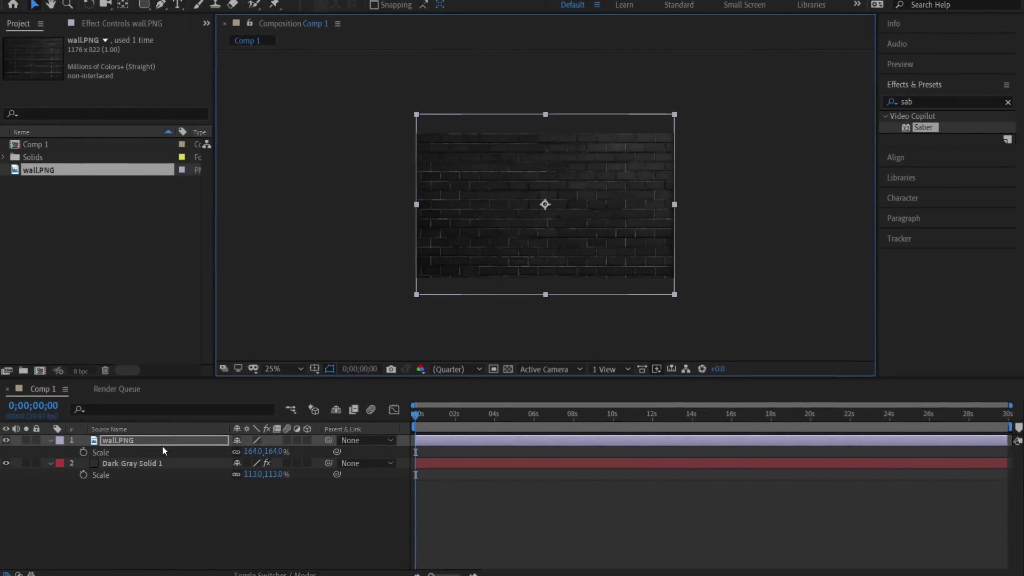
drag(158, 448, 165, 483)
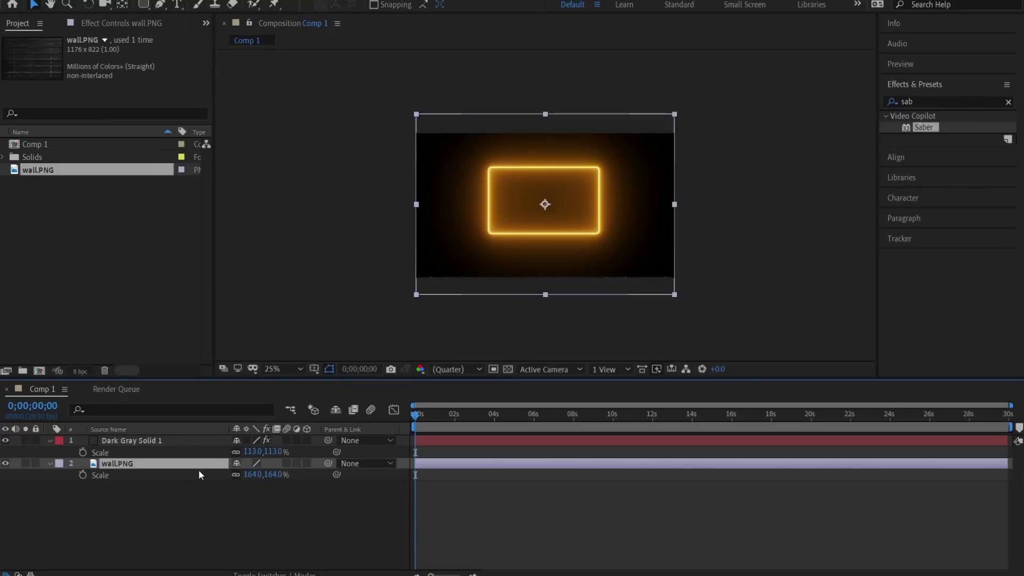
- Set the composite setting in the solid's Saber render settings to Transparent
click(166, 444)
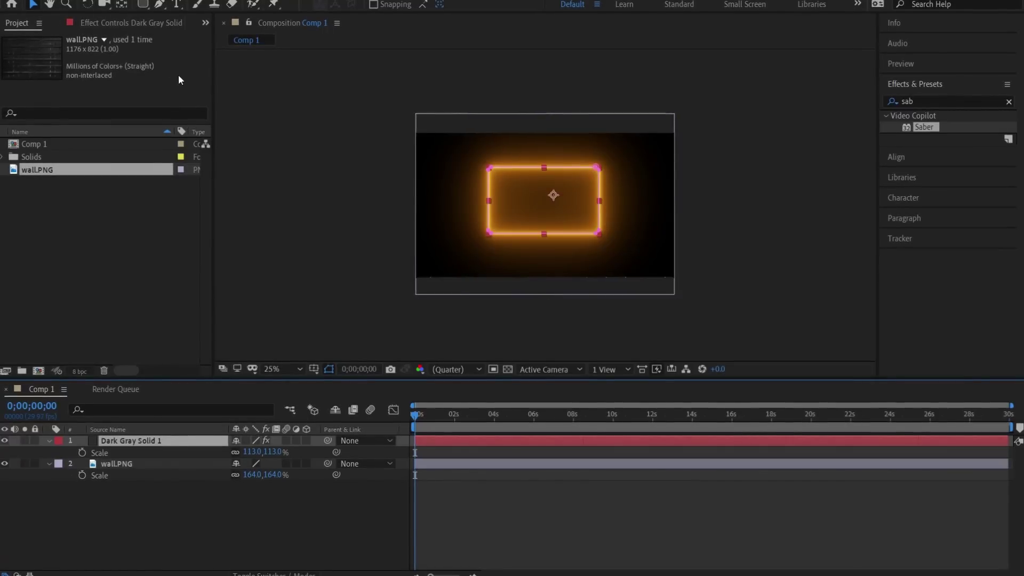
key(slash)
key(comma)
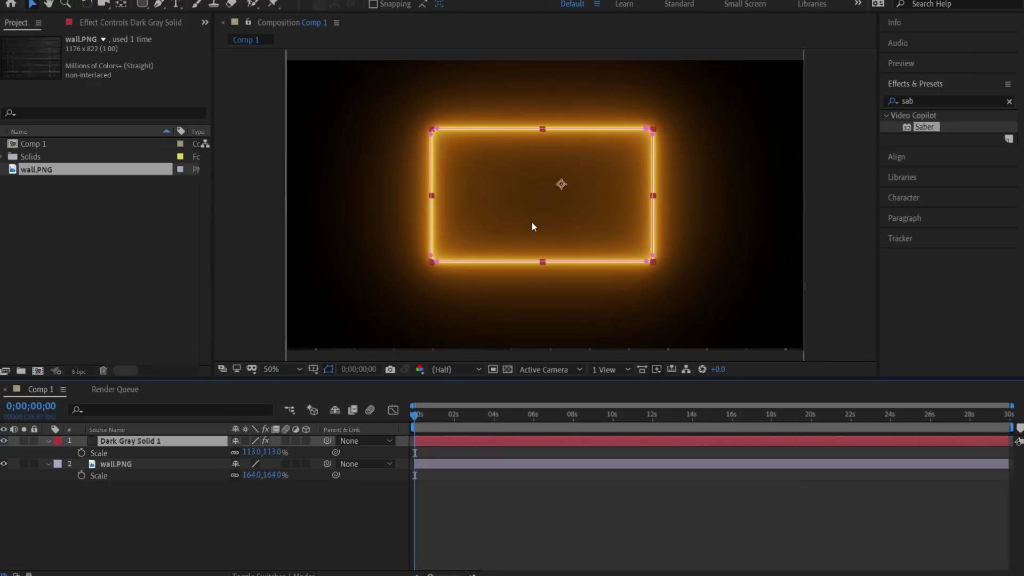
click(99, 21)
scroll(92, 280, down, 2)
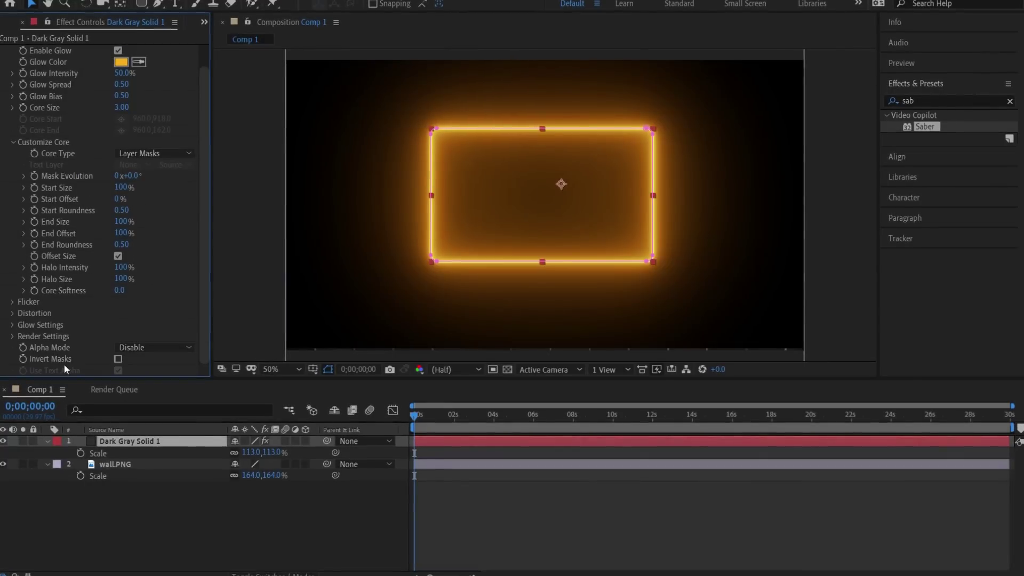
click(12, 337)
scroll(23, 336, down, 5)
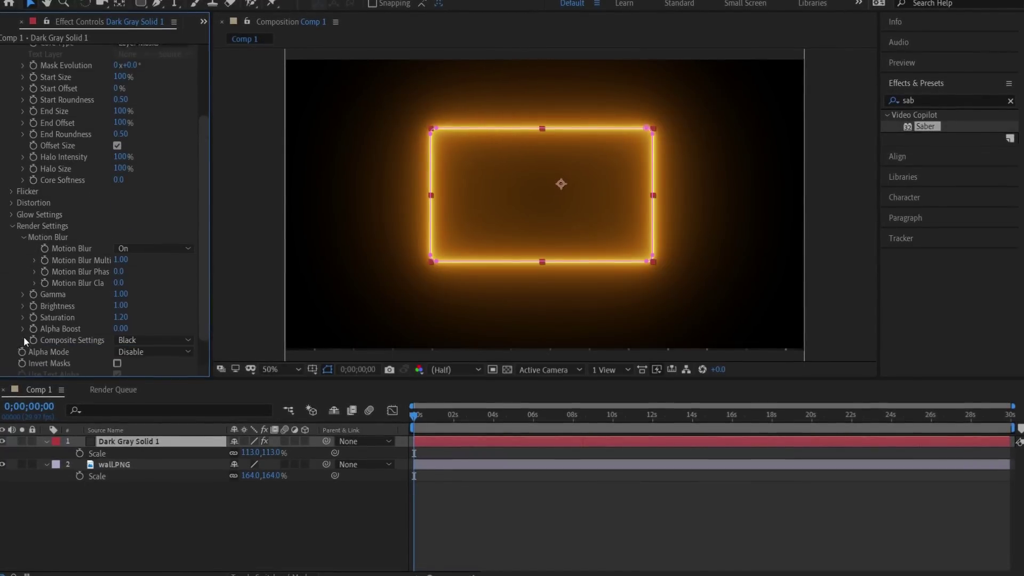
click(148, 338)
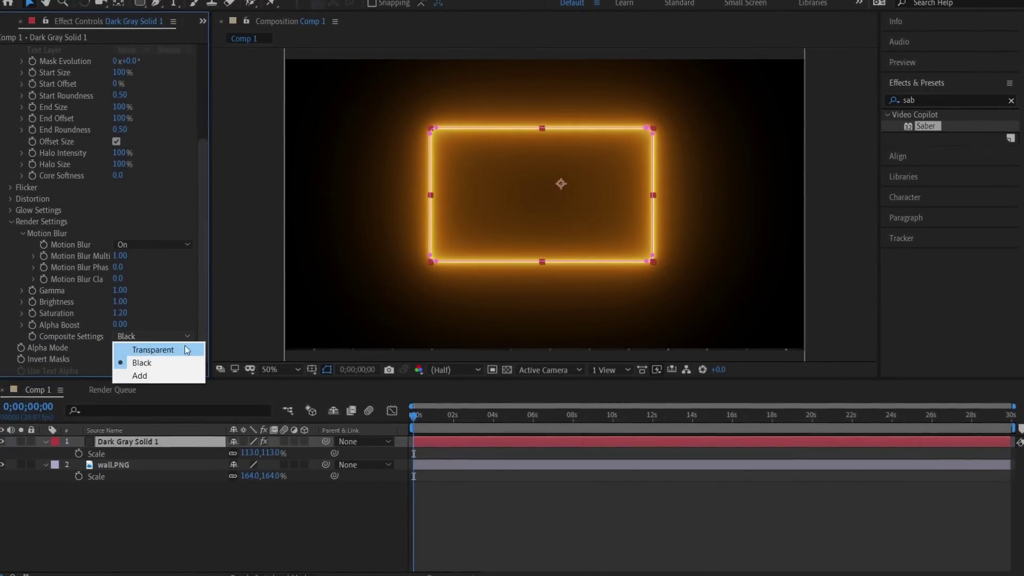
click(165, 353)
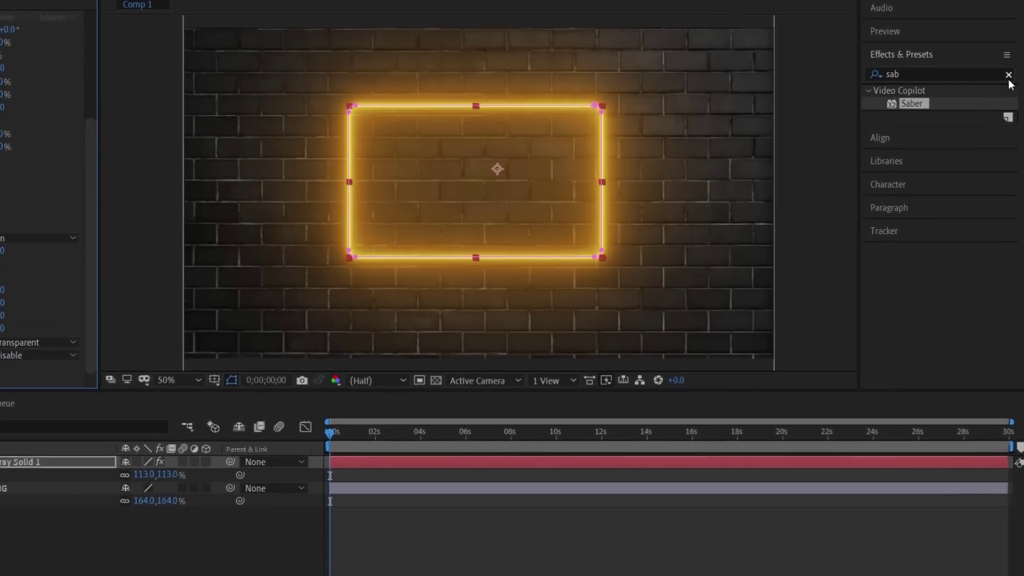
- Apply the Brightness & Contrast effect to the wall layer and set its brightness to -150
double_click(940, 99)
key(BackSpace)
text(brigh)
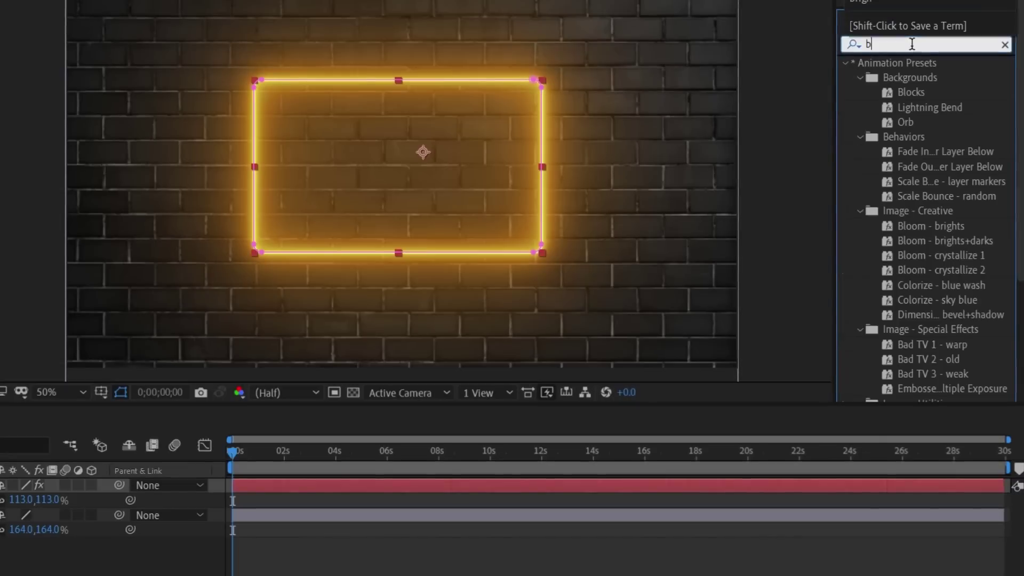
text(tness)
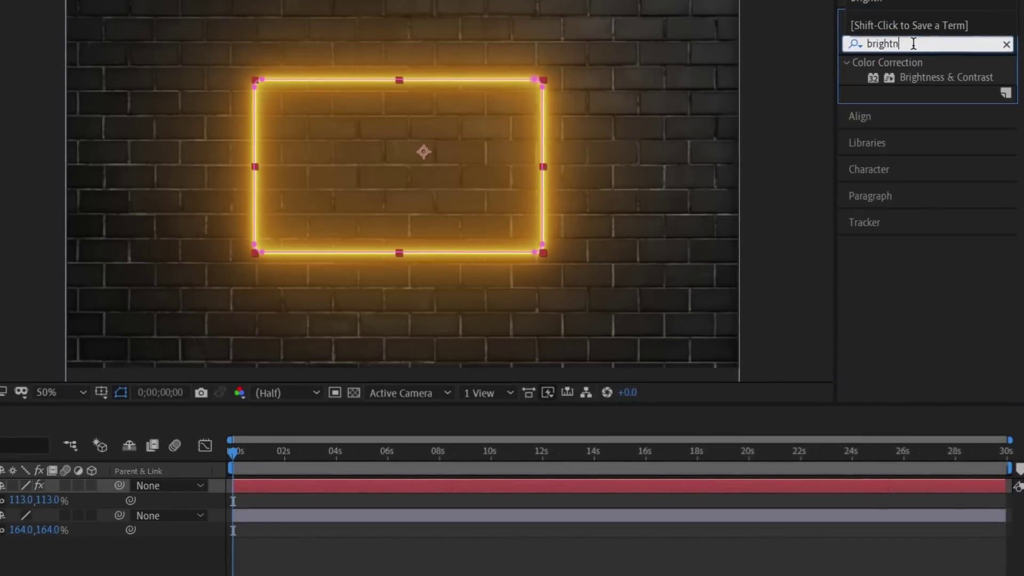
click(942, 77)
drag(943, 77, 549, 248)
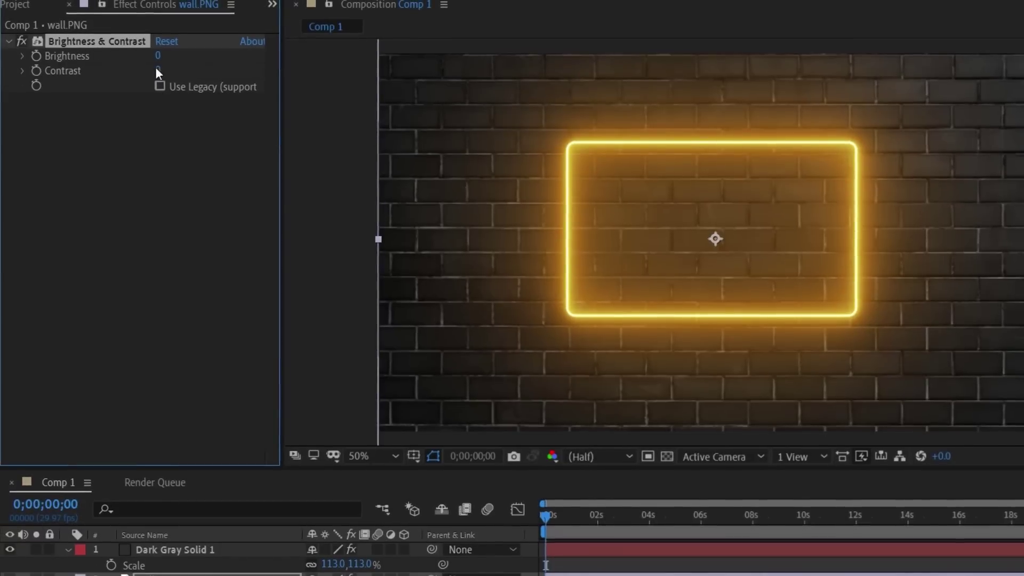
drag(158, 55, 57, 82)
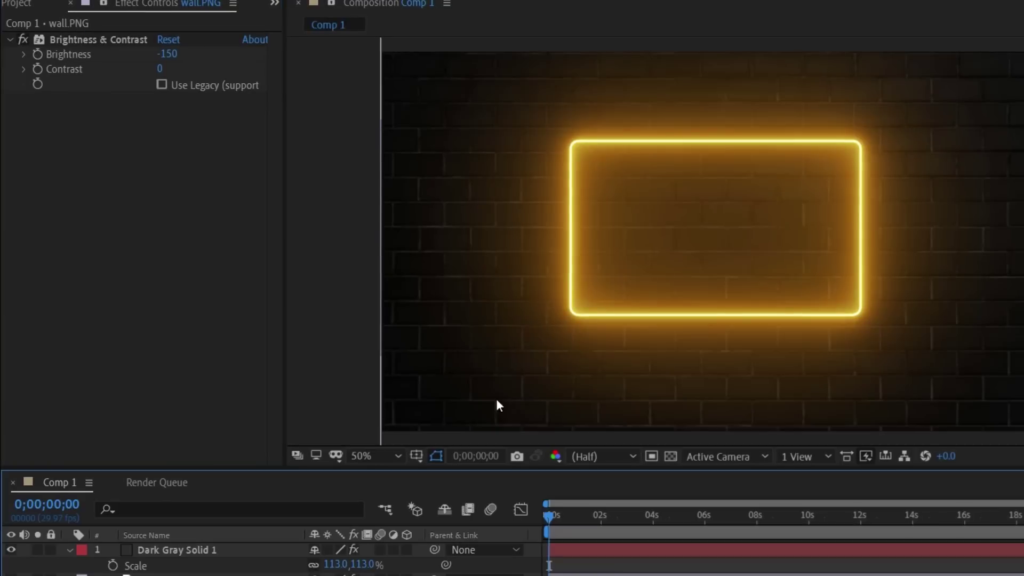
- Keyframe the solid's Saber glow intensity to 0% at 0;00;00;11 and 40% at 0;00;01;00
scroll(576, 325, down, 4)
scroll(577, 324, up, 4)
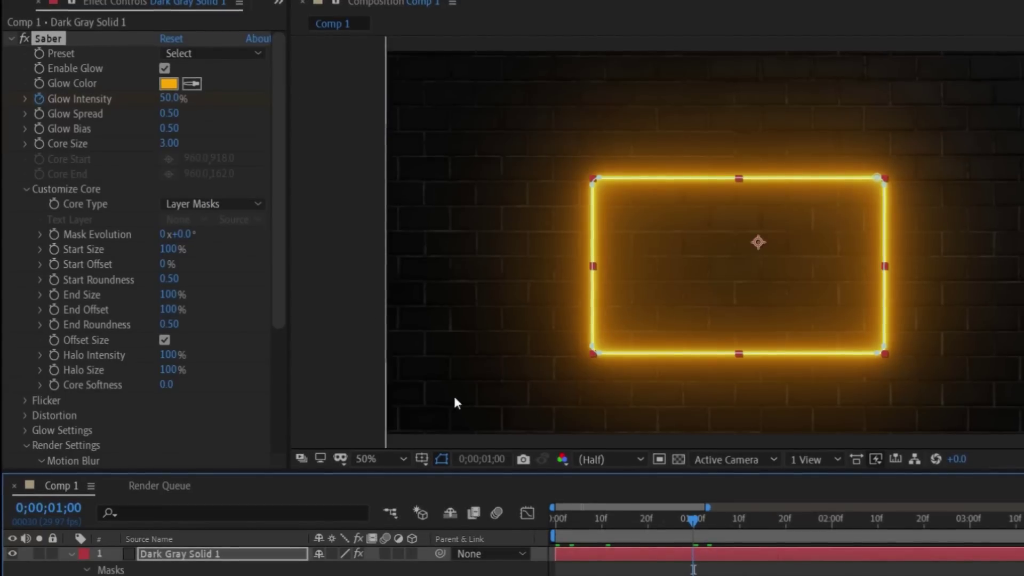
click(613, 529)
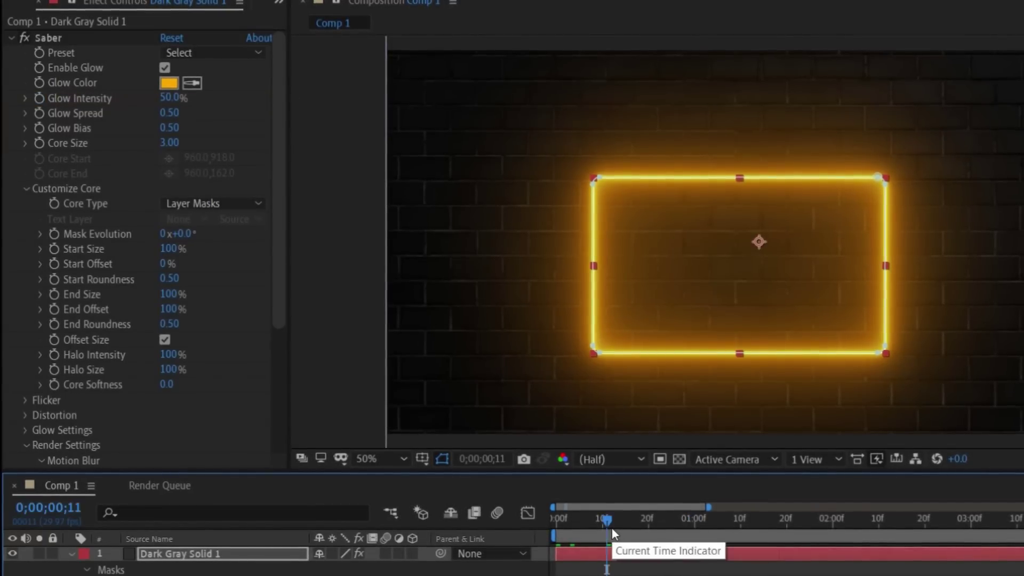
drag(156, 97, 80, 101)
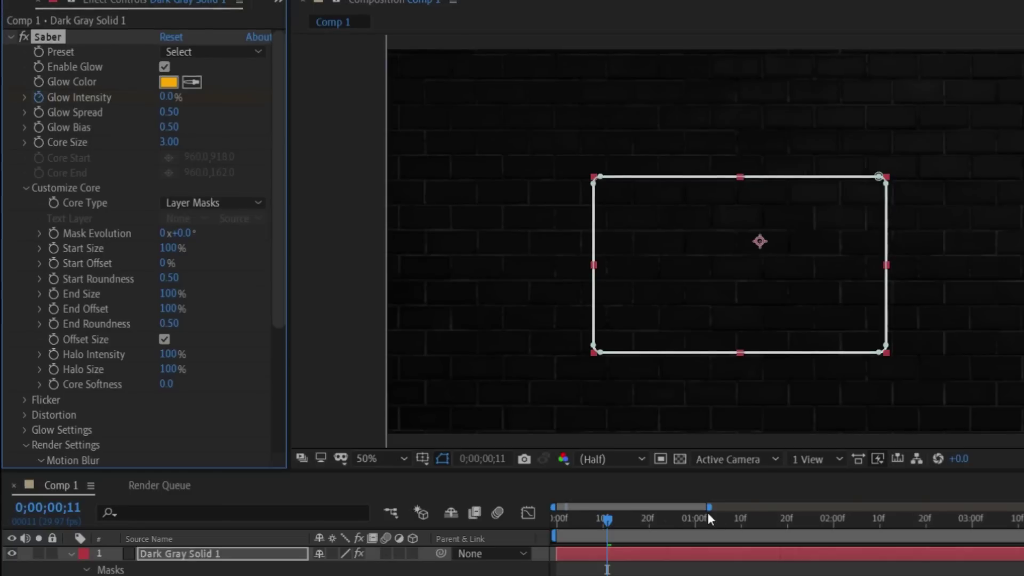
click(697, 526)
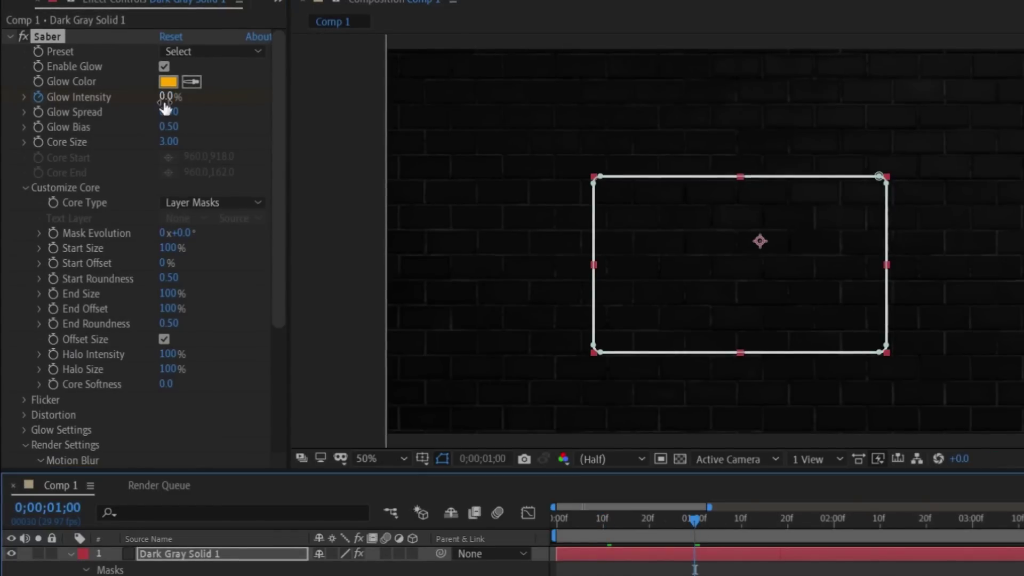
drag(167, 106, 208, 108)
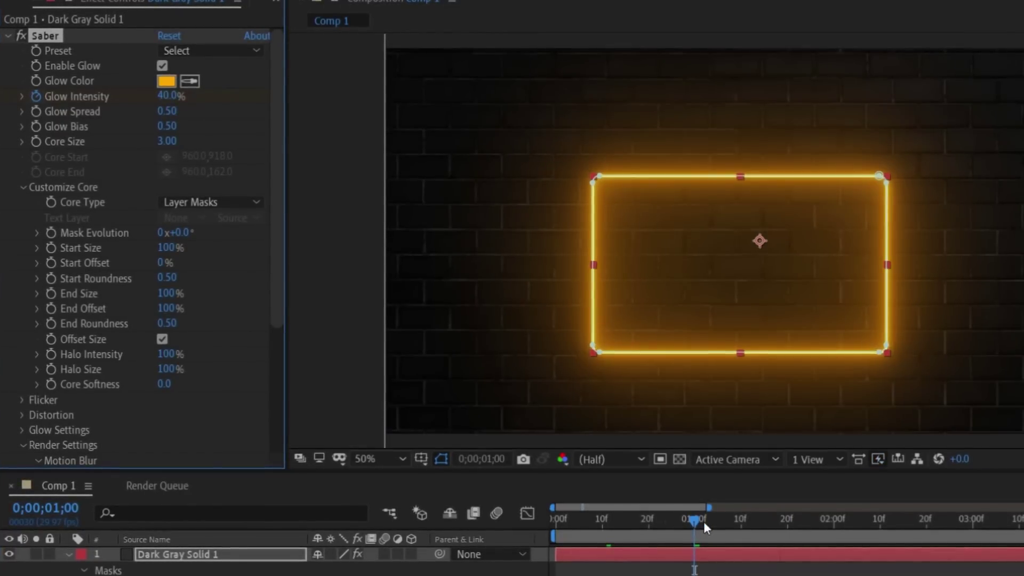
- Keyframe the Saber glow intensity to a dimmer level at 0;00;01;11 and to 50% at 0;00;01;19
drag(709, 520, 747, 512)
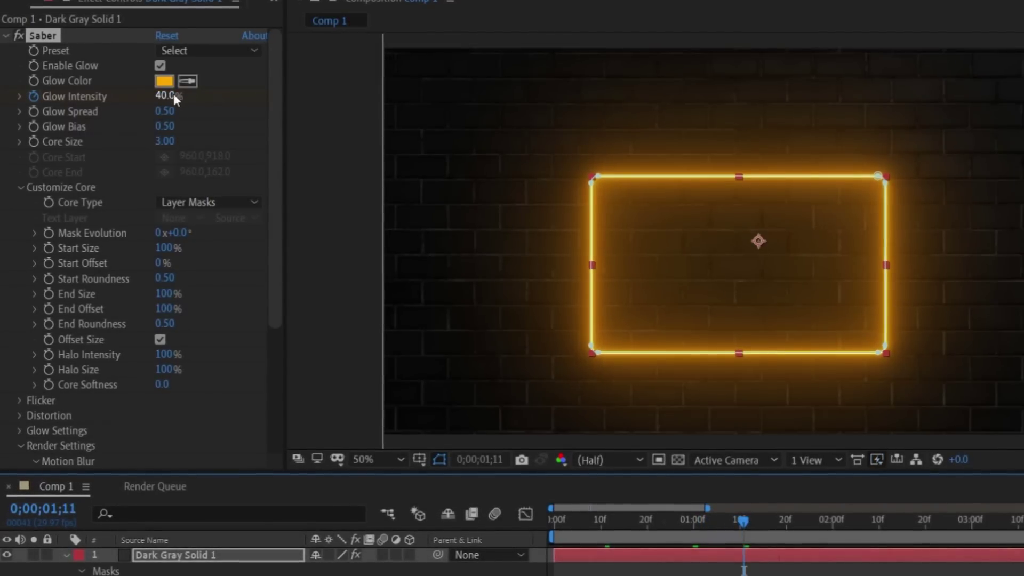
mouse_move(163, 95)
mouse_down()
mouse_move(145, 102)
mouse_move(158, 100)
mouse_up()
drag(750, 521, 785, 517)
drag(167, 96, 210, 88)
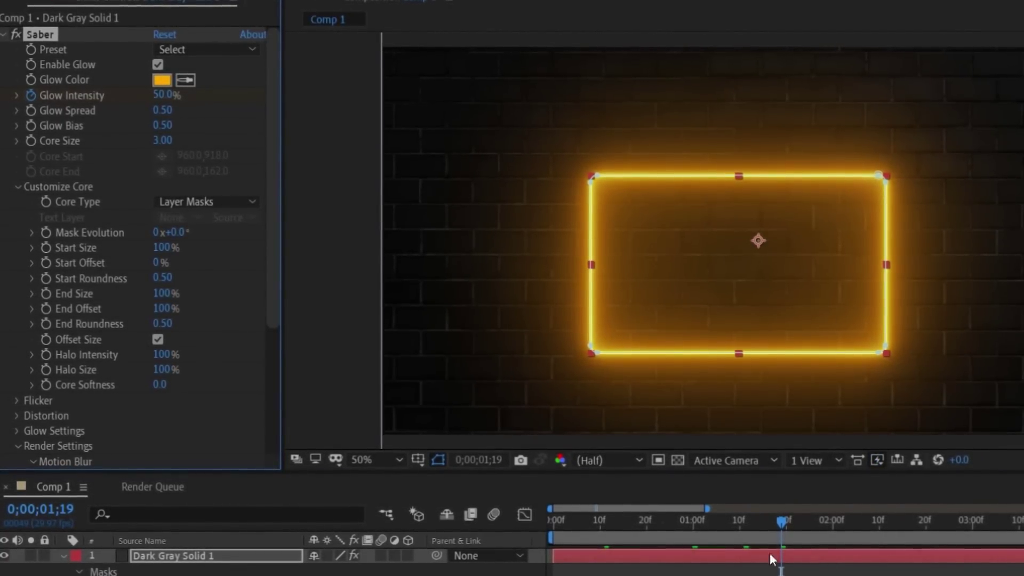
- Keyframe the Saber core size to 1.90 at 0;00;00;07 and 2.60 at 0;00;00;21
drag(775, 520, 528, 434)
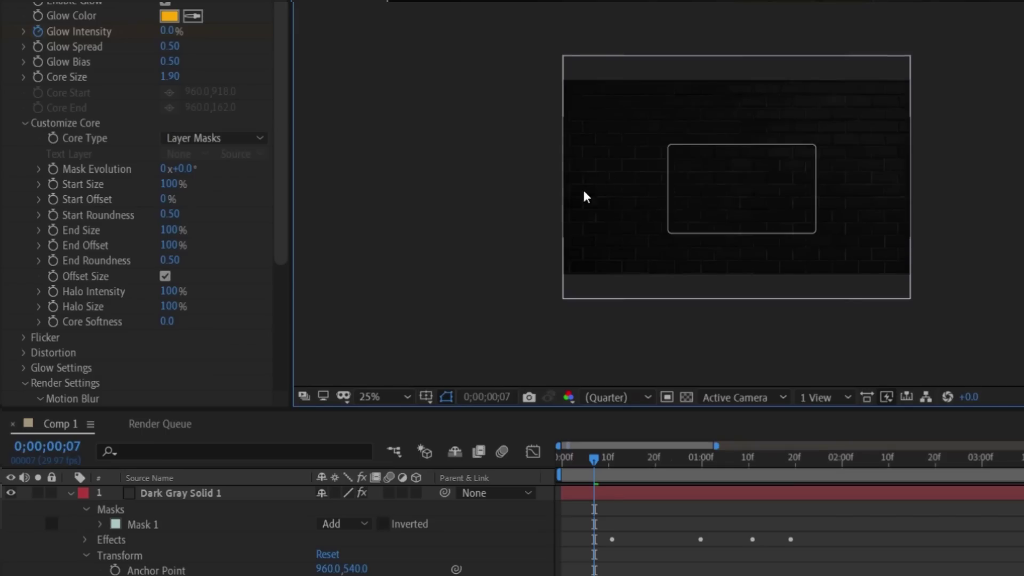
click(37, 77)
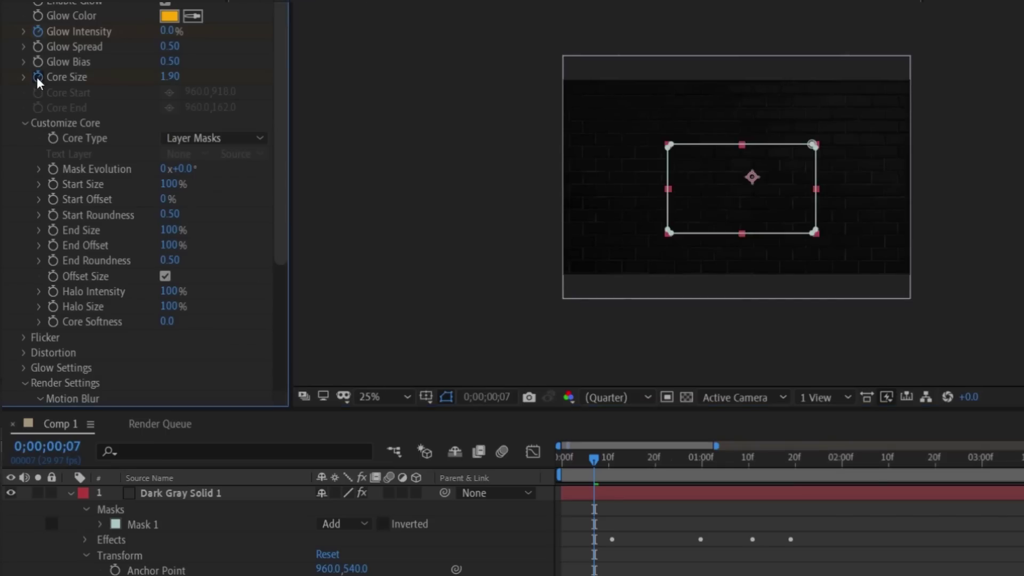
drag(608, 461, 665, 462)
mouse_move(169, 76)
mouse_down()
mouse_move(182, 73)
mouse_move(170, 80)
mouse_up()
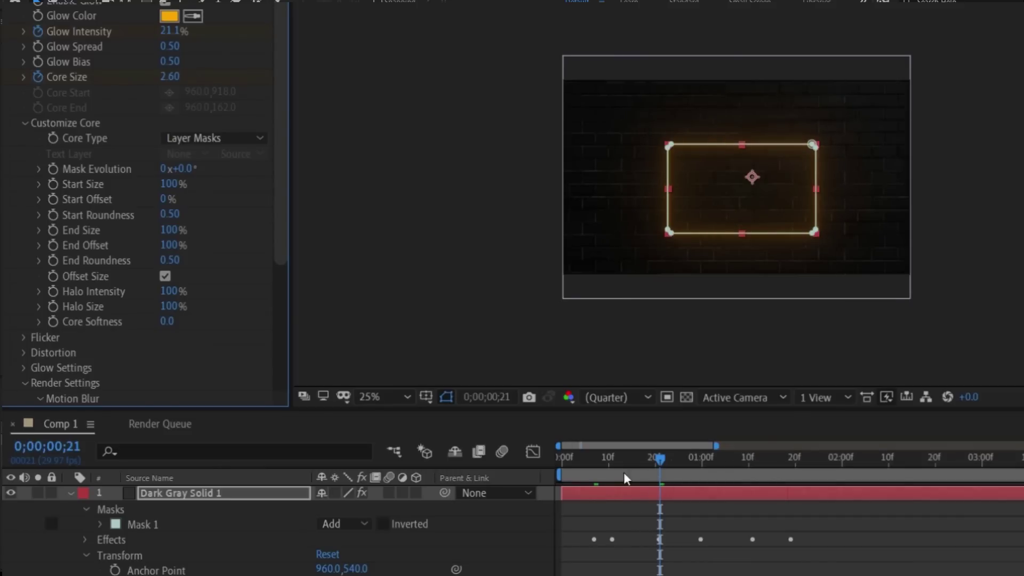
- Scrub through the first two seconds of the composition to examine the neon frame's flicker at different preview magnifications
drag(653, 468, 743, 472)
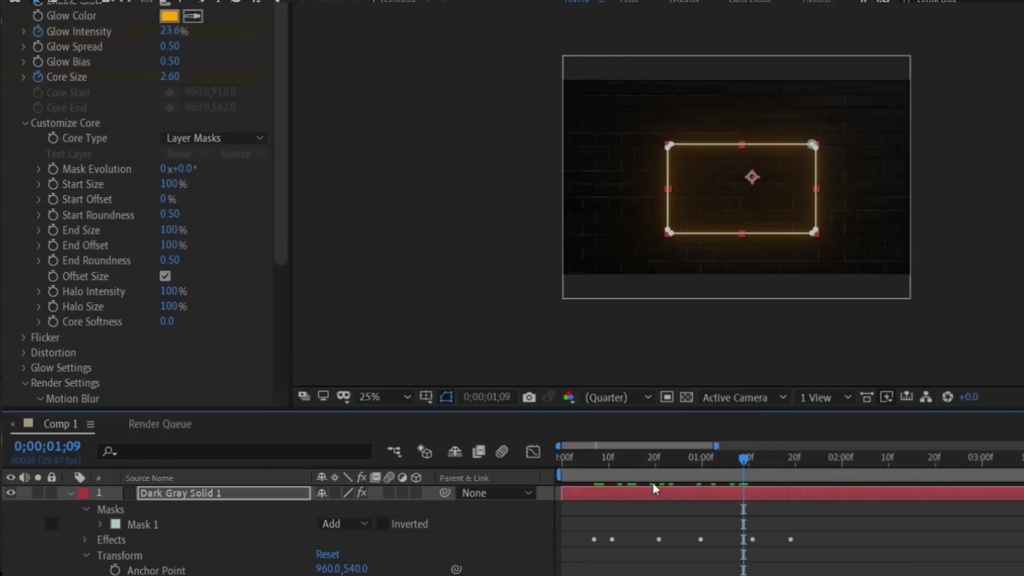
drag(663, 466, 679, 466)
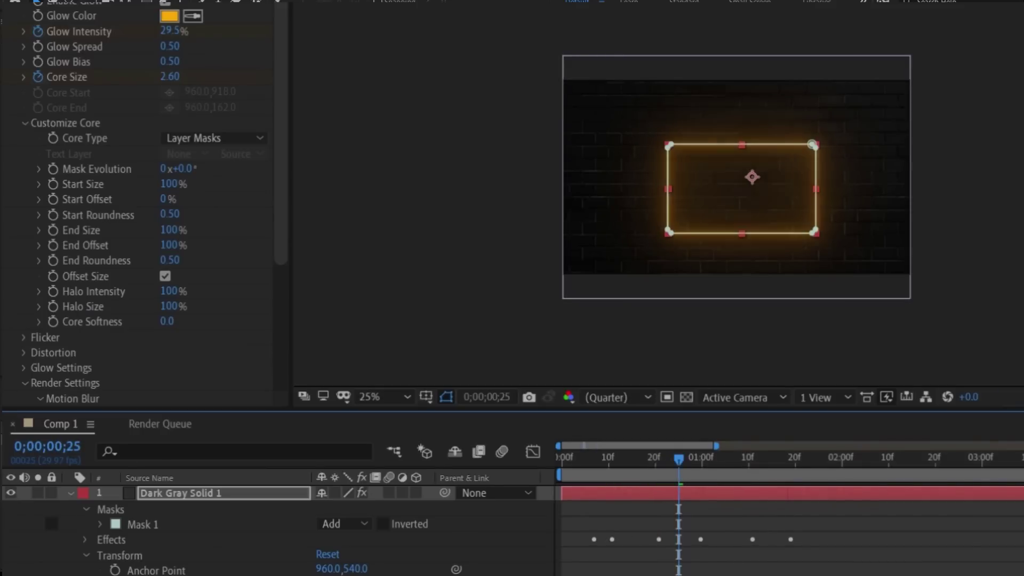
click(480, 163)
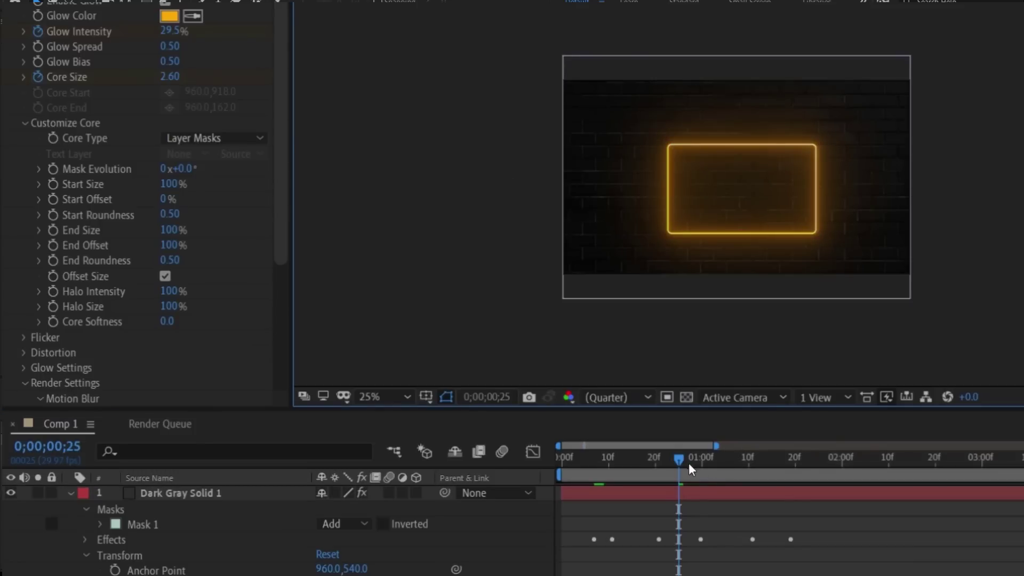
drag(702, 460, 790, 463)
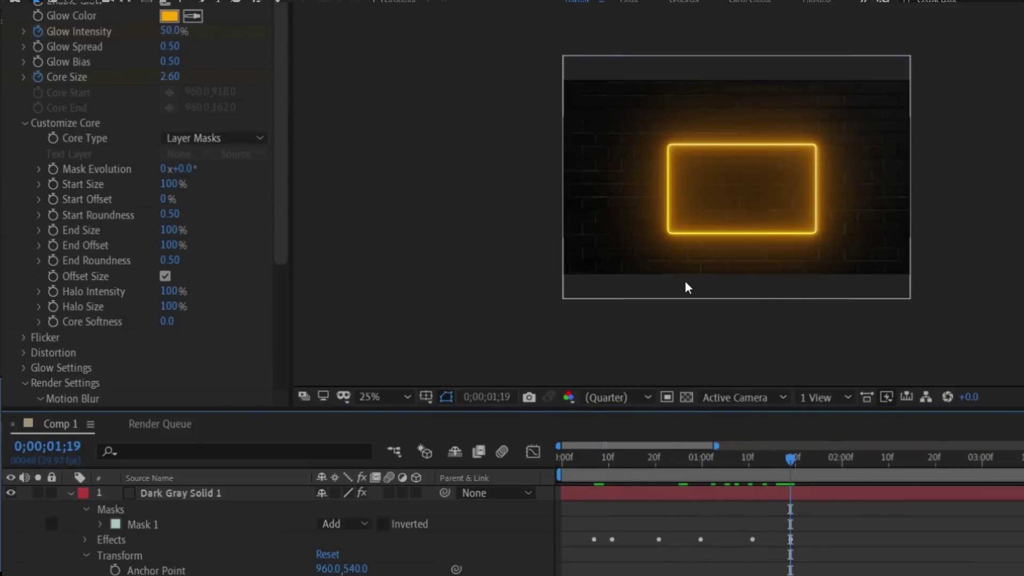
key(comma)
key(comma)
key(comma)
key(comma)
key(period)
key(period)
key(period)
click(604, 482)
drag(603, 470, 678, 473)
click(612, 481)
click(562, 484)
click(343, 210)
key(comma)
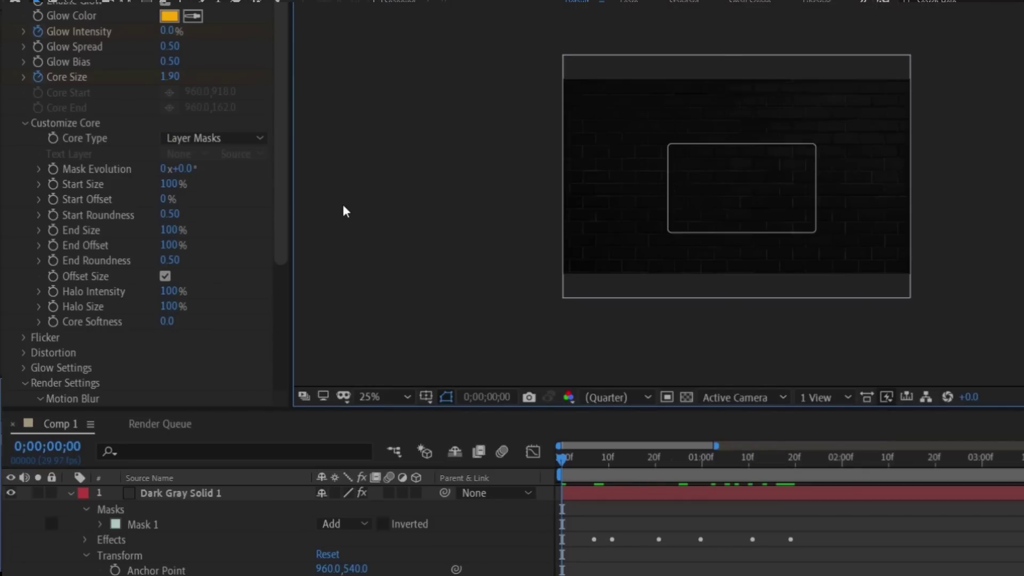
key(period)
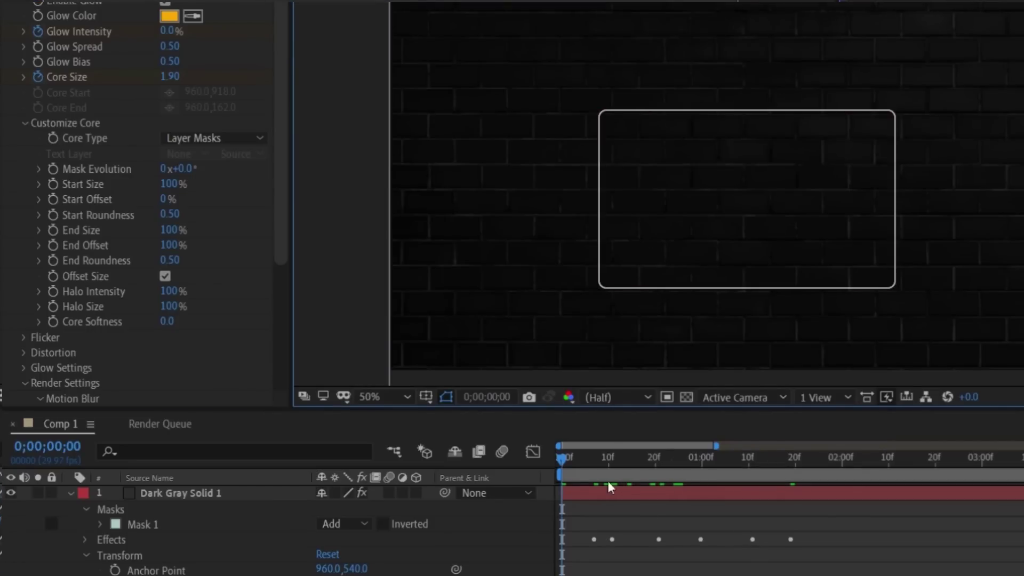
drag(568, 462, 678, 473)
- Collapse the solid's properties and add a two-line NEON GLASS text layer inside the neon frame, with the playhead at 0;00;01;20
click(70, 493)
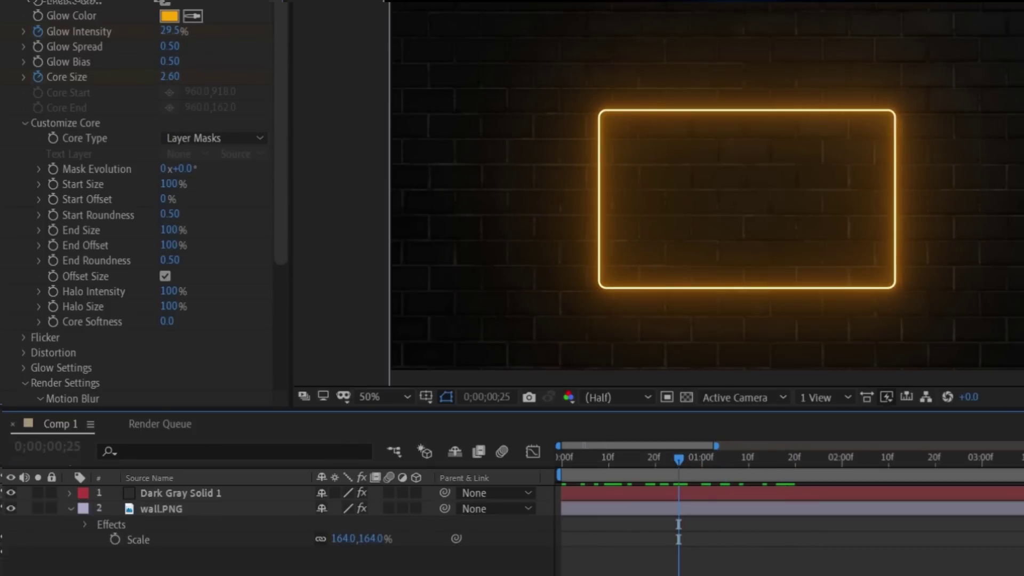
drag(680, 458, 796, 477)
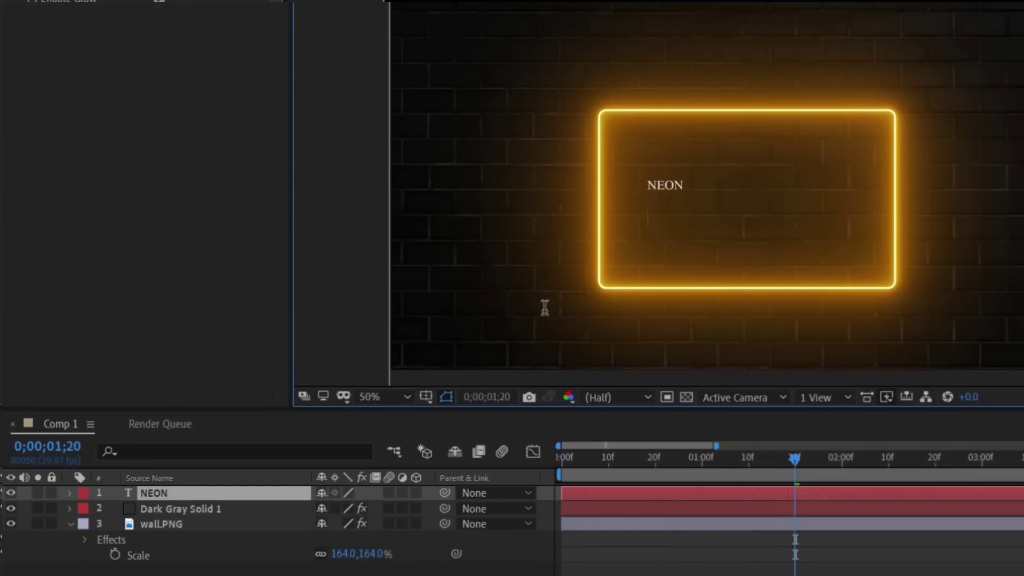
text(GLASS)
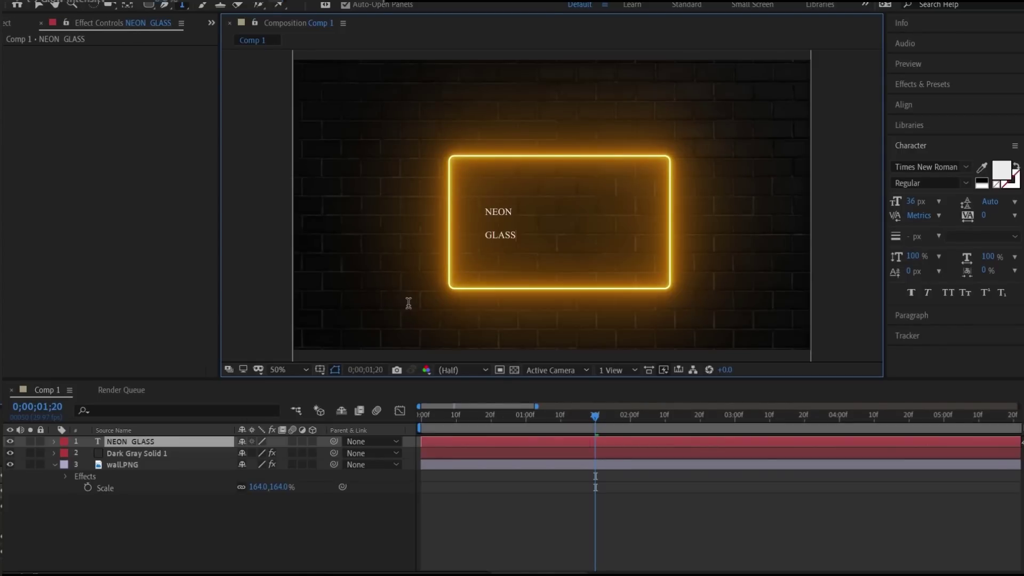
- Enlarge the NEON GLASS text and move it toward the middle of the neon frame
click(126, 444)
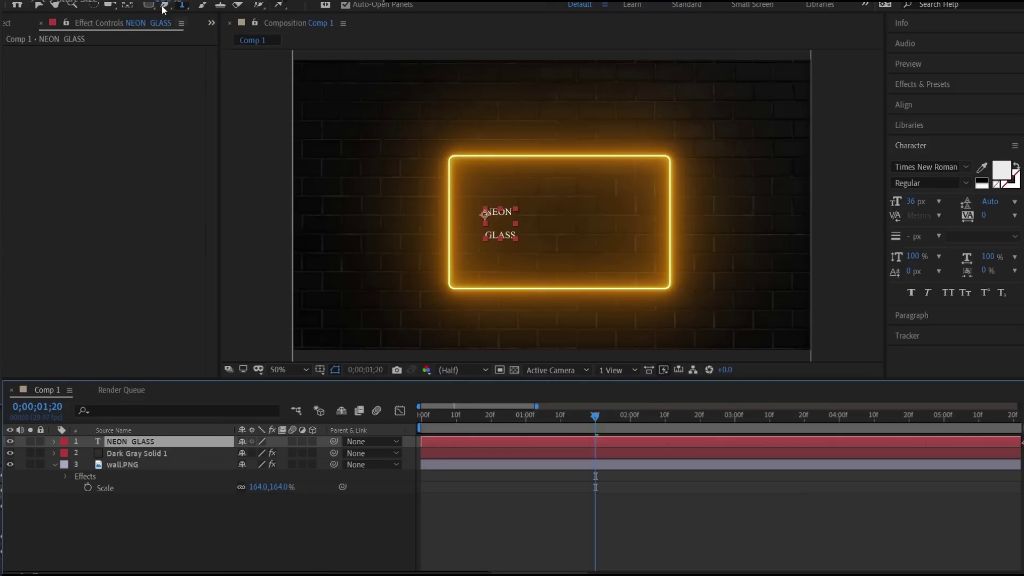
click(39, 9)
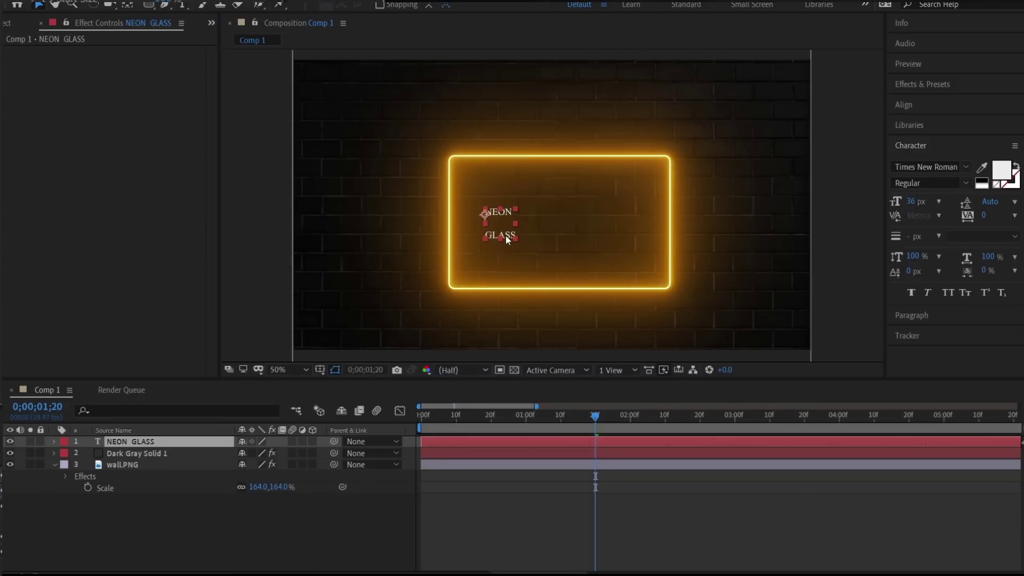
drag(517, 224, 532, 193)
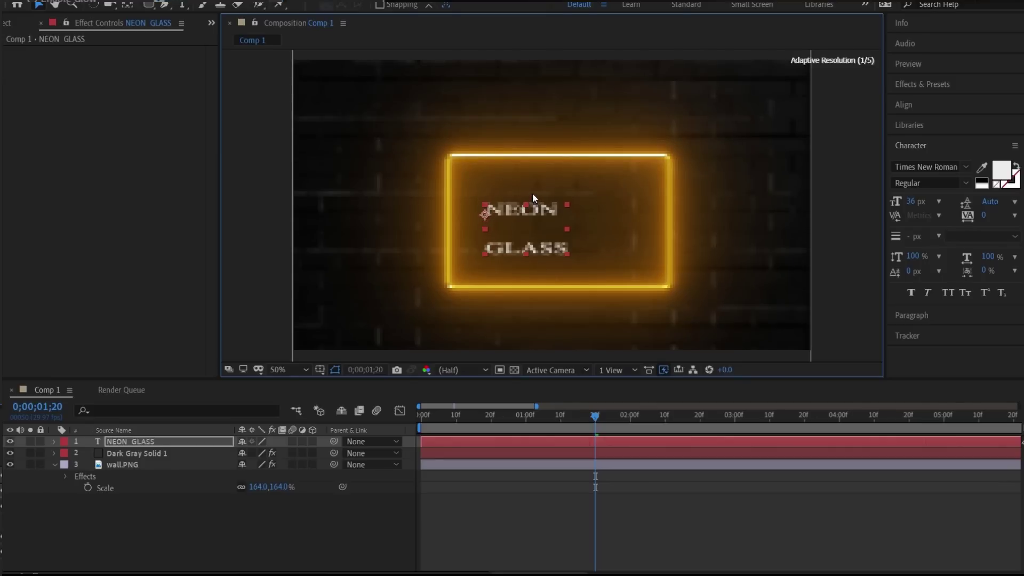
drag(537, 230, 581, 221)
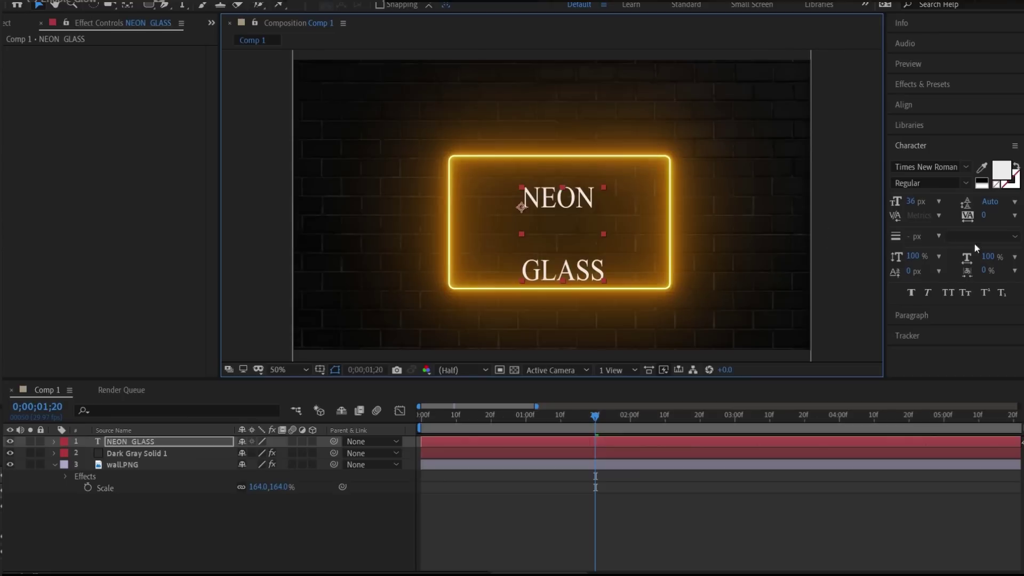
- Set the text's leading to 18 px, scale it to about 367.8 by 384.3%, and center it inside the neon frame
click(991, 205)
click(1012, 202)
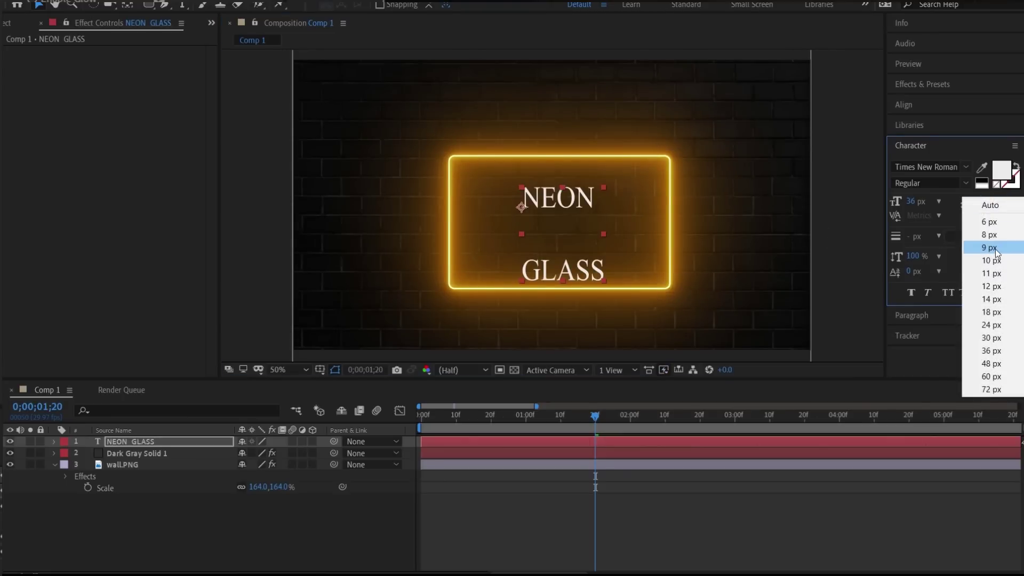
click(995, 250)
click(1012, 203)
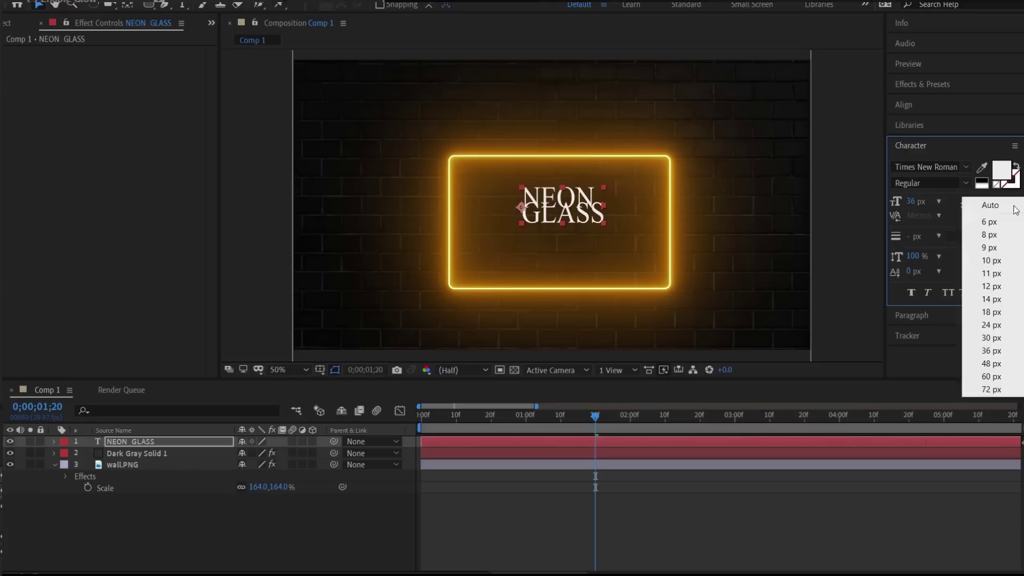
click(993, 291)
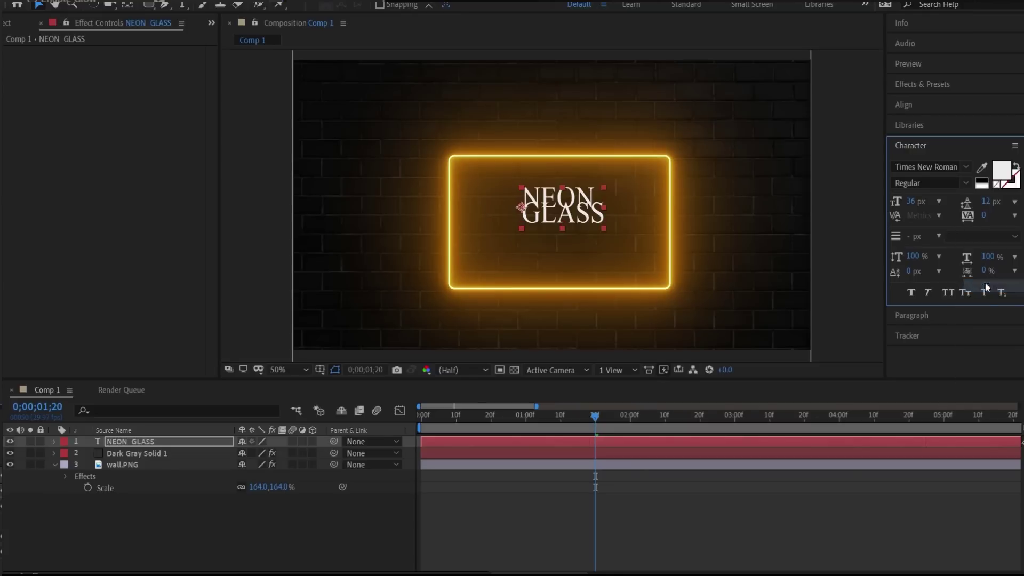
click(1012, 202)
click(992, 313)
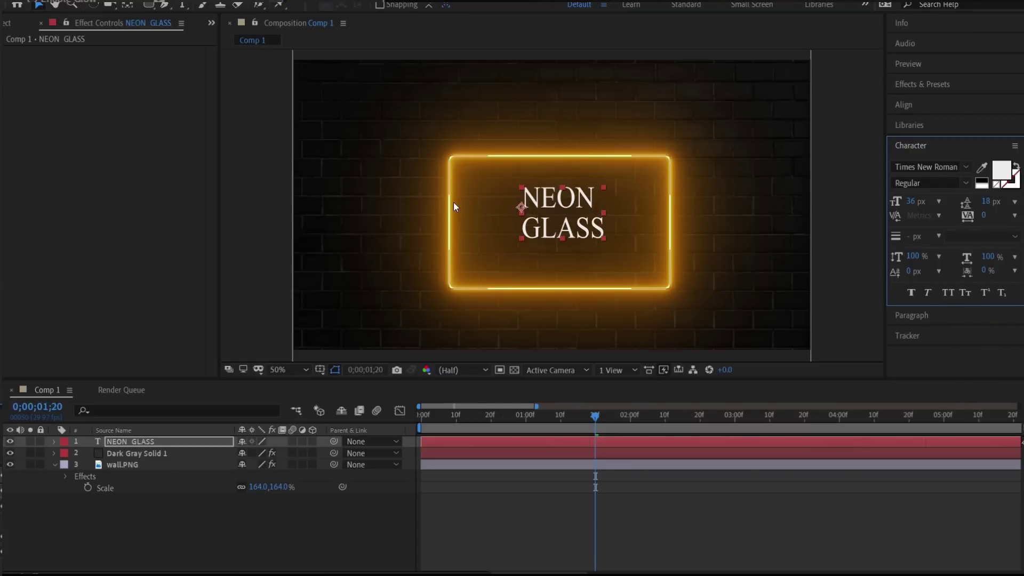
drag(597, 212, 608, 216)
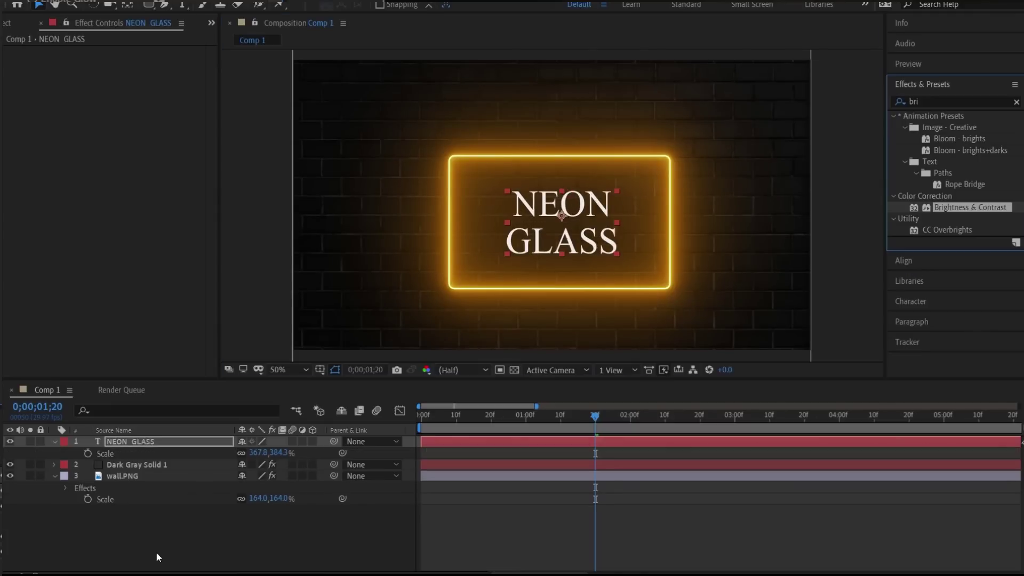
- Add a new 1920 × 1080 px dark gray solid named Dark Gray Solid 2 above the text layer
click(157, 557)
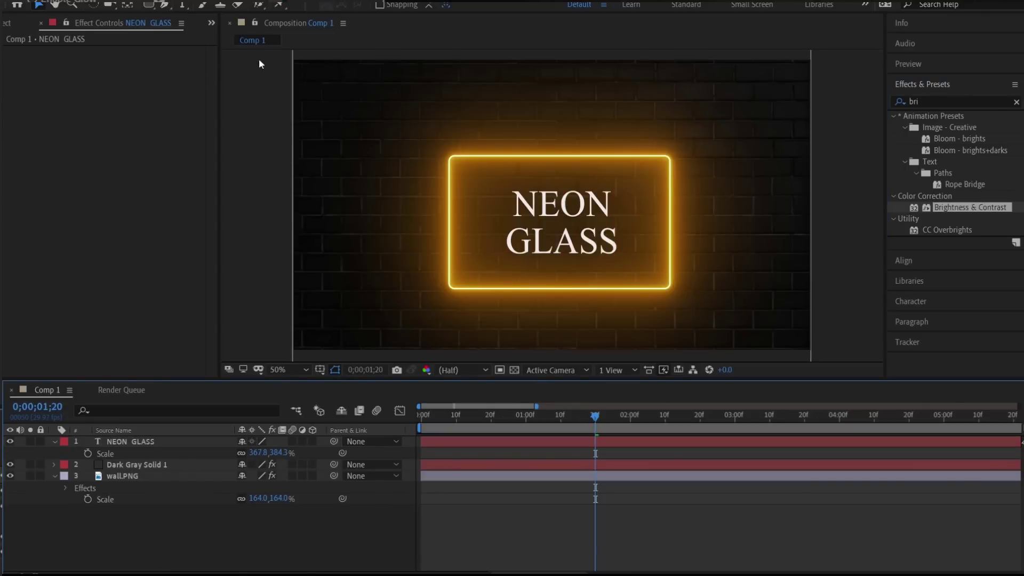
right_click(177, 534)
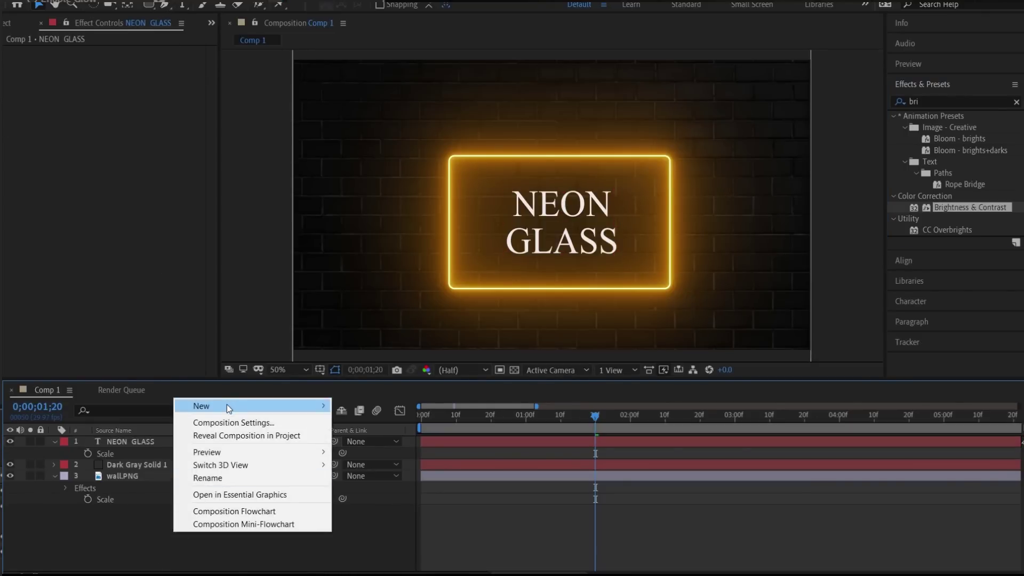
click(362, 436)
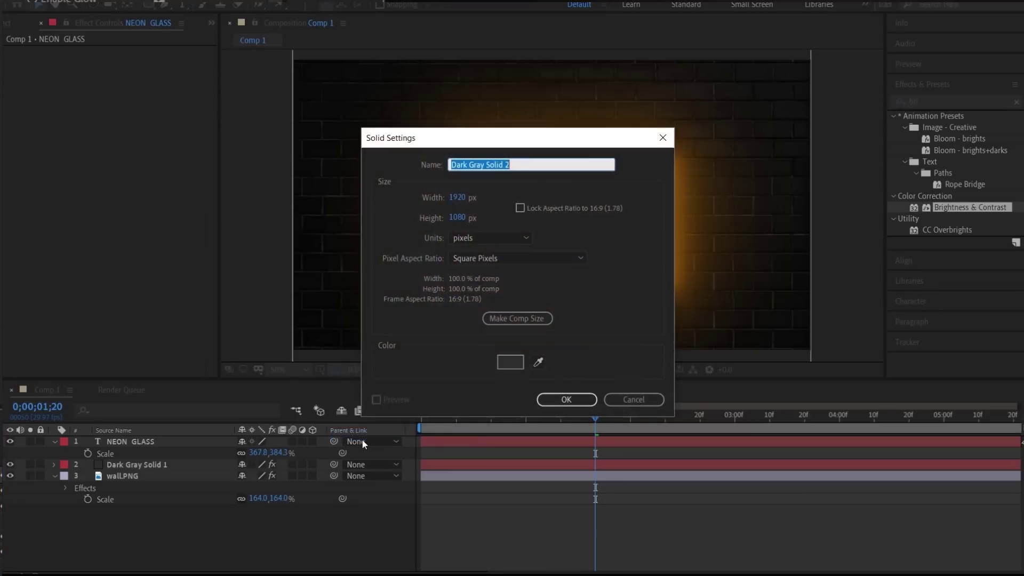
click(562, 401)
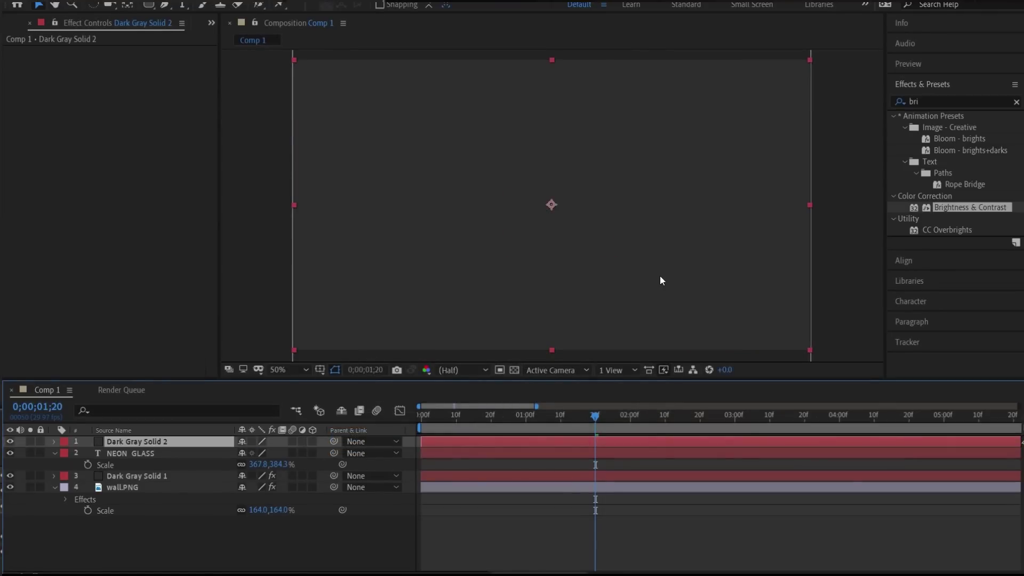
- Find the Saber effect and apply it to Dark Gray Solid 2
click(1016, 101)
text(sa)
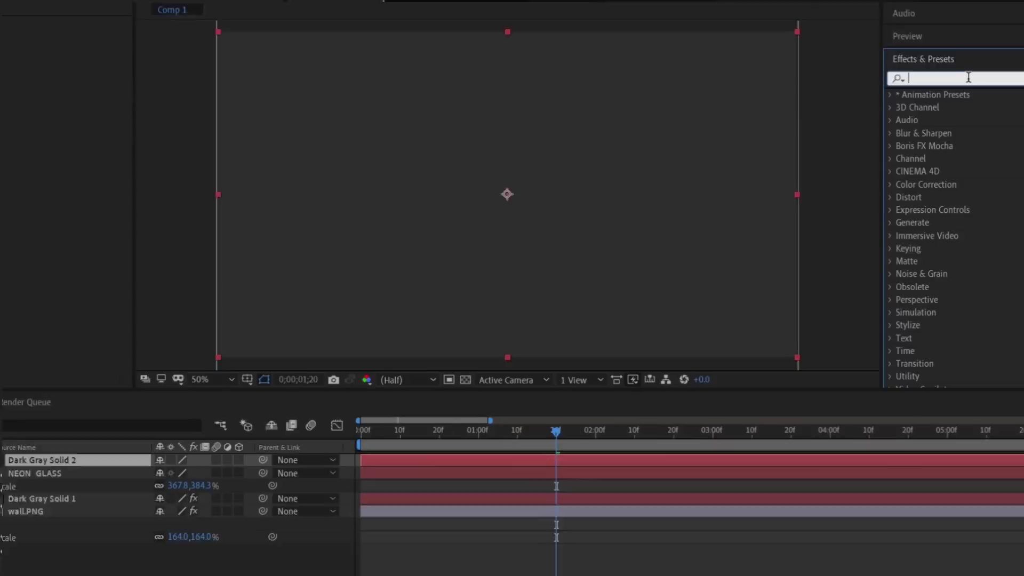
text(br)
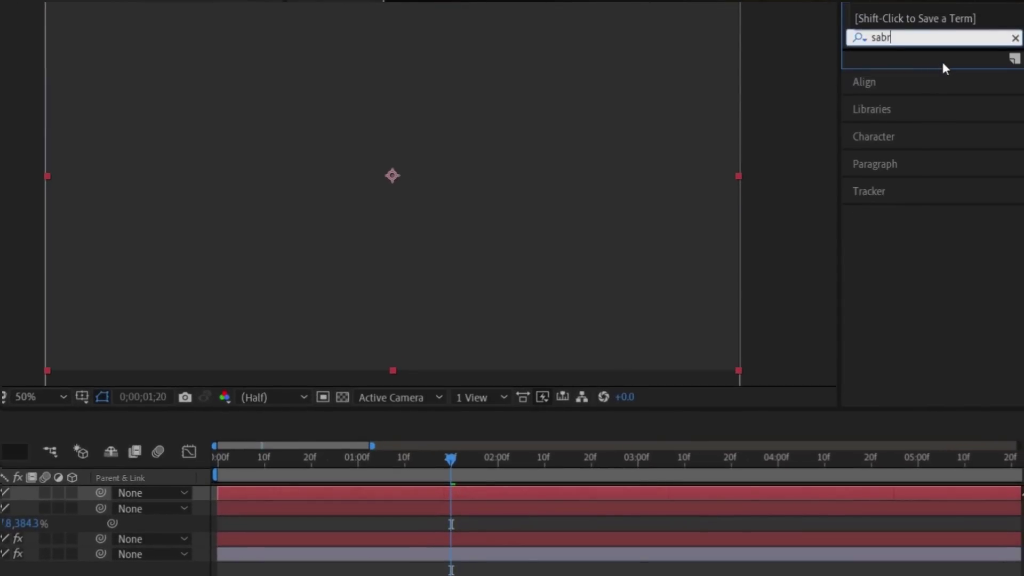
key(BackSpace)
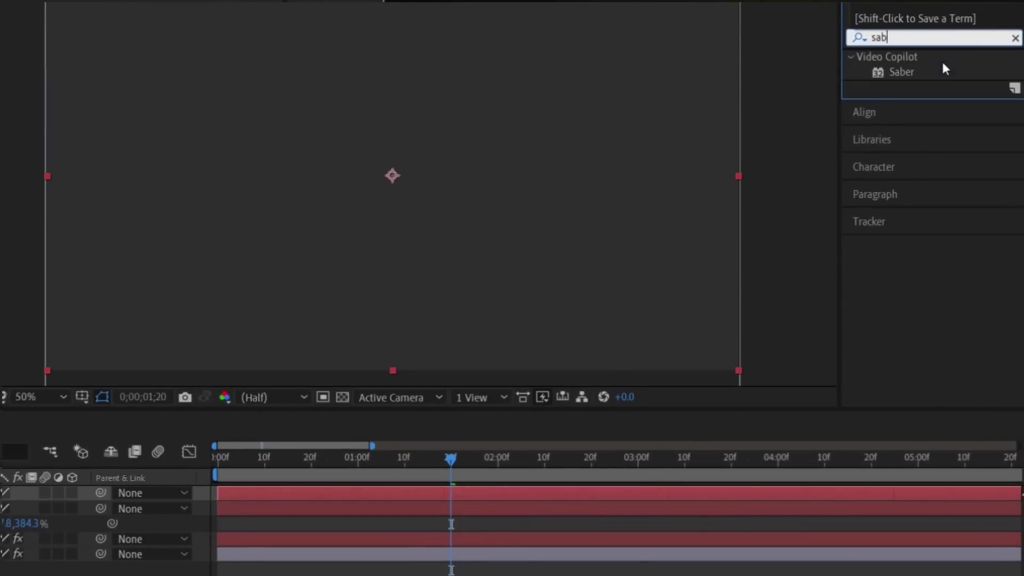
click(917, 74)
drag(916, 72, 0, 493)
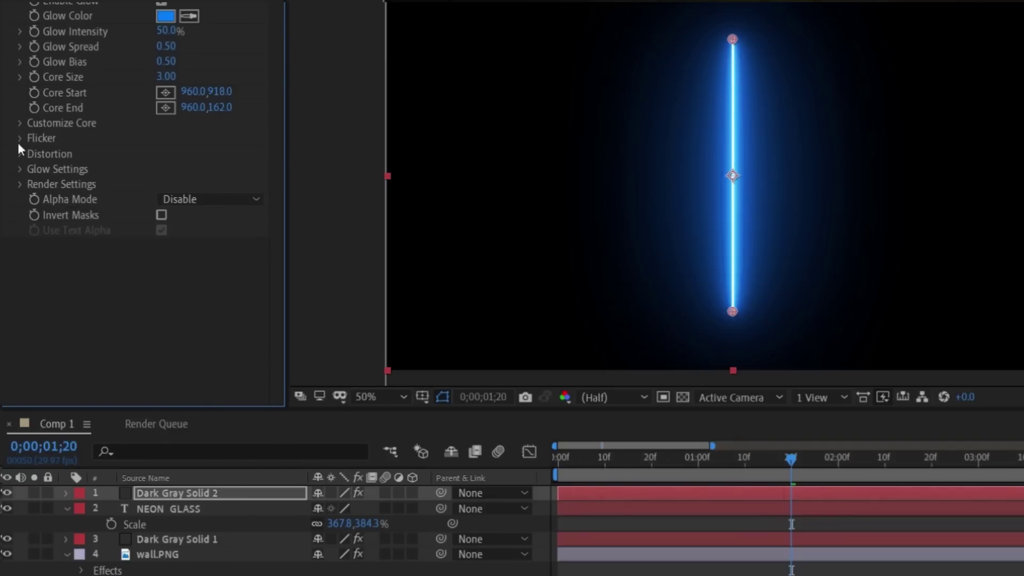
- Set Saber's core type to Text Layer with NEON GLASS as the source layer, and reduce the glow intensity to 8%
click(21, 123)
click(181, 138)
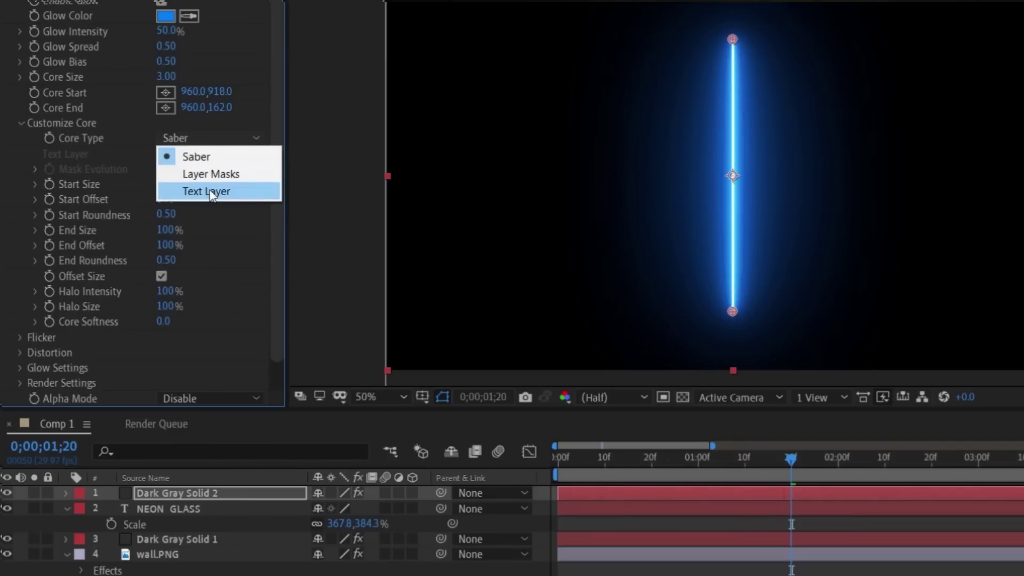
click(209, 191)
click(187, 152)
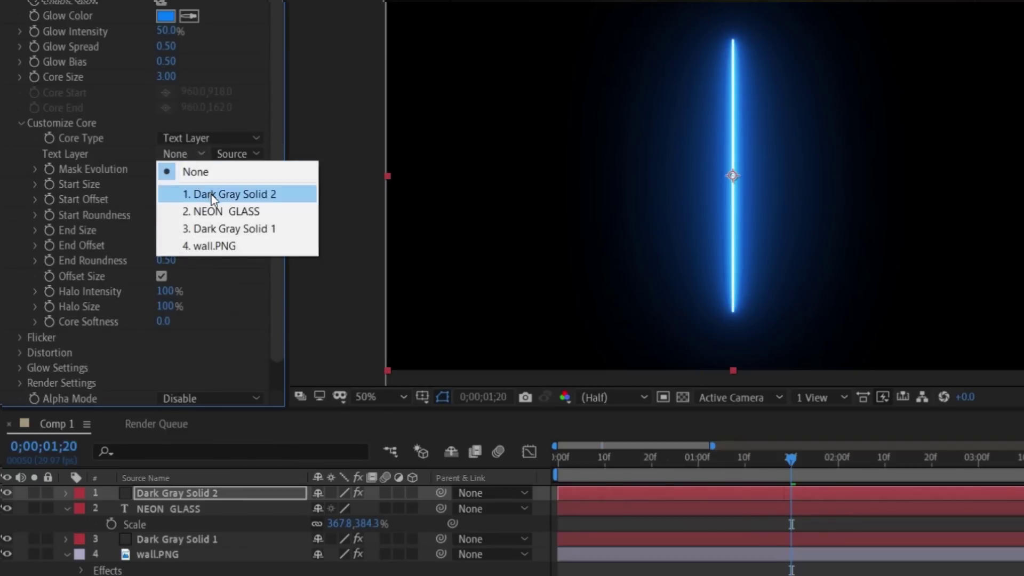
click(220, 211)
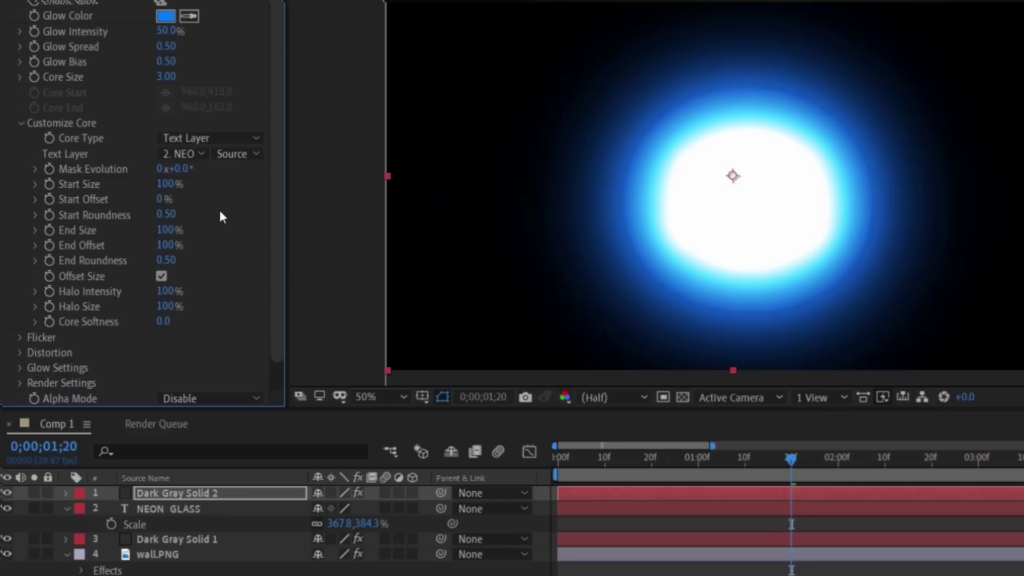
drag(160, 30, 139, 34)
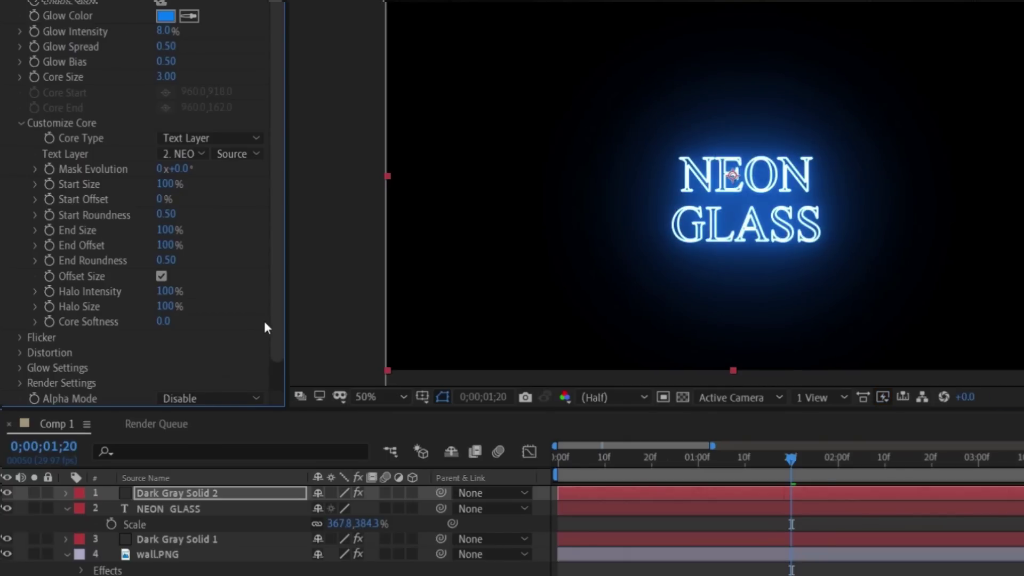
- Set the composite setting in Saber's render settings to Transparent
drag(273, 322, 274, 350)
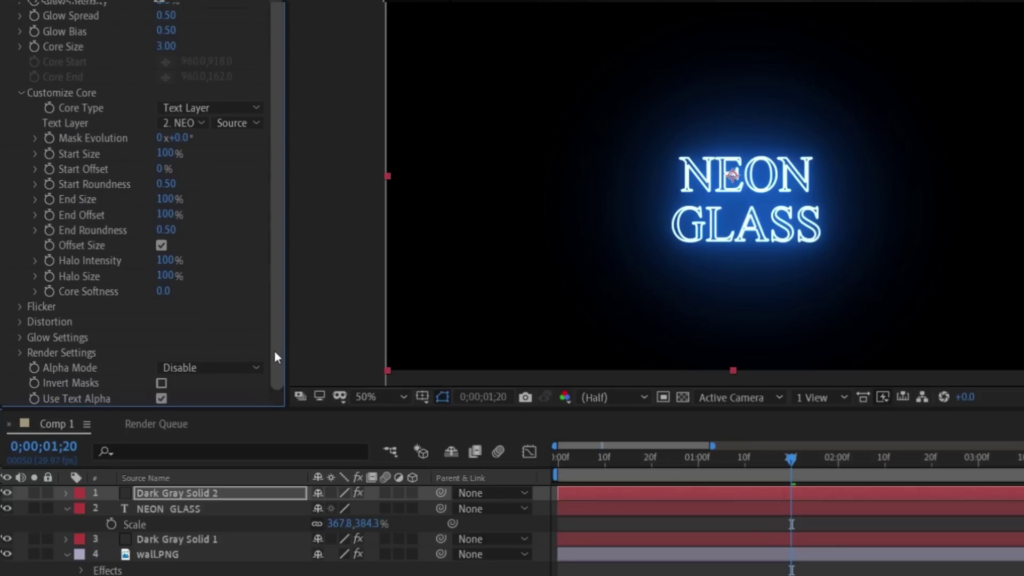
click(19, 354)
scroll(180, 317, down, 5)
click(203, 352)
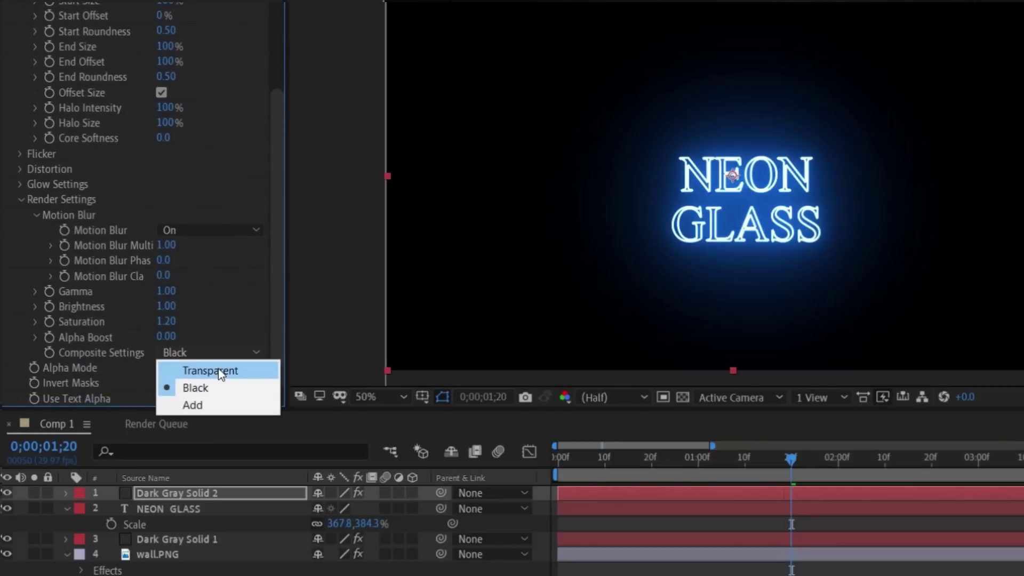
click(221, 371)
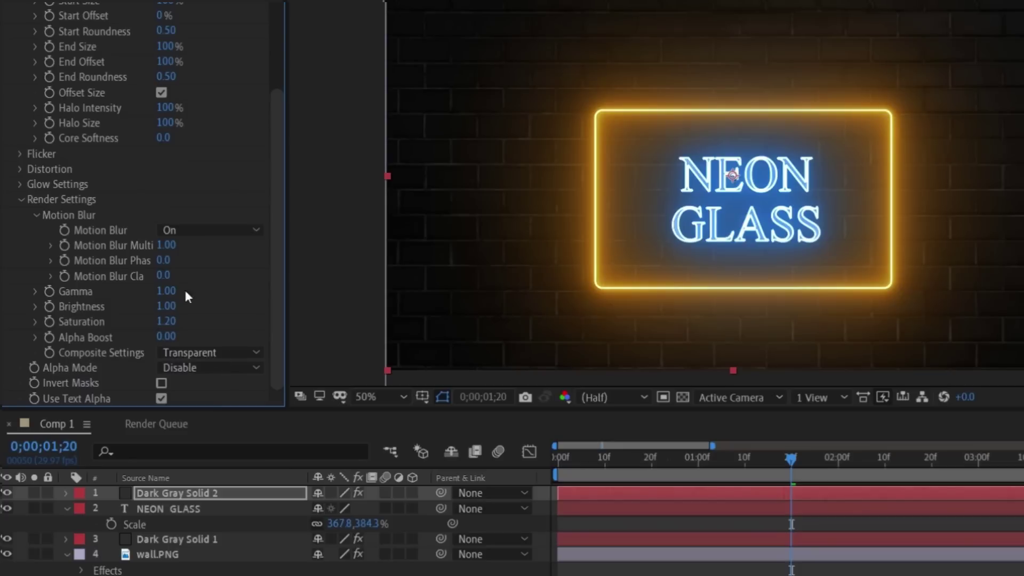
- Change the text Saber's glow color to pink FD3E81
drag(283, 115, 280, 19)
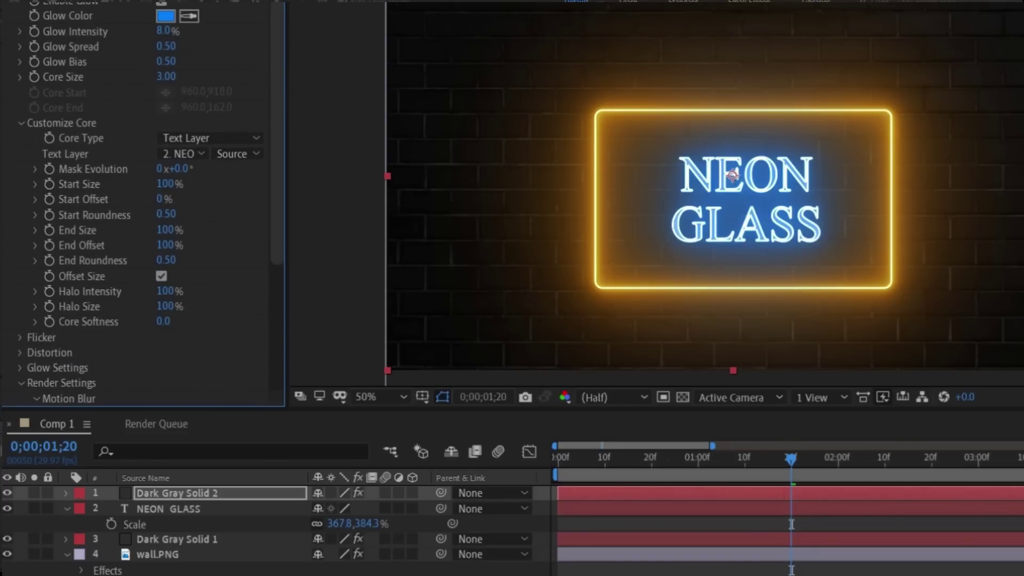
click(165, 16)
drag(631, 137, 188, 75)
click(278, 118)
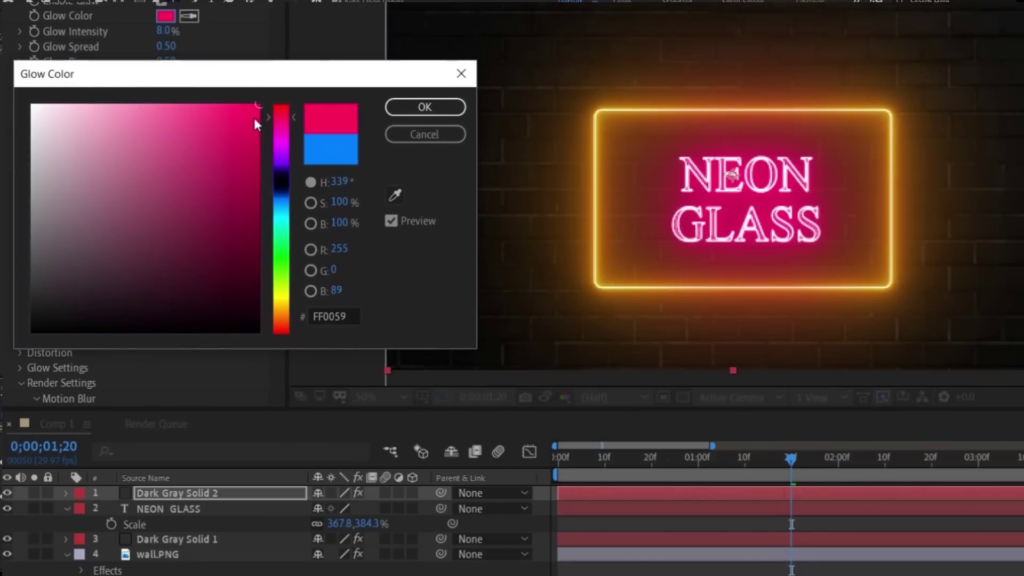
drag(258, 105, 202, 105)
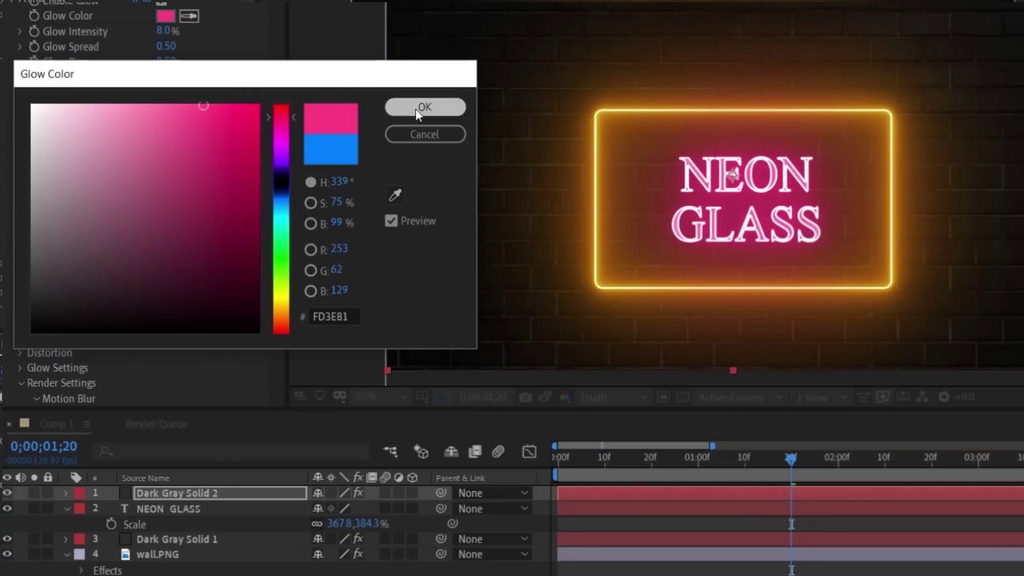
click(415, 109)
- Try a lower glow intensity on the text's Saber effect, return it to 8%, and deselect the solid
mouse_move(162, 31)
mouse_down()
mouse_move(171, 28)
mouse_move(158, 30)
mouse_up()
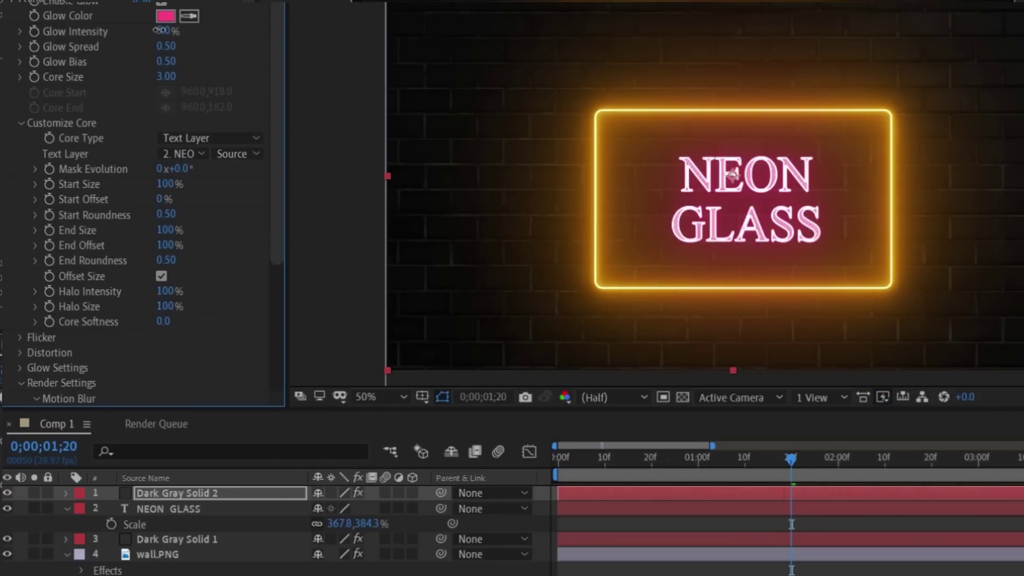
drag(158, 30, 160, 30)
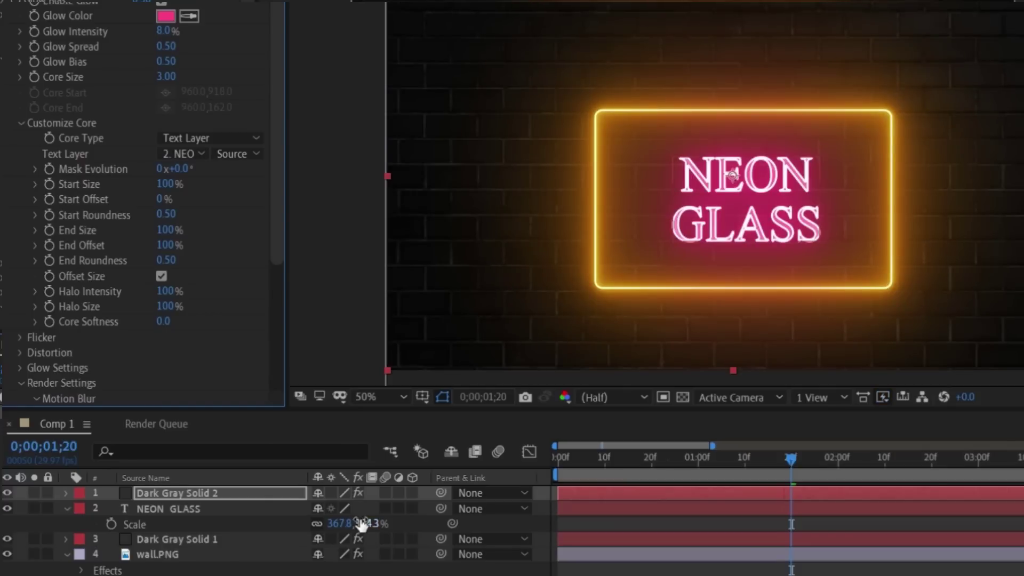
click(357, 546)
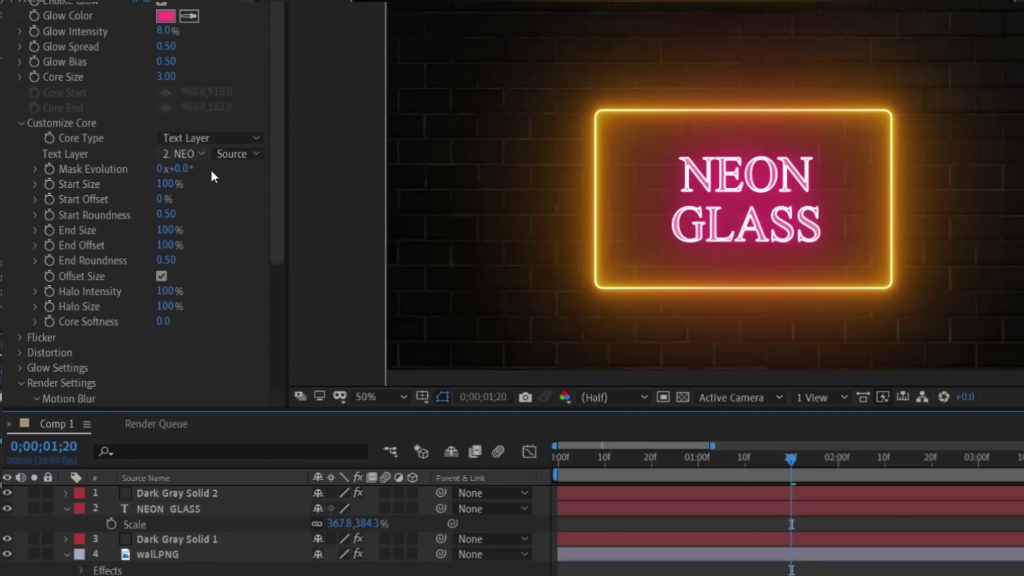
- Try red EE2020 as the fill color of the NEON GLASS text layer
click(181, 509)
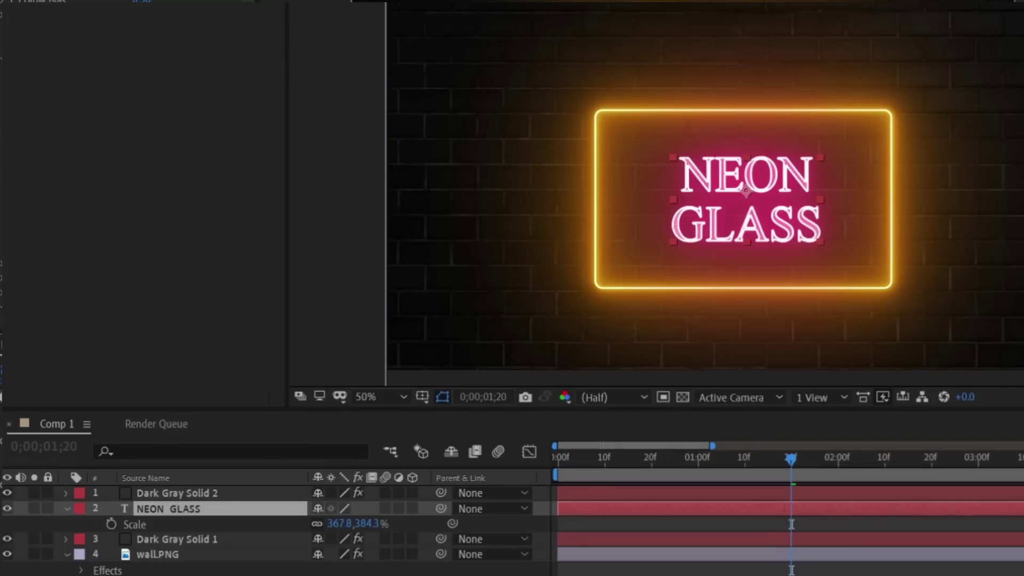
click(228, 118)
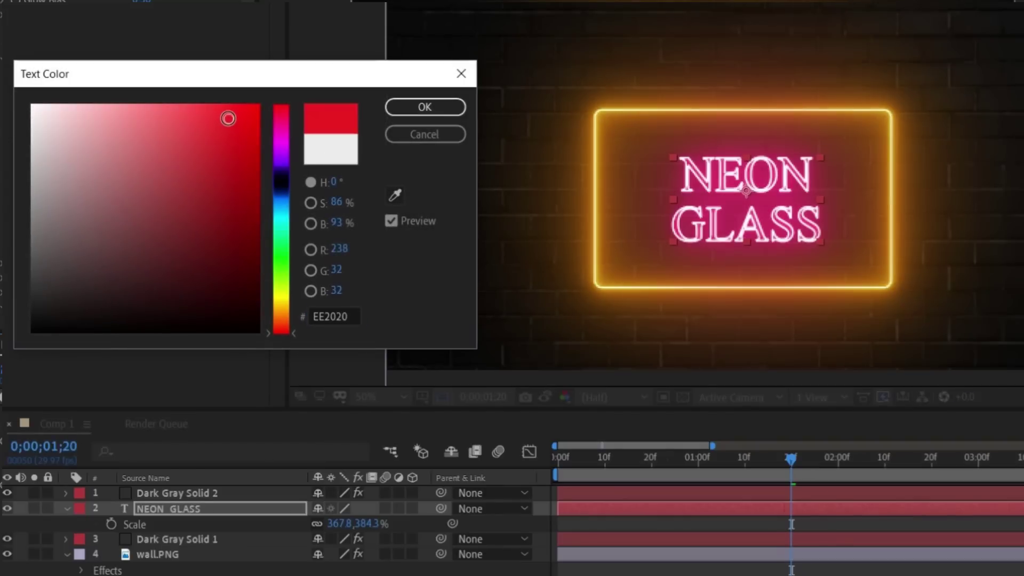
click(425, 106)
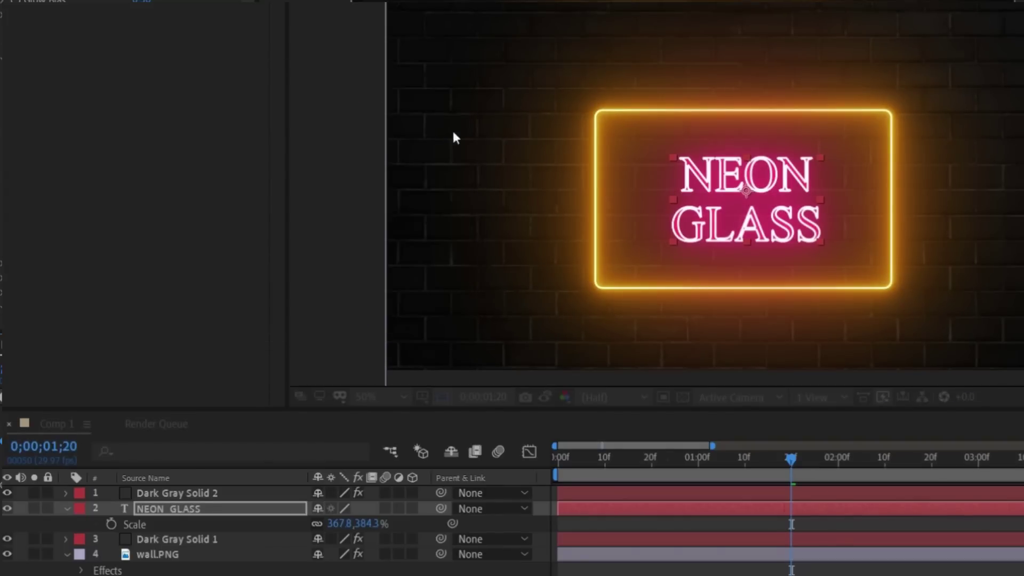
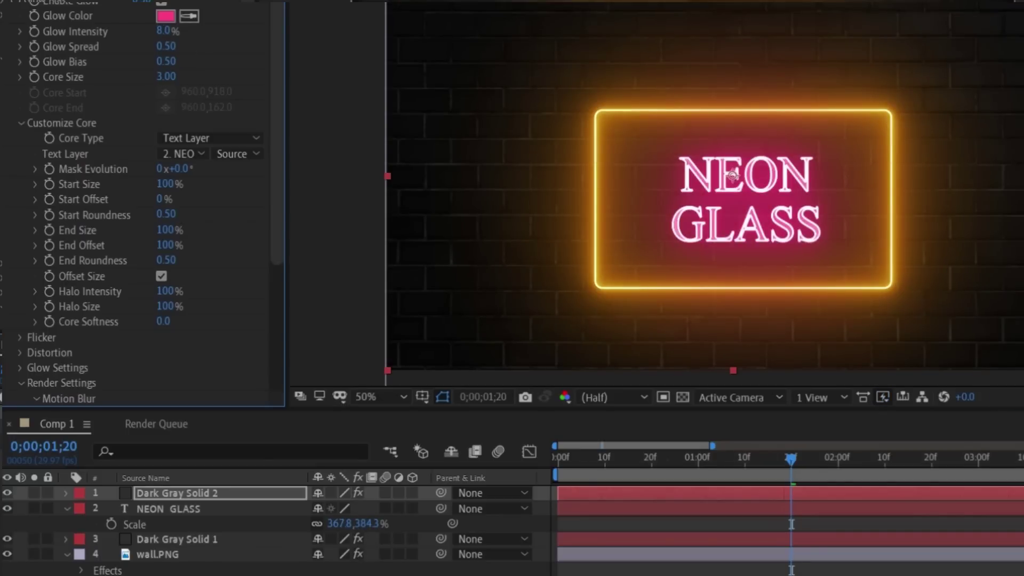
click(357, 546)
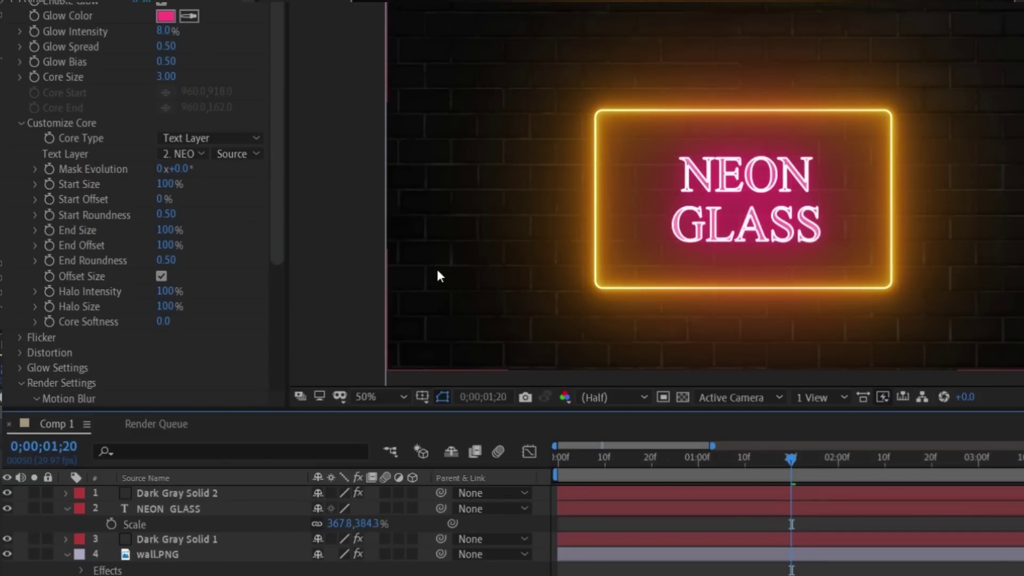
click(182, 509)
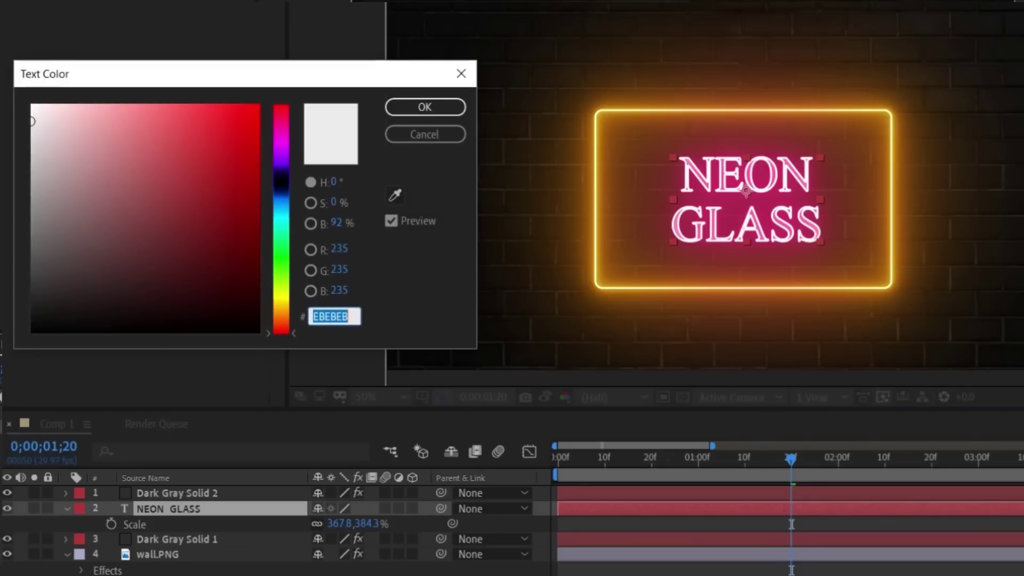
click(229, 119)
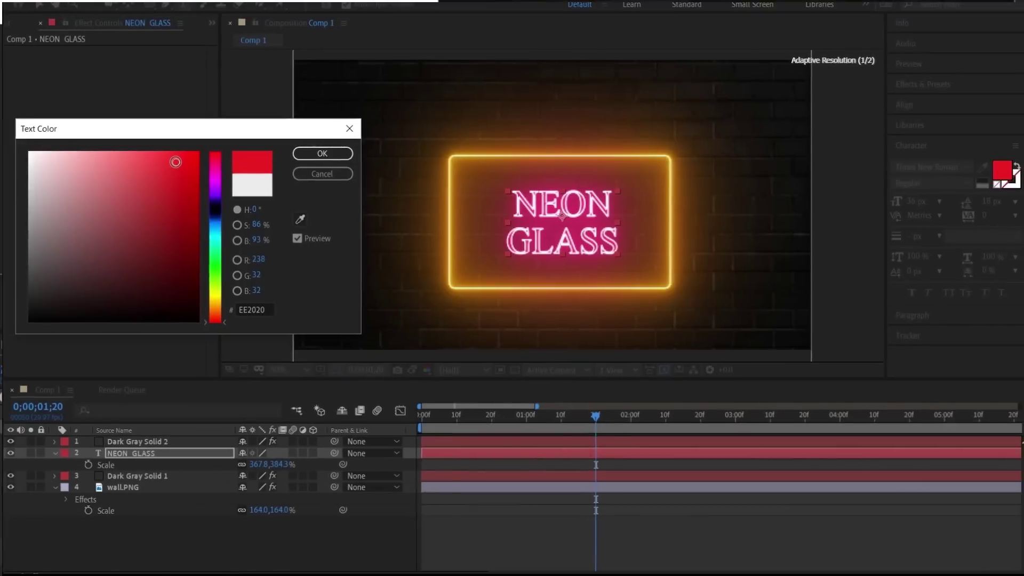
key(Escape)
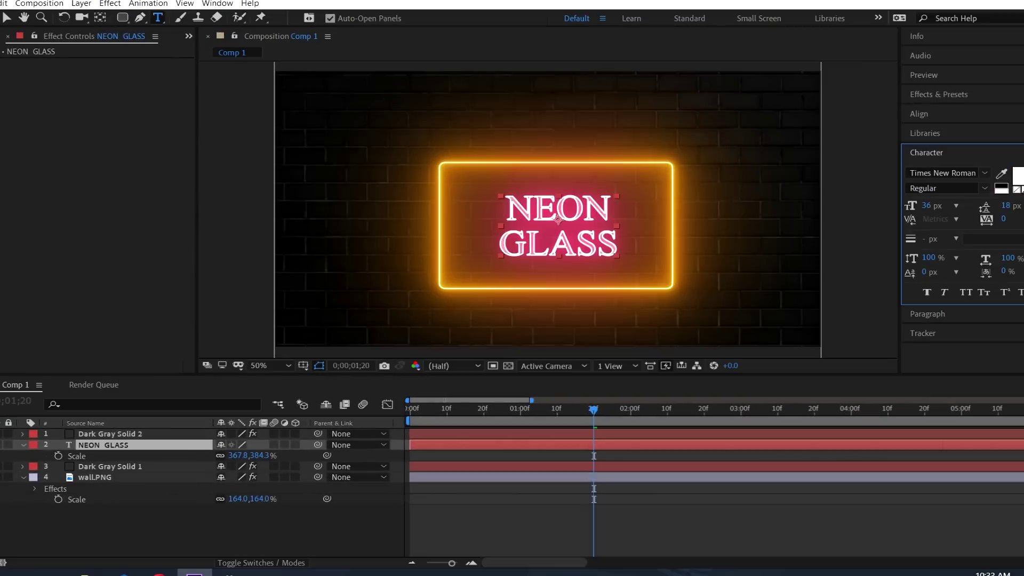
- Set the NEON GLASS text's fill color to red EE2020
click(1018, 176)
click(150, 168)
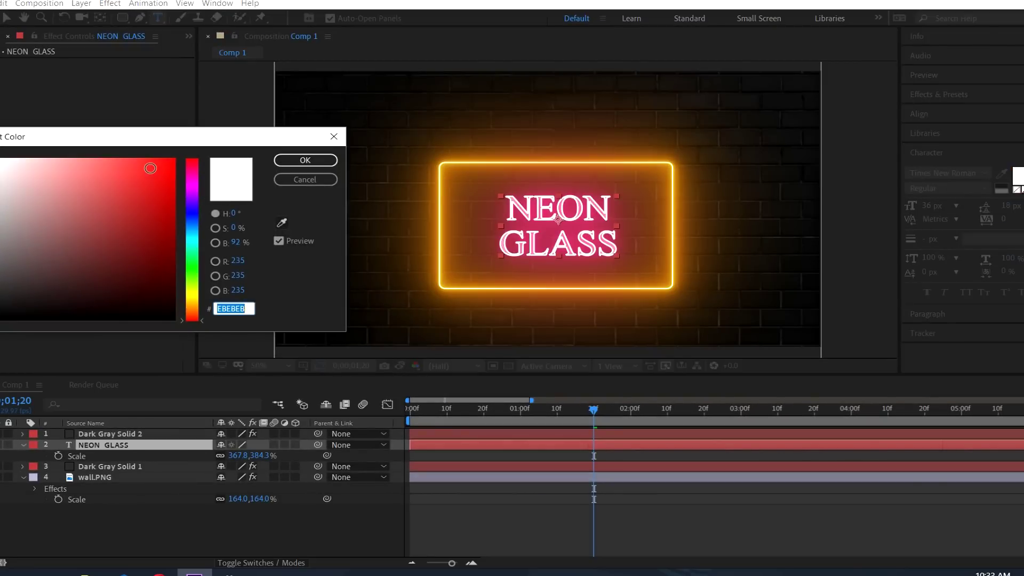
click(305, 160)
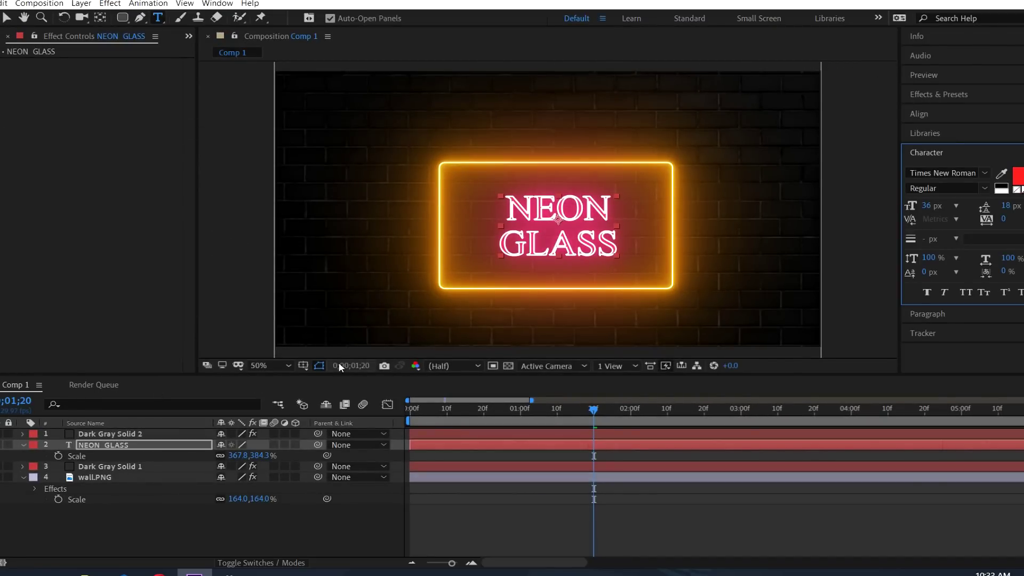
- Bring up the Saber settings of Dark Gray Solid 2 and lower its End Offset to 54%
key(ctrl+0)
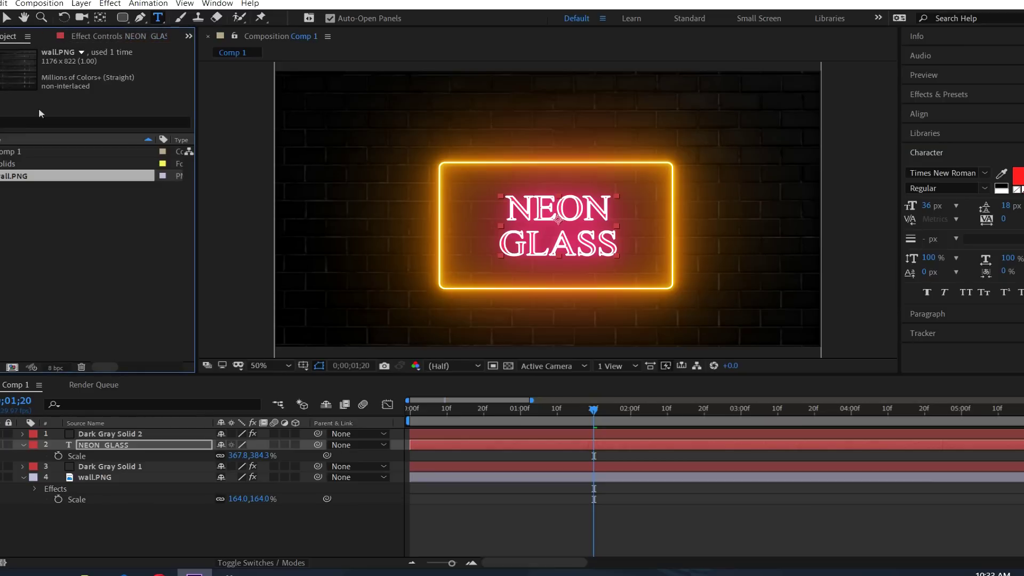
click(112, 463)
click(117, 437)
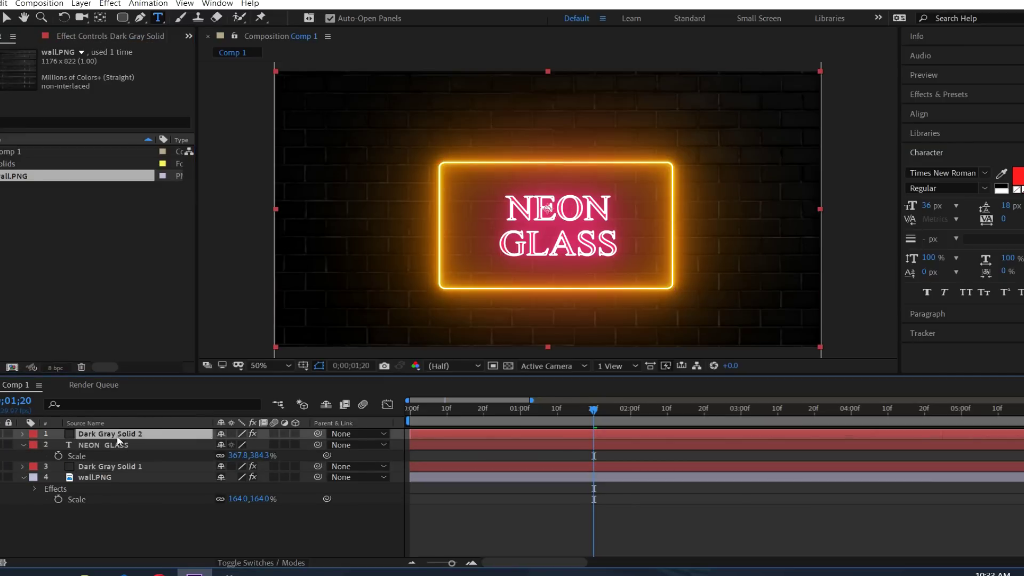
click(97, 37)
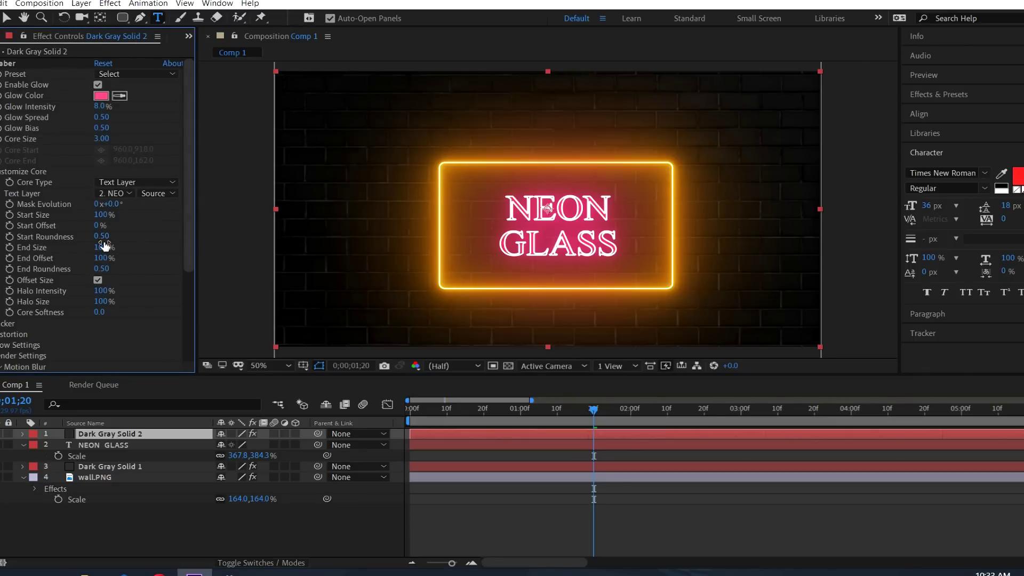
mouse_move(104, 262)
mouse_down()
mouse_move(35, 264)
mouse_move(112, 264)
mouse_move(90, 271)
mouse_up()
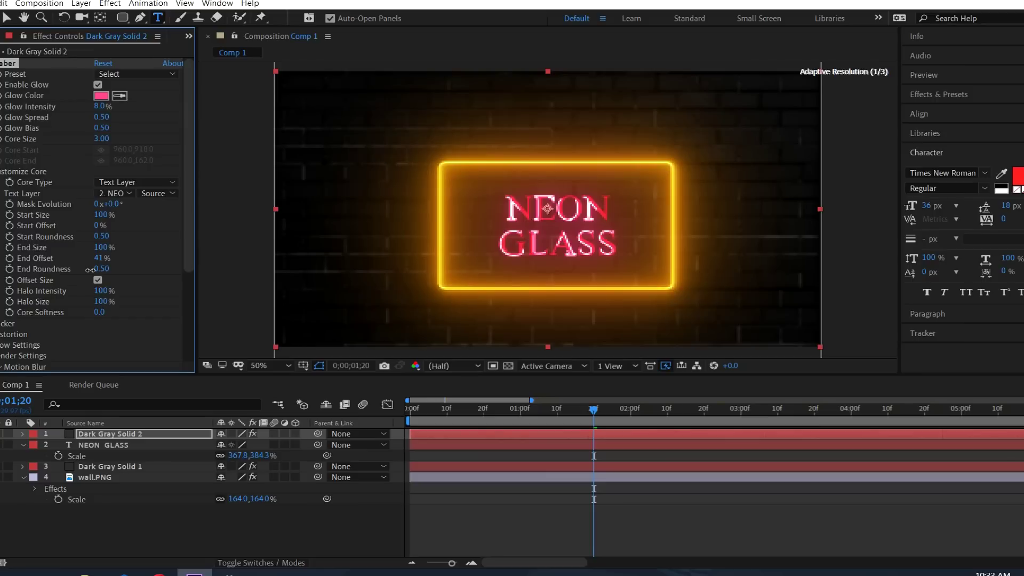
- Animate the text Saber's End Offset with keyframes from a lowered value at 0;00;01;17 to 100% at 0;00;02;02
click(541, 409)
drag(555, 414, 565, 412)
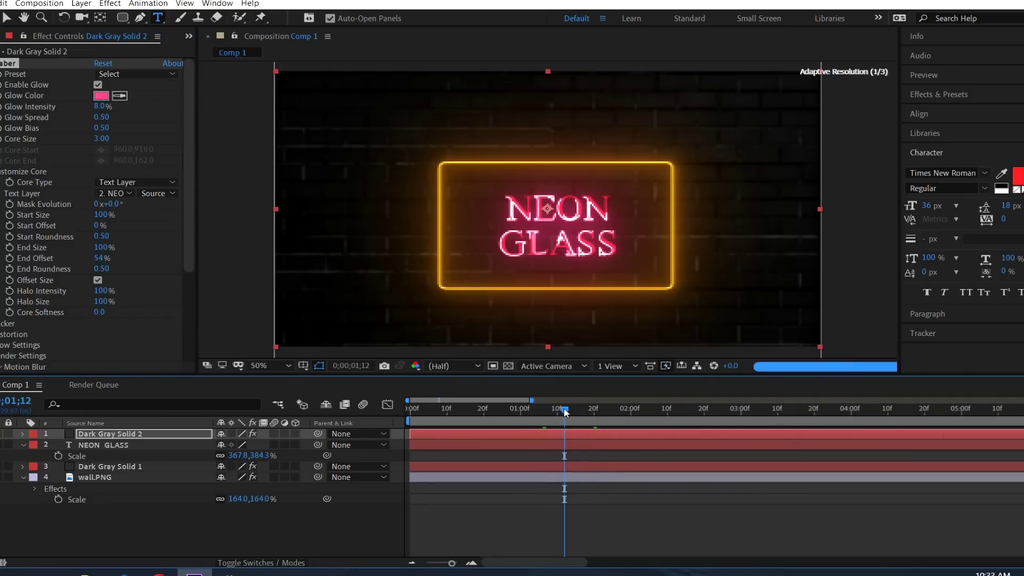
click(584, 410)
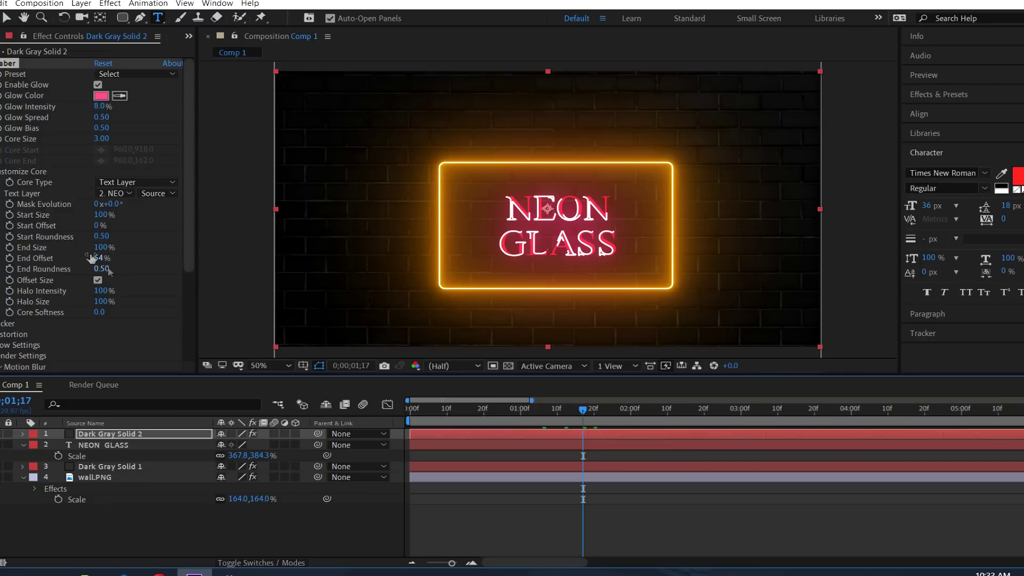
mouse_move(103, 248)
mouse_down()
mouse_move(70, 246)
mouse_move(121, 249)
mouse_up()
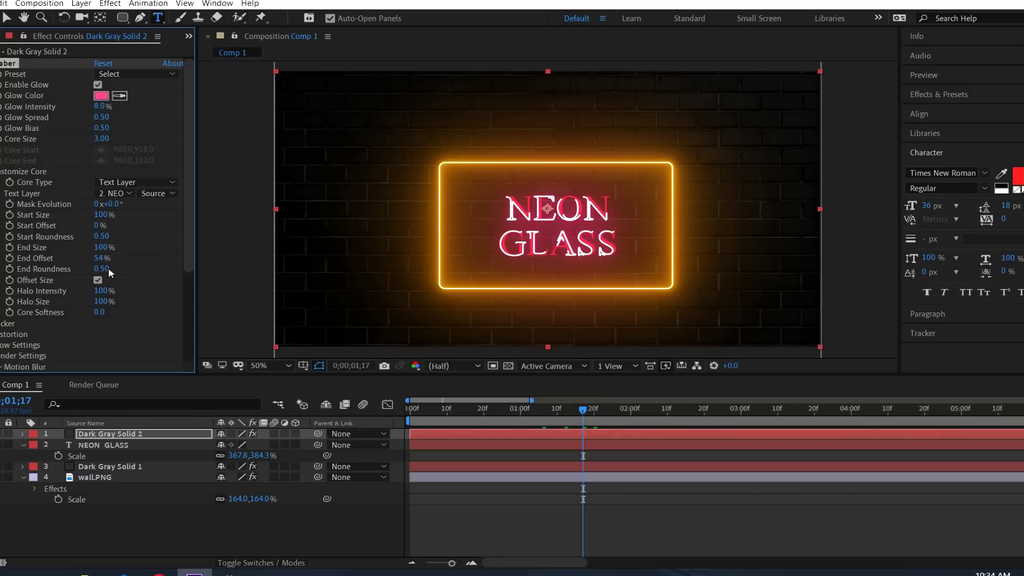
drag(99, 261, 32, 267)
drag(595, 411, 638, 411)
drag(102, 259, 178, 259)
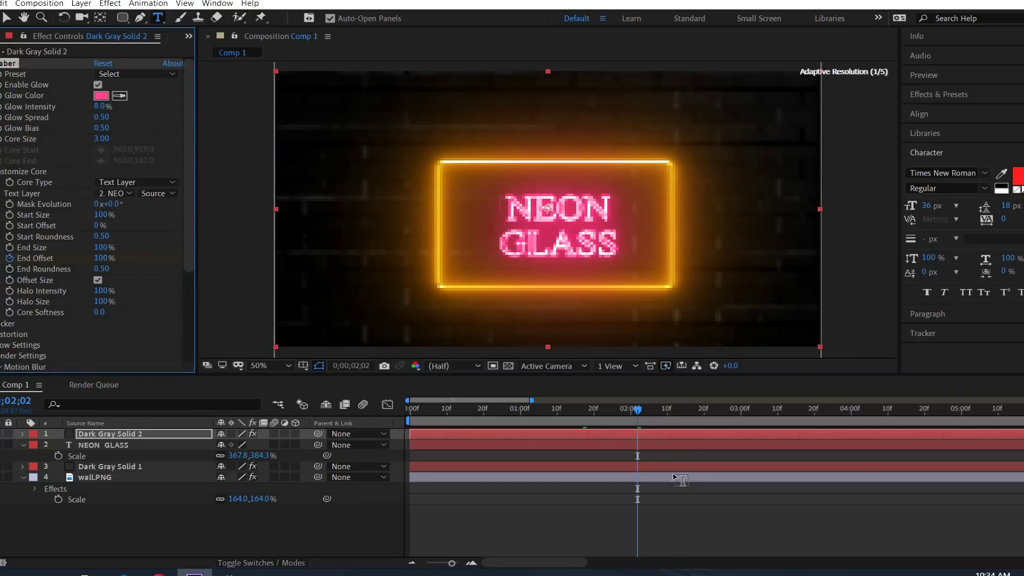
- Keyframe the Start Offset of Dark Gray Solid 2's Saber at 30% at 0;00;01;16
drag(621, 411, 579, 411)
key(ctrl+z)
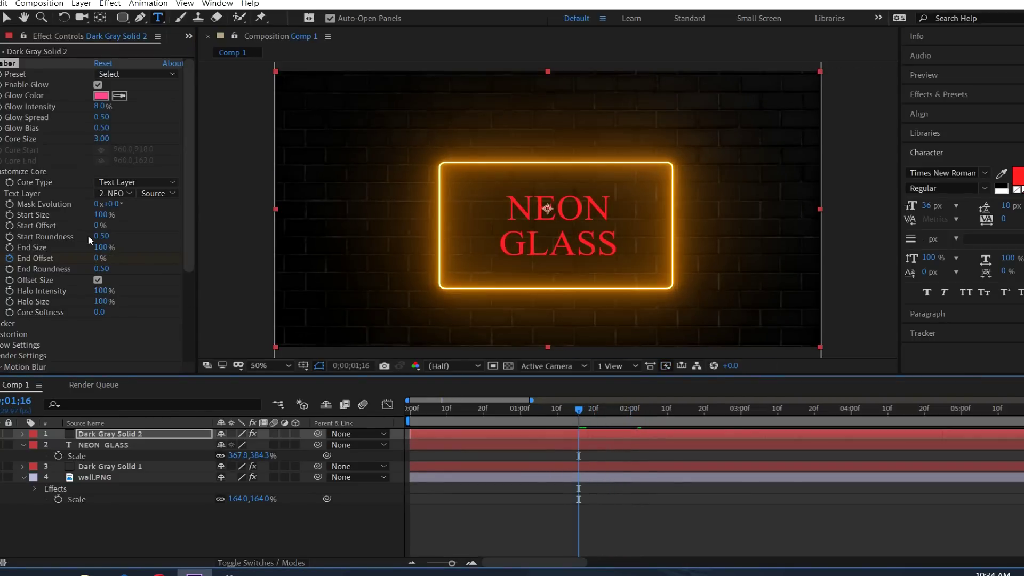
drag(102, 214, 49, 215)
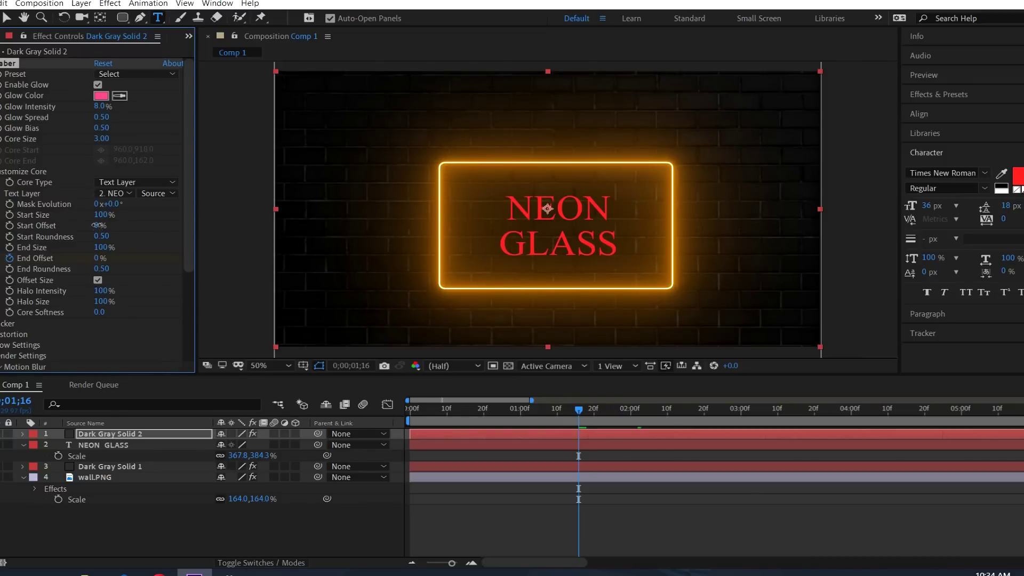
mouse_move(122, 220)
mouse_down()
mouse_move(136, 219)
mouse_move(117, 222)
mouse_up()
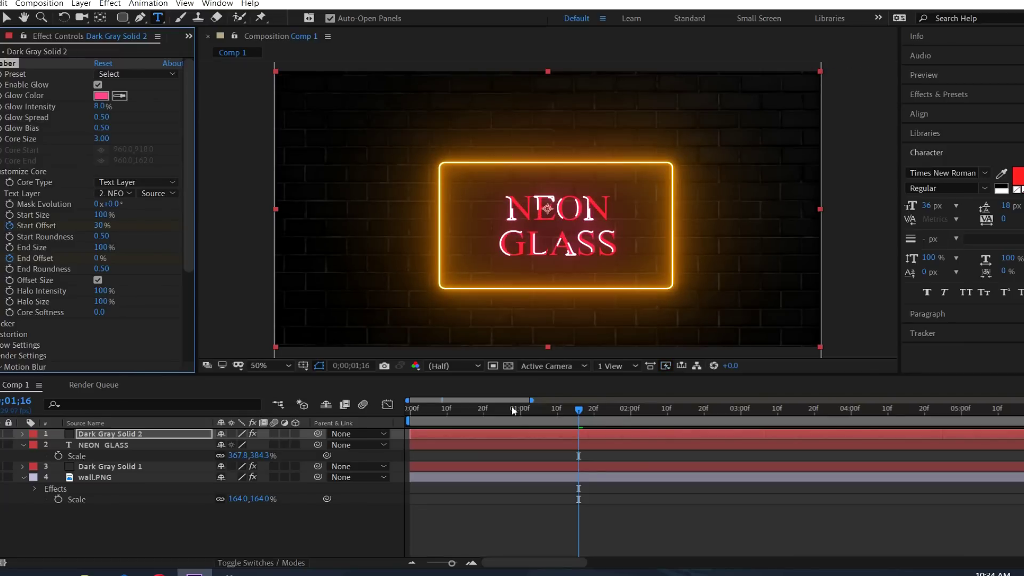
- Add Start Offset keyframes to the text Saber of 76% at 0;00;01;23 and 100% at 0;00;01;28
drag(580, 410, 604, 410)
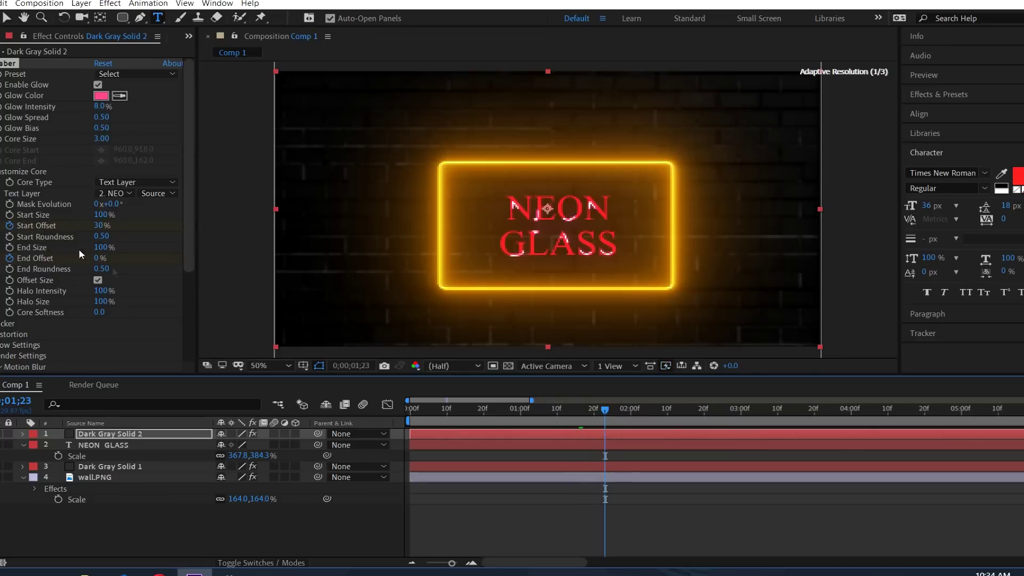
drag(101, 229, 120, 220)
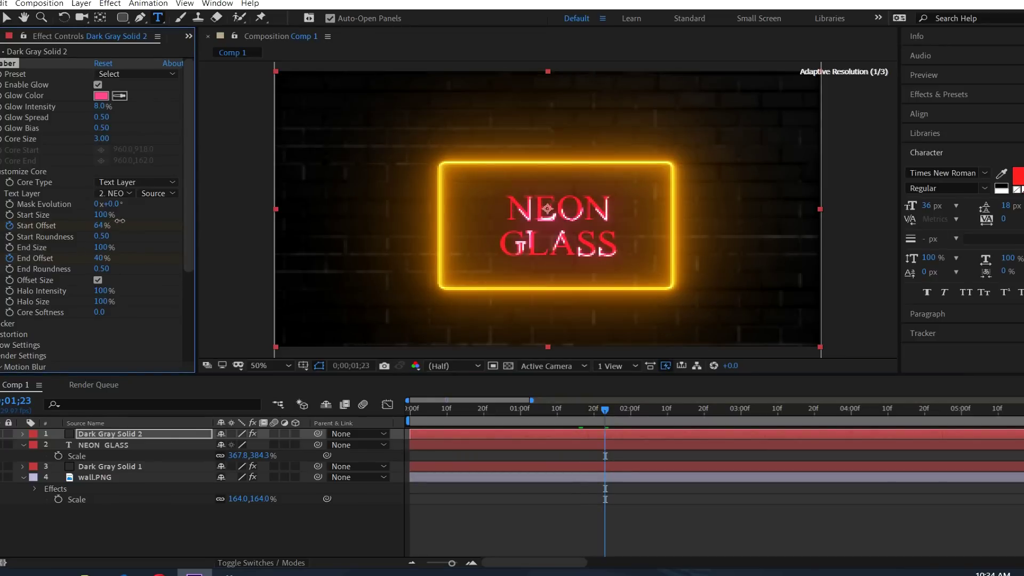
key(Page_Down)
key(Page_Down)
key(Page_Down)
key(Page_Down)
key(Page_Down)
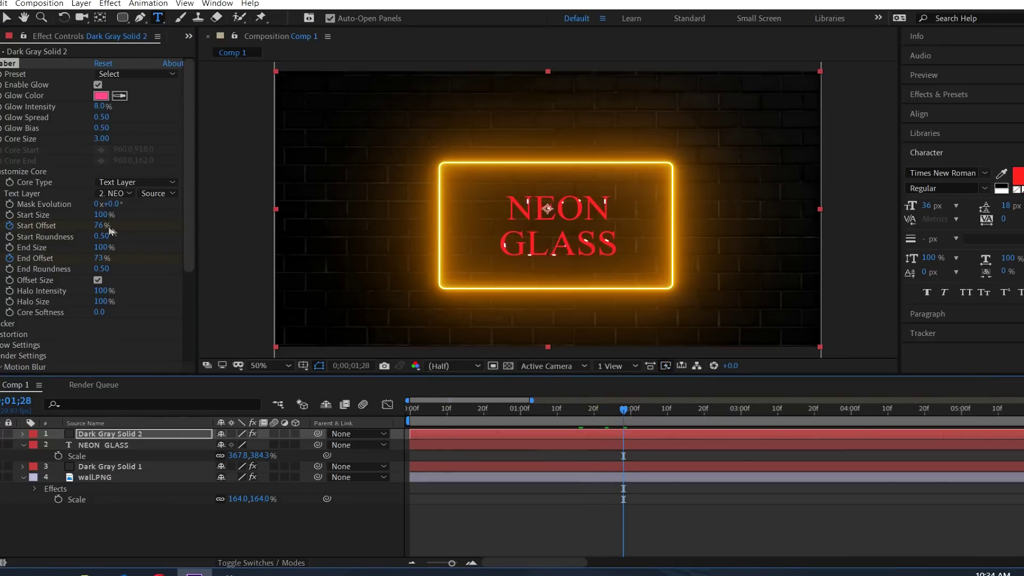
drag(107, 225, 142, 225)
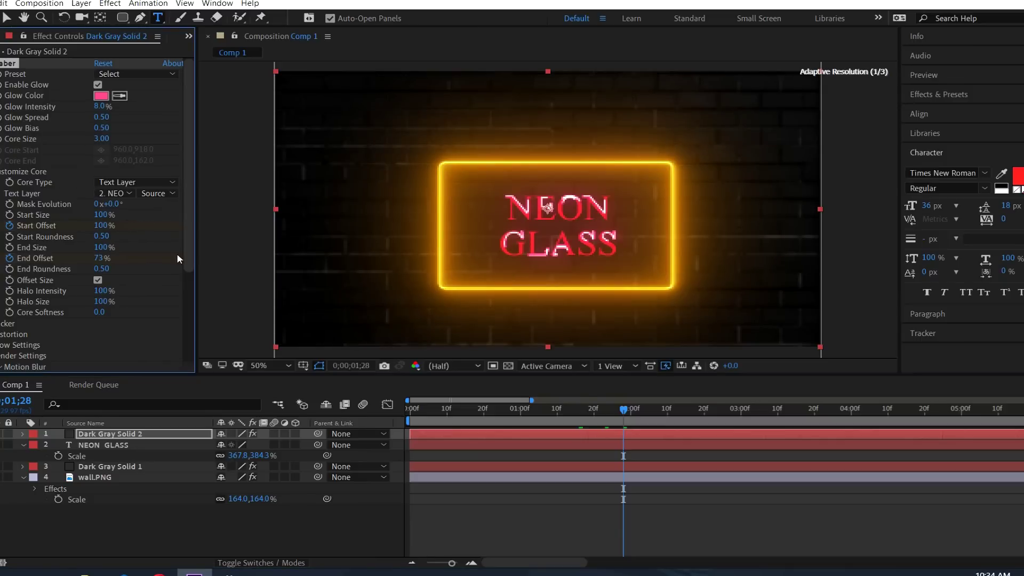
- Keyframe the text Saber's End Offset at 1% at 0;00;02;13 and scrub through the text animation
mouse_move(628, 412)
mouse_down()
mouse_move(549, 410)
mouse_move(634, 413)
mouse_up()
drag(102, 258, 130, 257)
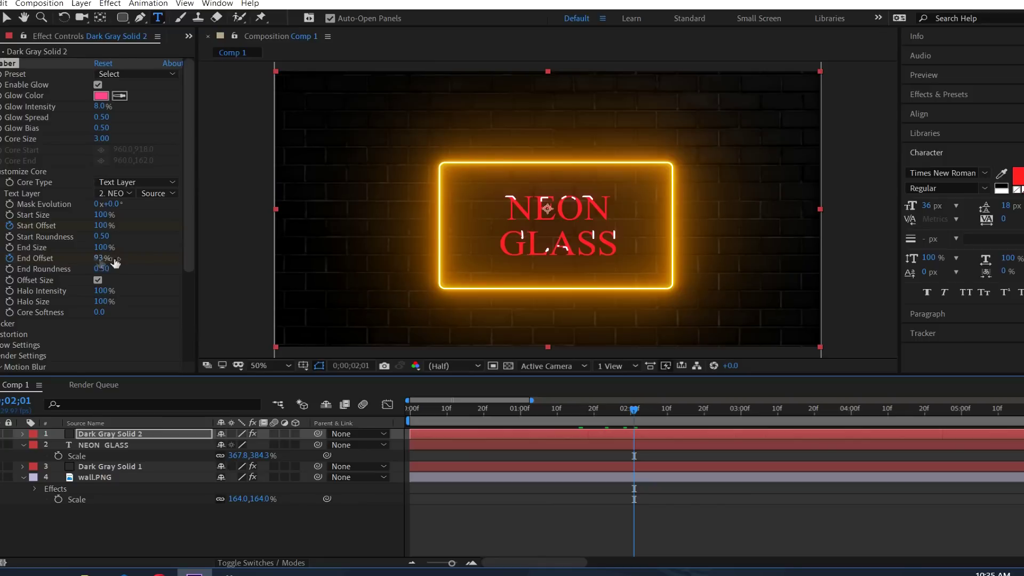
drag(632, 413, 678, 410)
drag(99, 258, 41, 267)
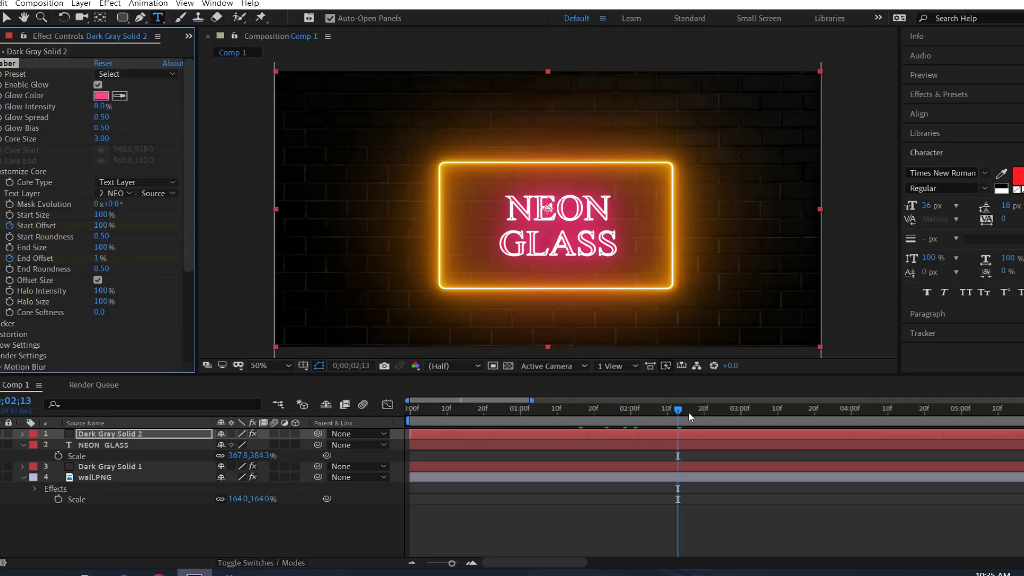
drag(639, 411, 704, 420)
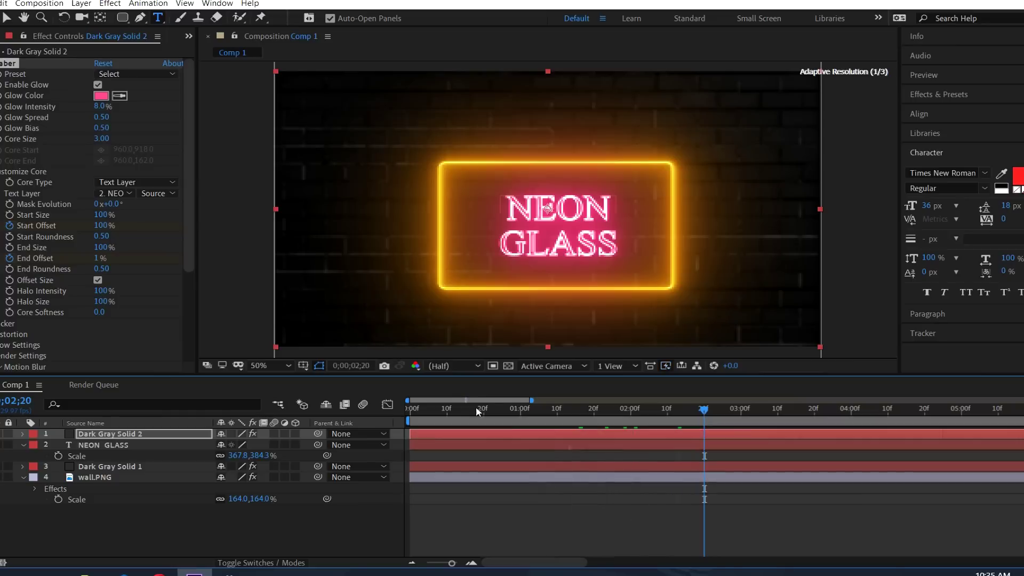
- Reveal the Saber's Customize Core properties and their keyframes for Dark Gray Solid 2 in the timeline
click(23, 434)
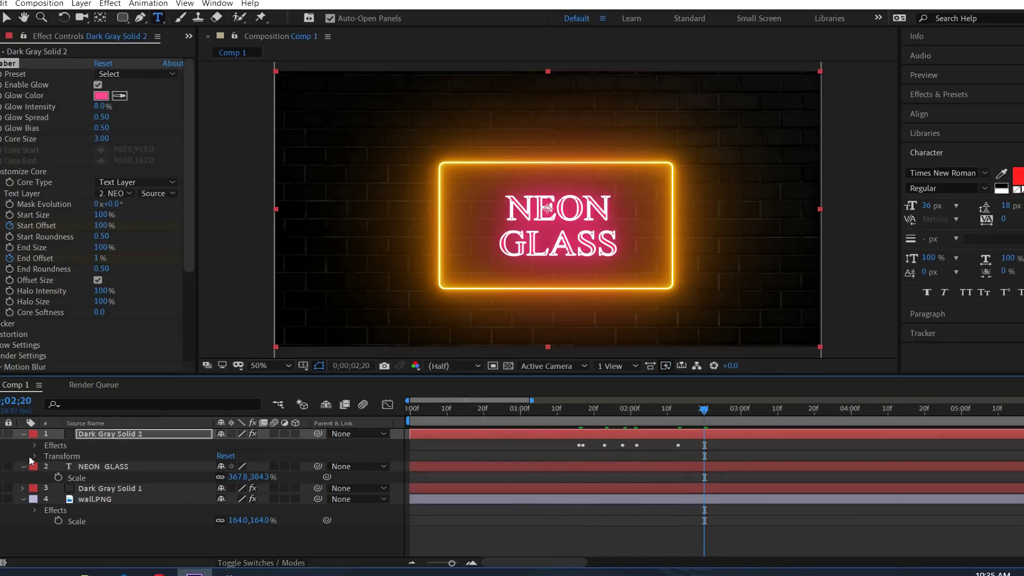
click(35, 445)
click(46, 456)
scroll(200, 534, down, 2)
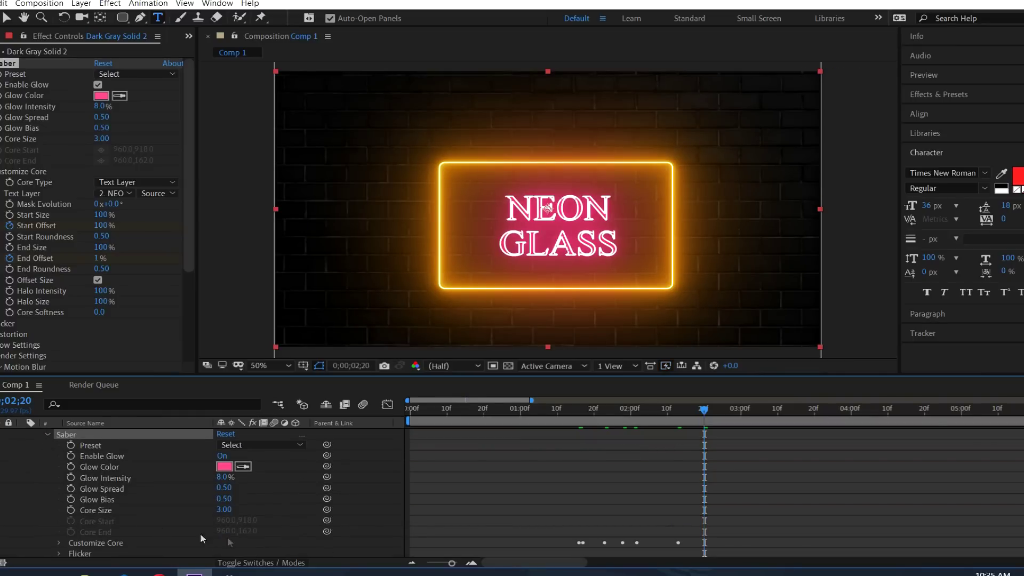
click(58, 542)
scroll(264, 535, down, 3)
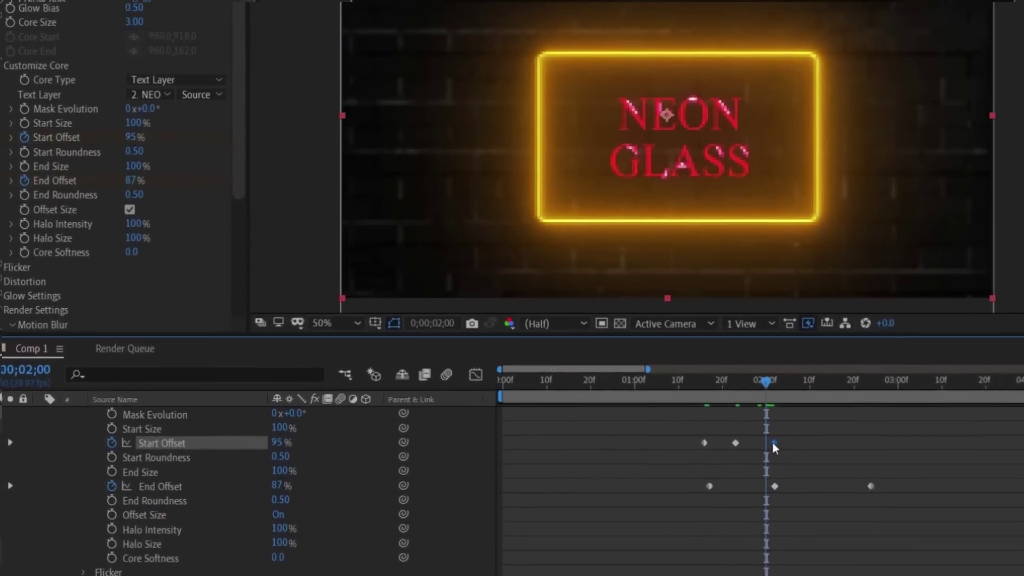
- Shift the last Start Offset keyframe to about 0;00;02;01, preview the result and collapse Dark Gray Solid 2
drag(773, 443, 770, 444)
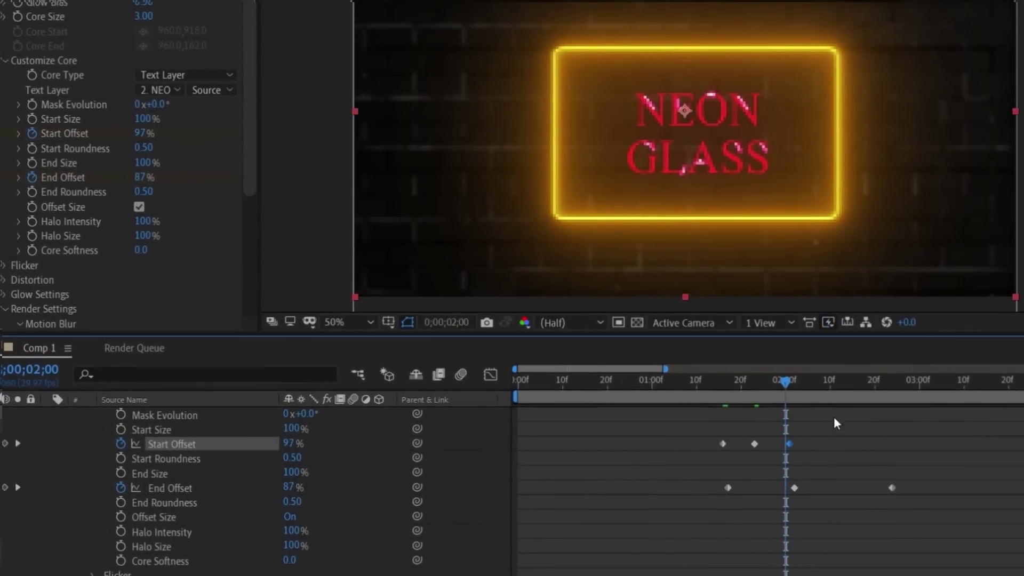
drag(784, 384, 900, 392)
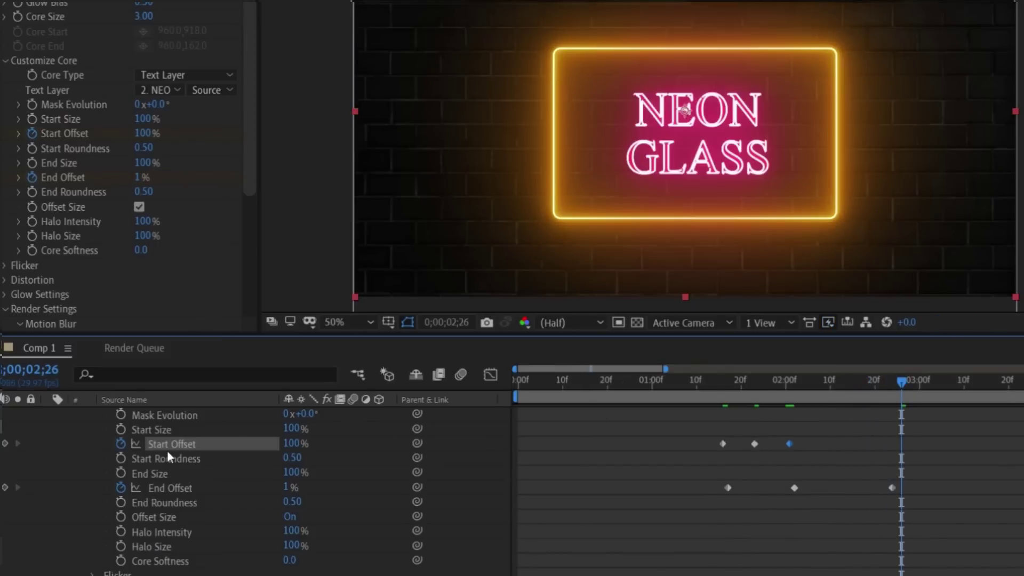
scroll(168, 451, up, 3)
scroll(168, 450, up, 3)
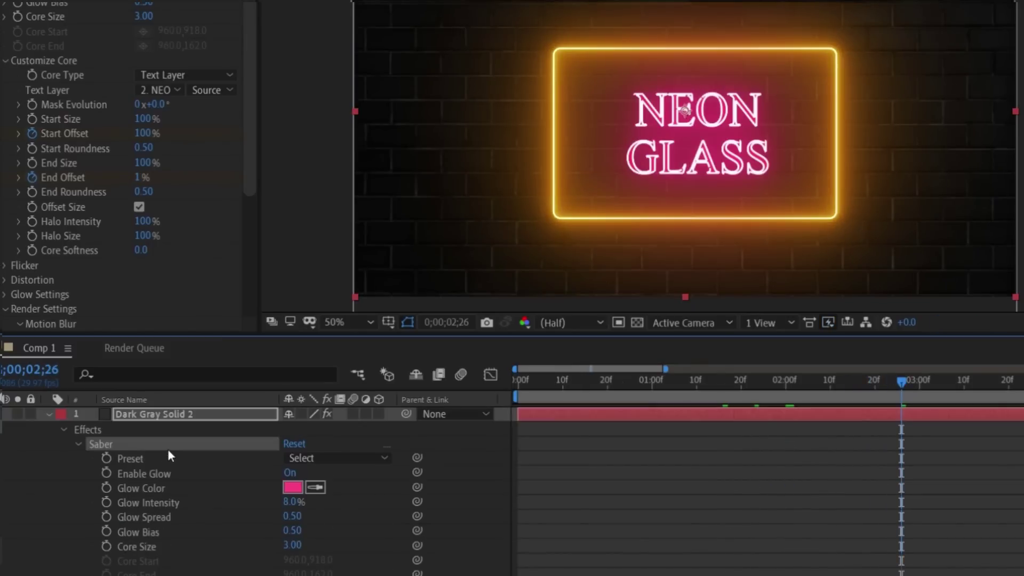
click(50, 414)
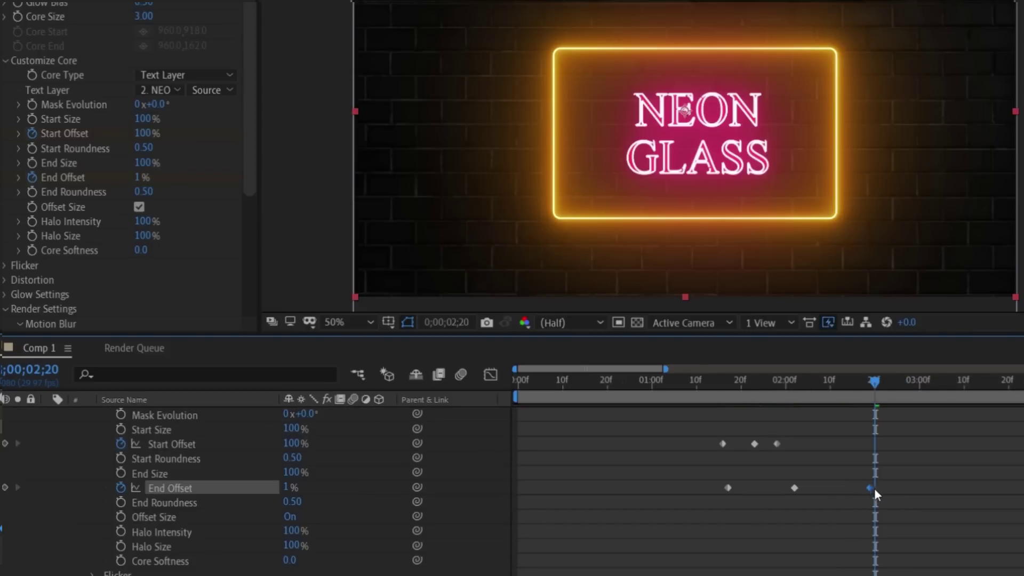
- Move the last End Offset keyframe to about 0;00;02;24 and the 100% Start Offset keyframe from 0;00;01;28 to about 0;00;02;01
drag(875, 489, 891, 490)
drag(869, 388, 782, 370)
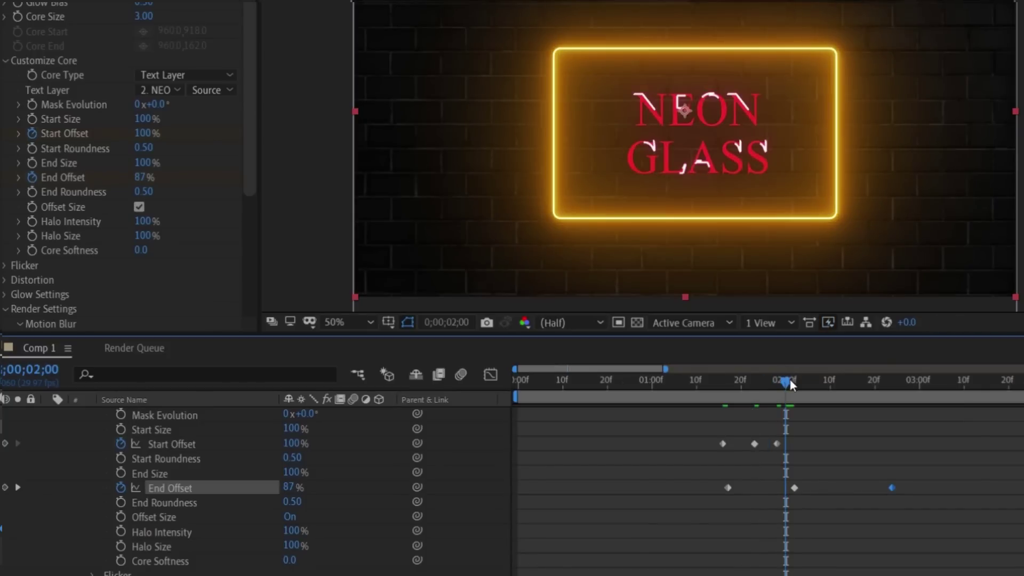
drag(776, 444, 789, 444)
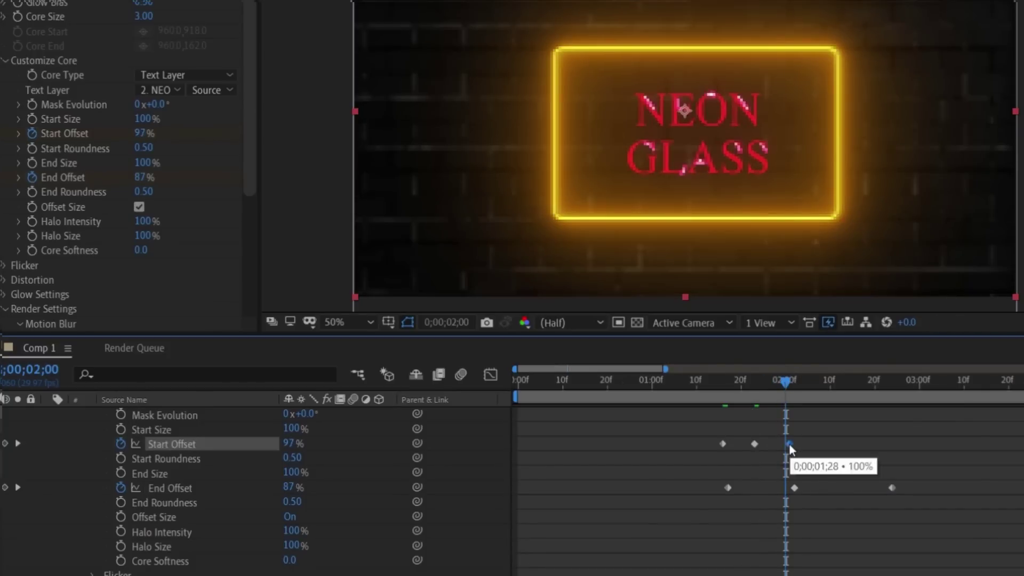
drag(784, 385, 901, 391)
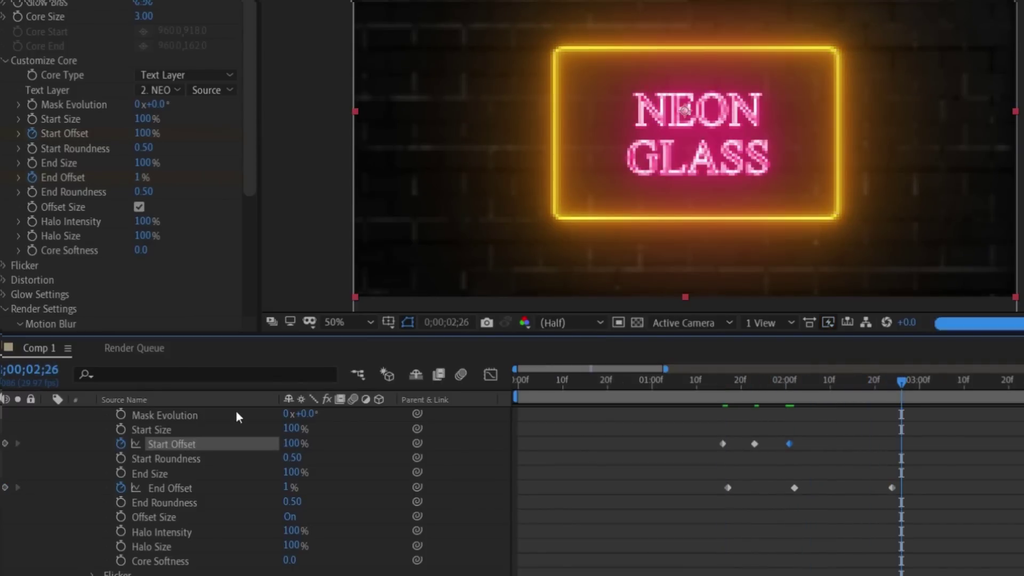
scroll(167, 451, up, 3)
scroll(167, 449, up, 2)
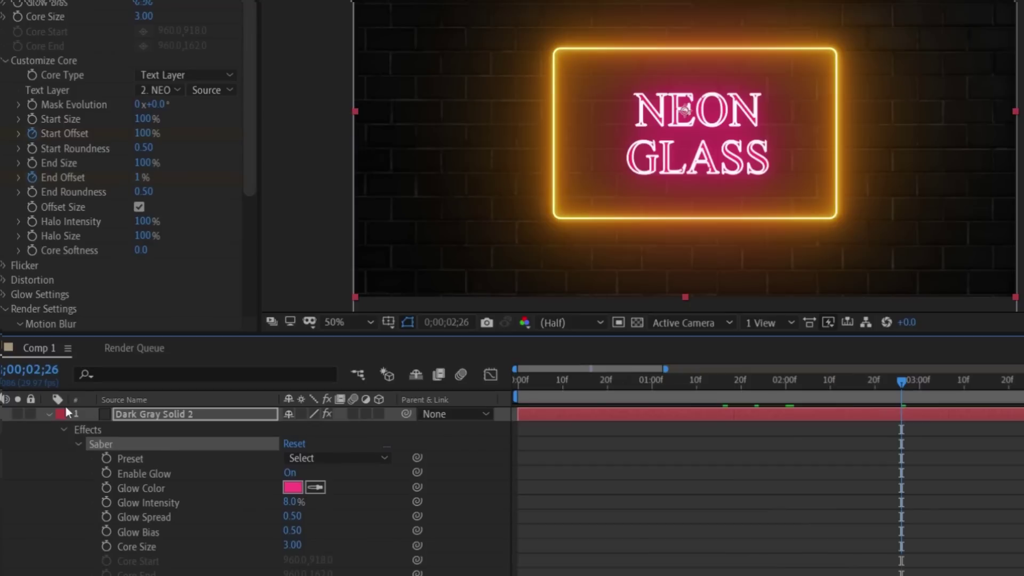
click(50, 414)
- Change the fill color of the NEON GLASS text to near-white F7F5F5
click(745, 384)
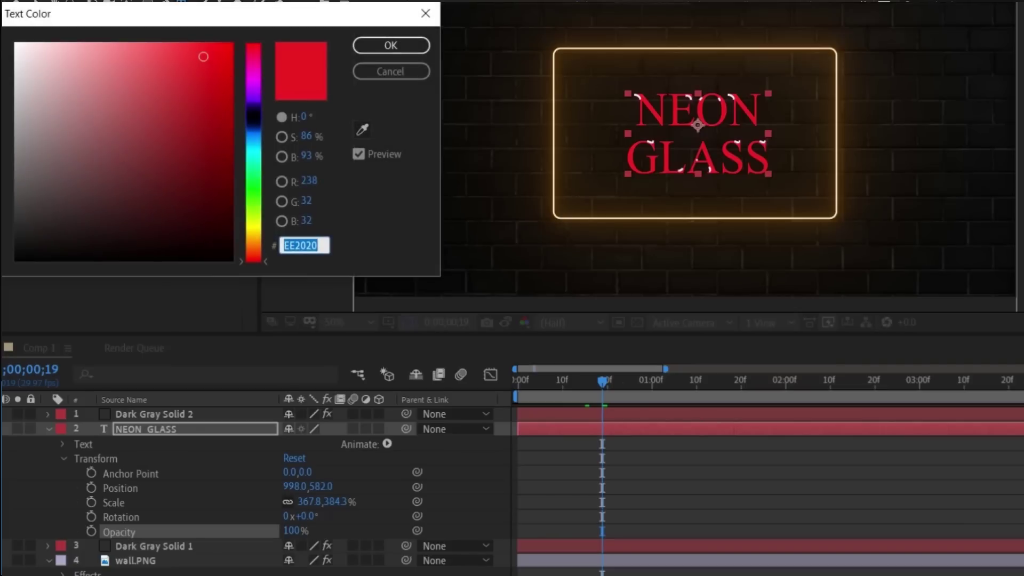
click(15, 48)
click(391, 45)
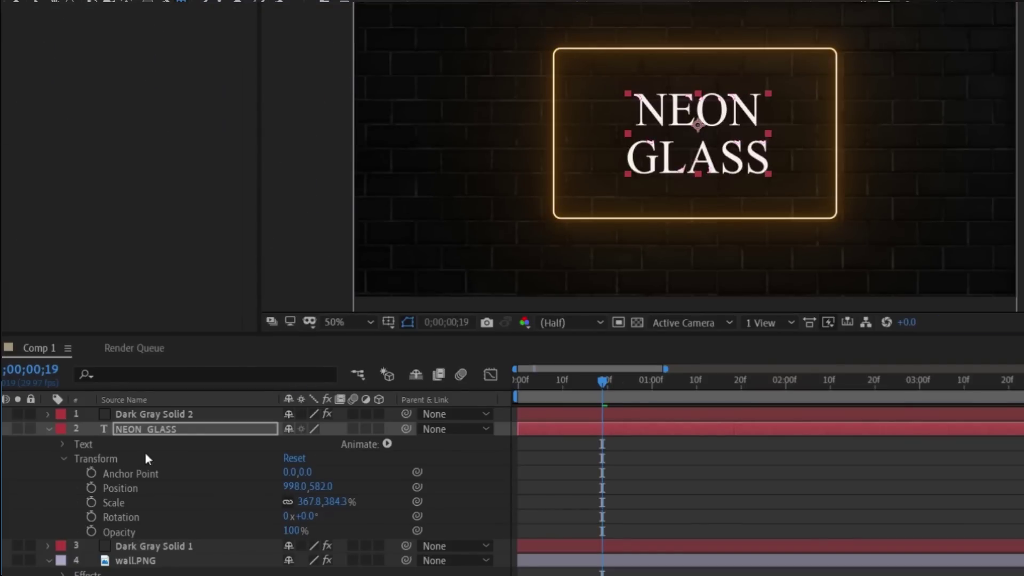
- Try a Core Size of 0.30 for the Saber on Dark Gray Solid 2
click(146, 418)
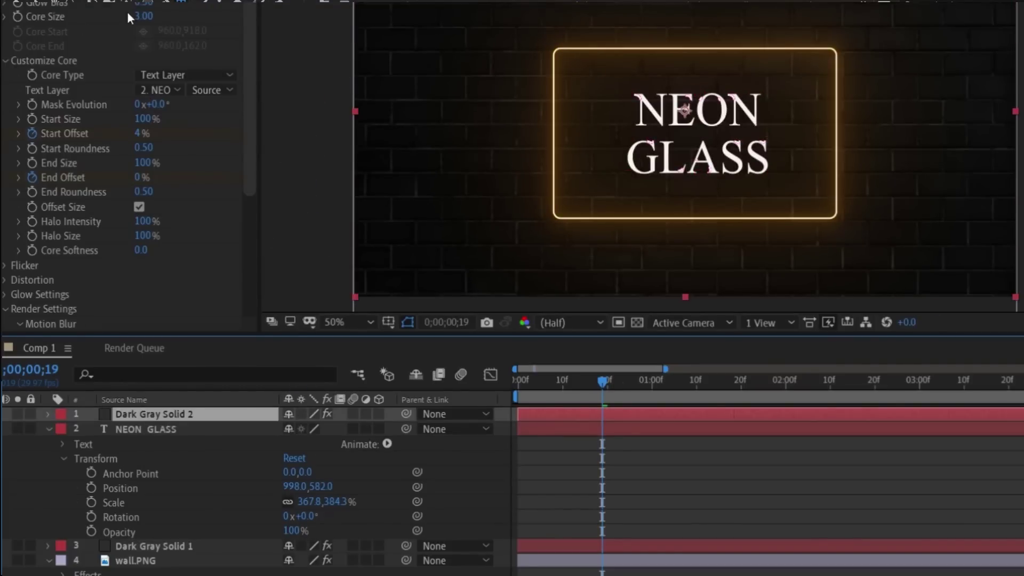
drag(140, 16, 127, 16)
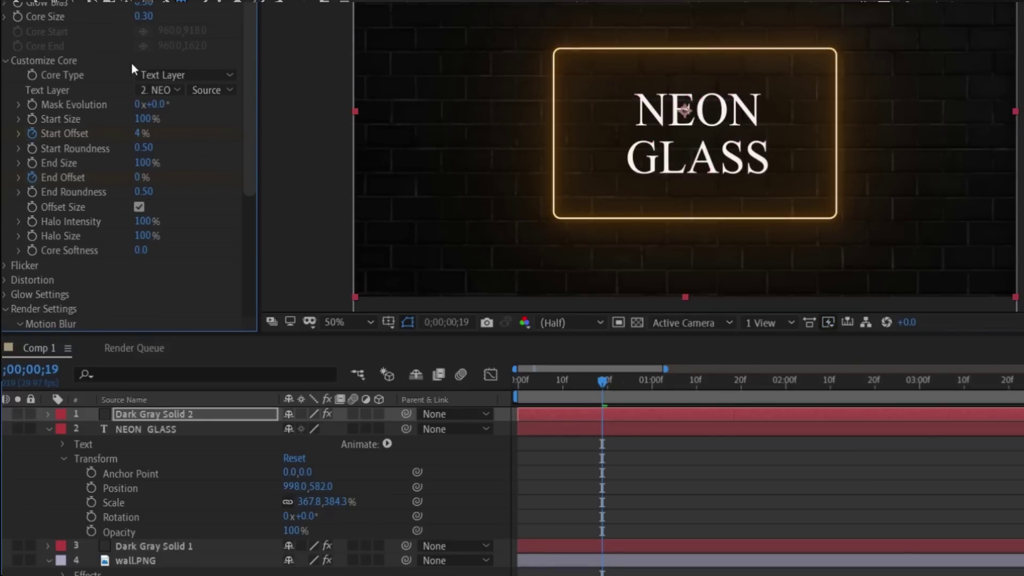
key(ctrl+z)
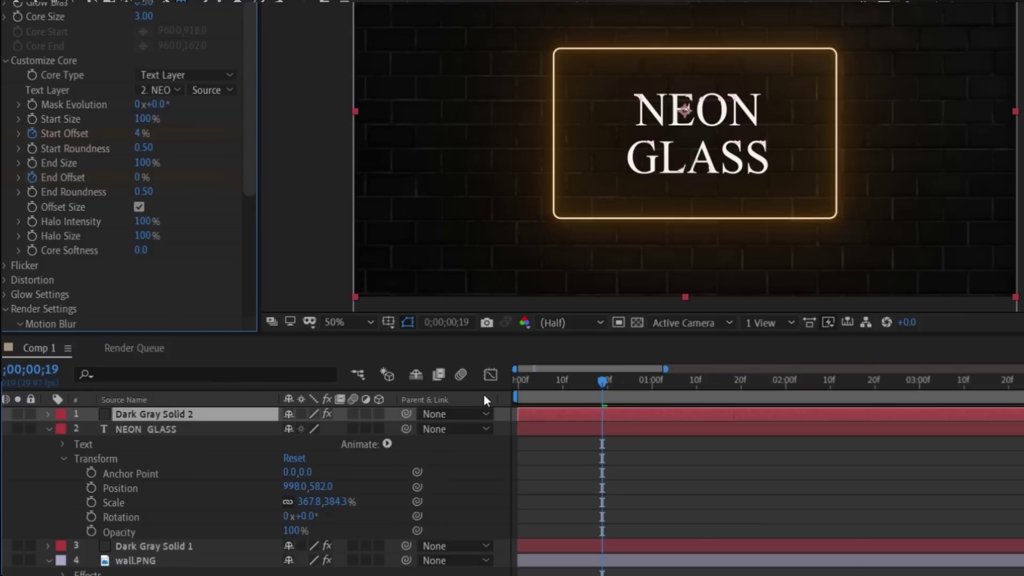
- Animate the NEON GLASS text layer's Opacity from 24% at 0;00;00;19 to 100% at 0;00;01;12
drag(292, 530, 224, 535)
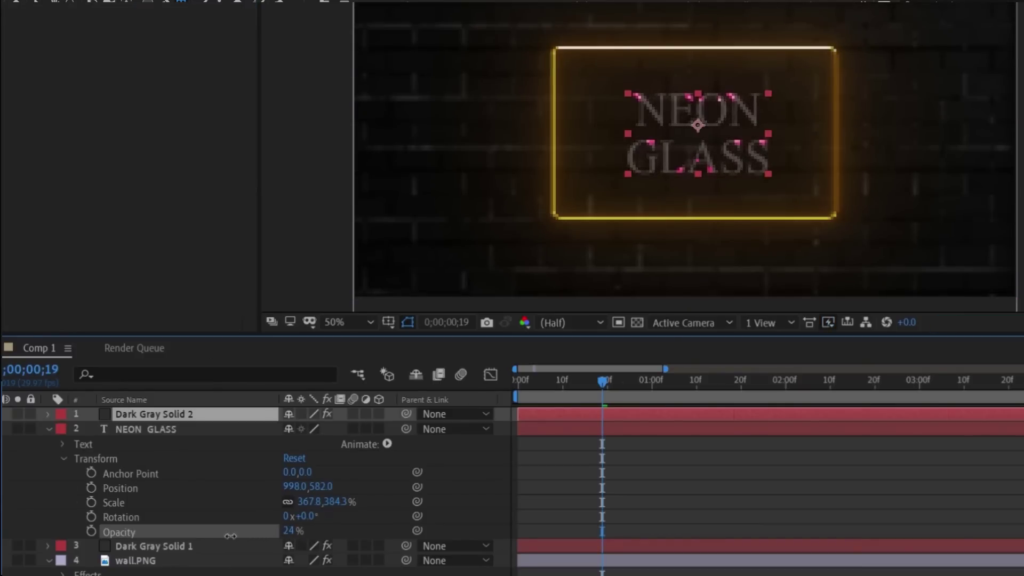
click(149, 429)
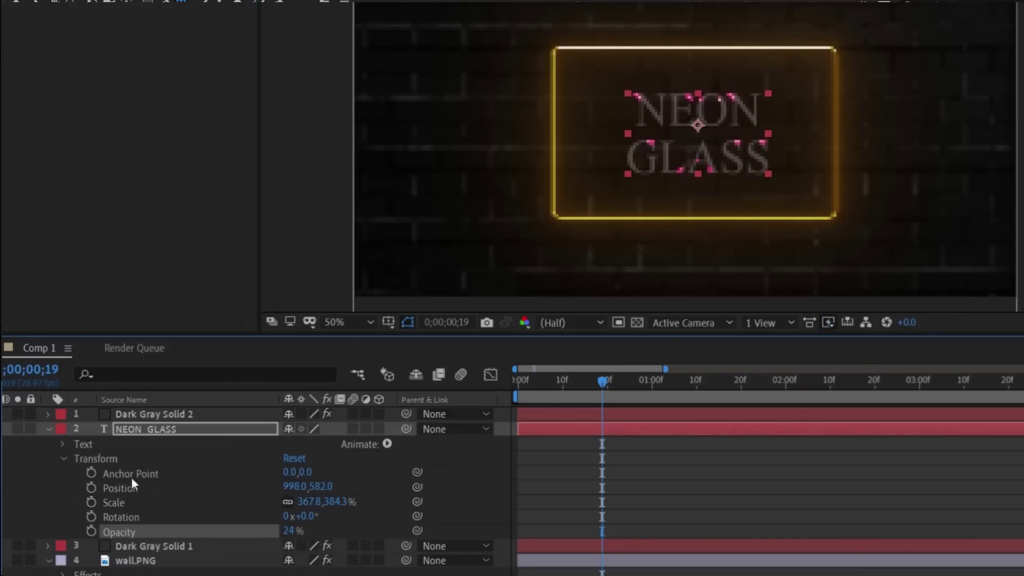
click(91, 531)
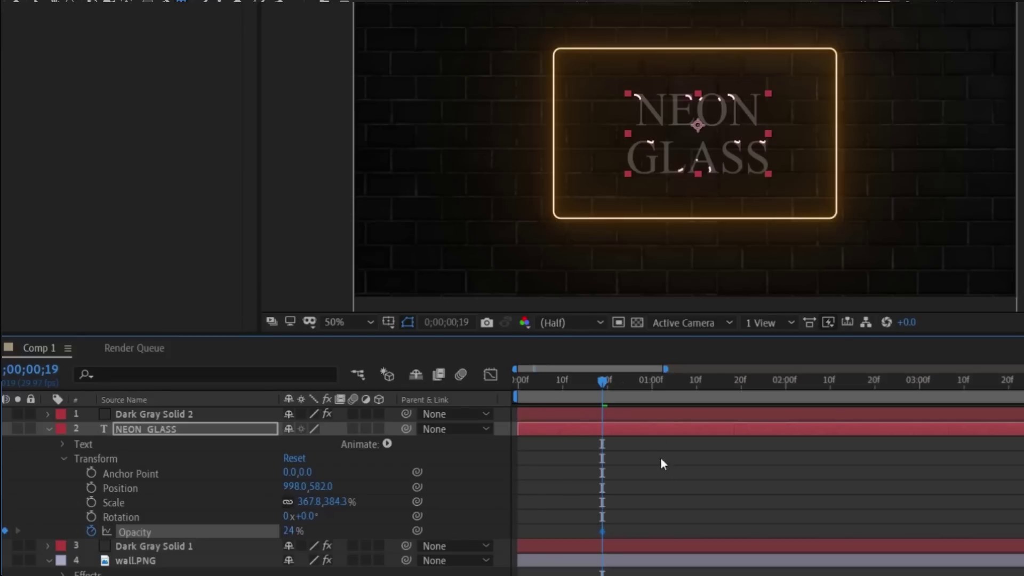
click(755, 381)
click(707, 392)
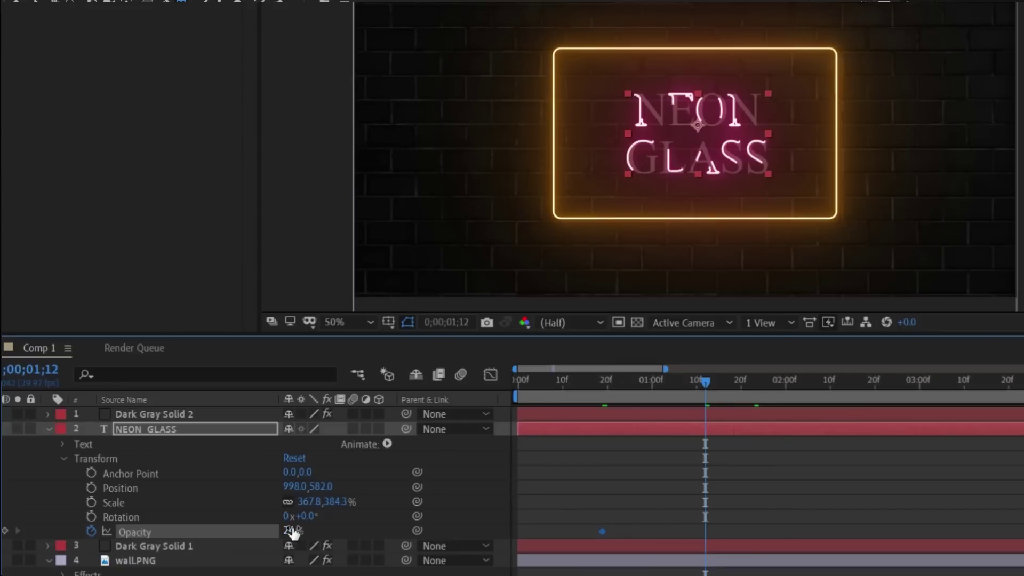
drag(291, 531, 411, 530)
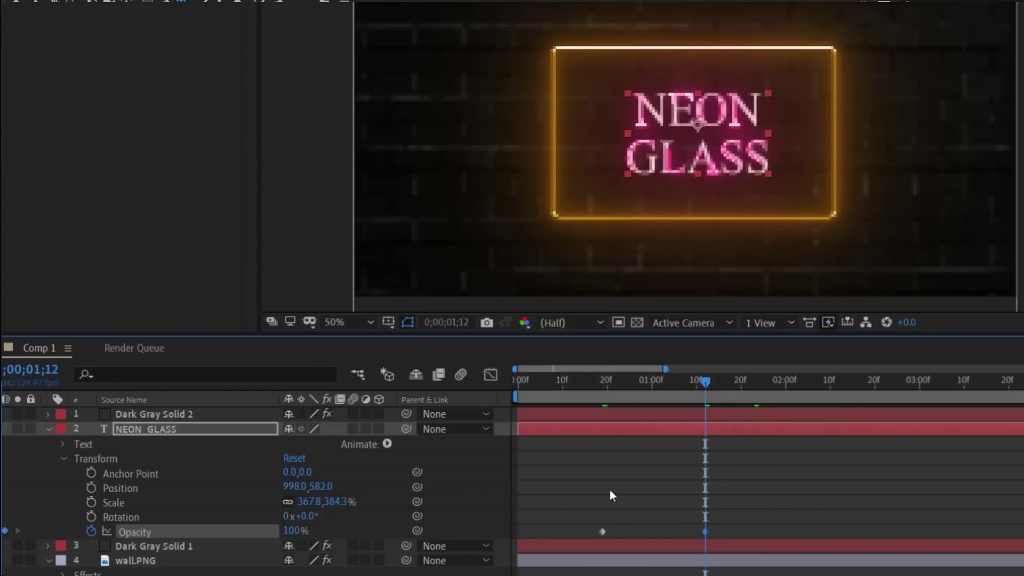
drag(712, 386, 651, 392)
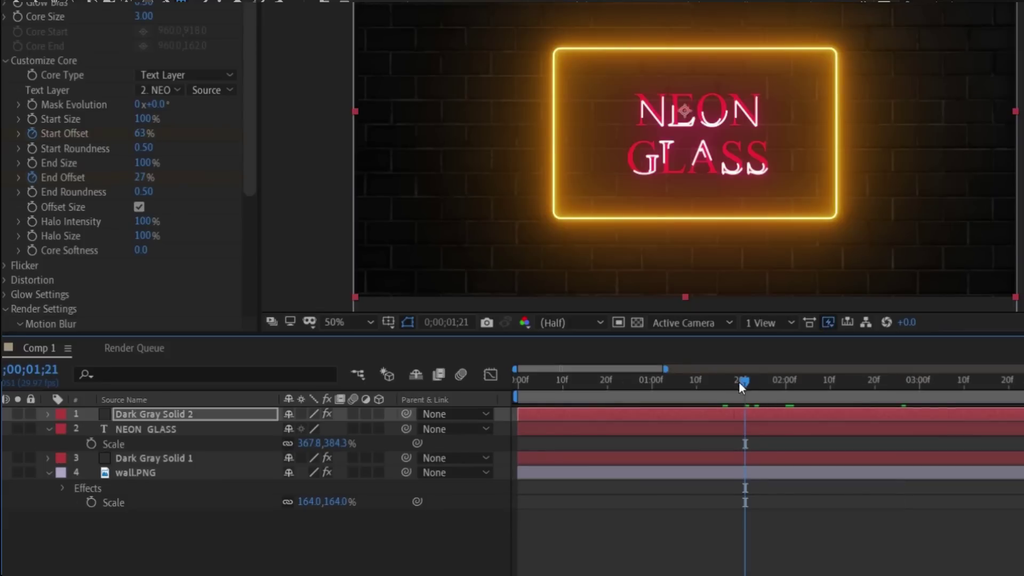
- Split the NEON GLASS text layer at 0;00;01;06
mouse_move(738, 382)
mouse_down()
mouse_move(667, 390)
mouse_move(745, 382)
mouse_up()
drag(753, 376, 806, 367)
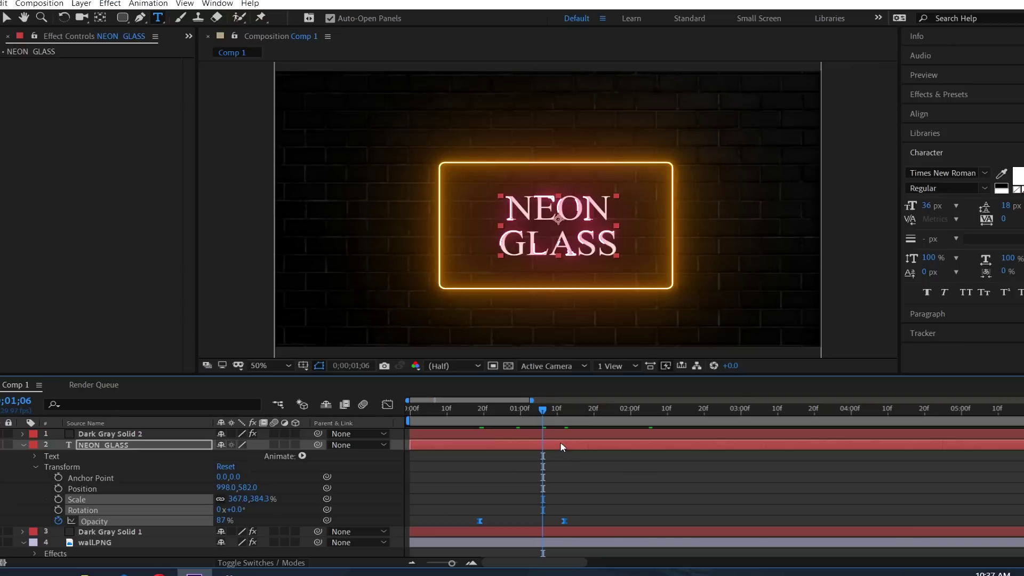
click(563, 446)
key(ctrl+shift+d)
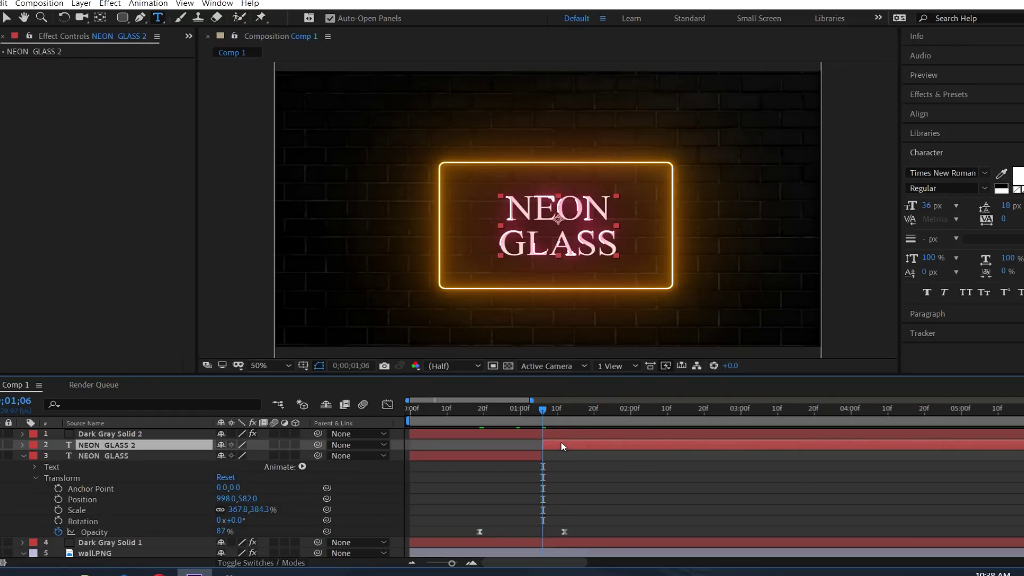
- Change the fill color of the NEON GLASS 2 text to bright red and scrub through the animation to check it
click(1018, 175)
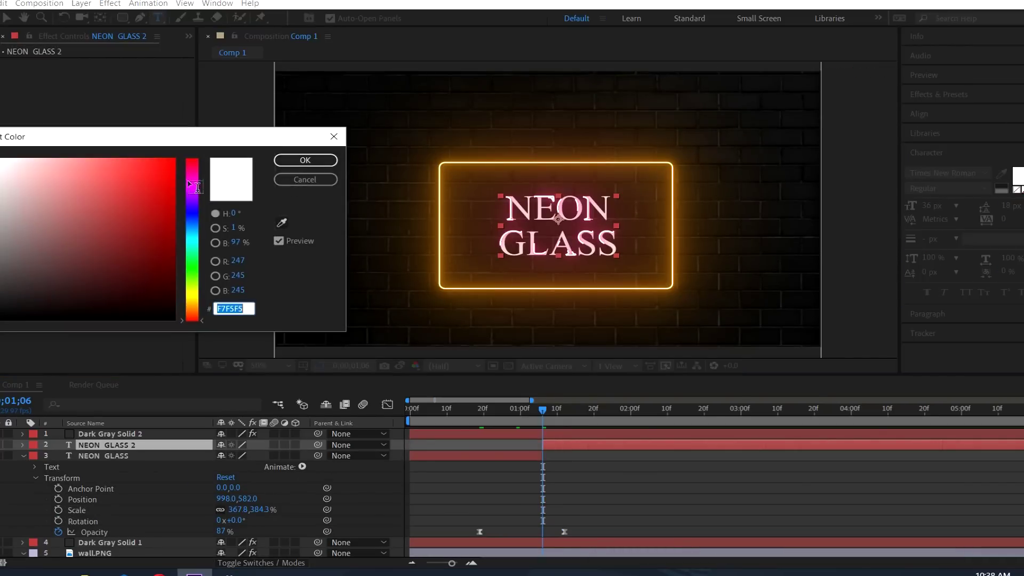
click(153, 162)
click(306, 160)
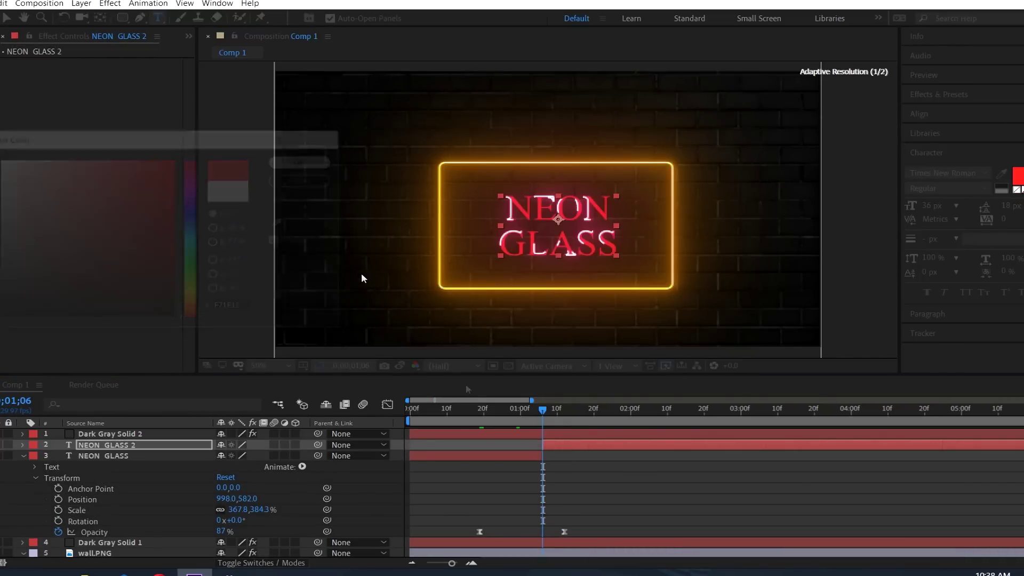
drag(538, 411, 711, 422)
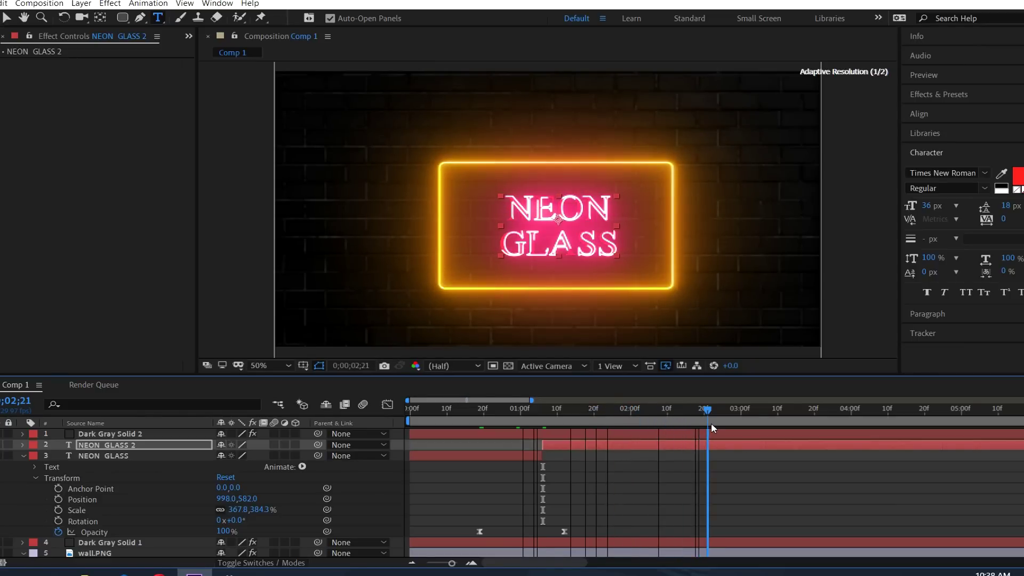
- Collapse the expanded layers and, at 0;00;02;27, draw a curved Pen tool cable from the neon frame's lower right side past the wall's bottom edge
click(23, 455)
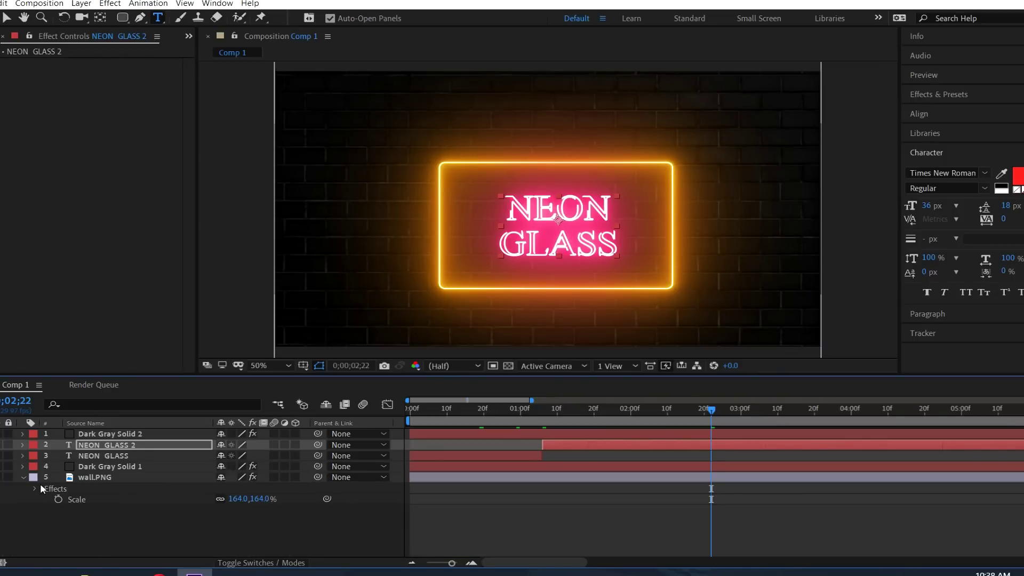
click(68, 538)
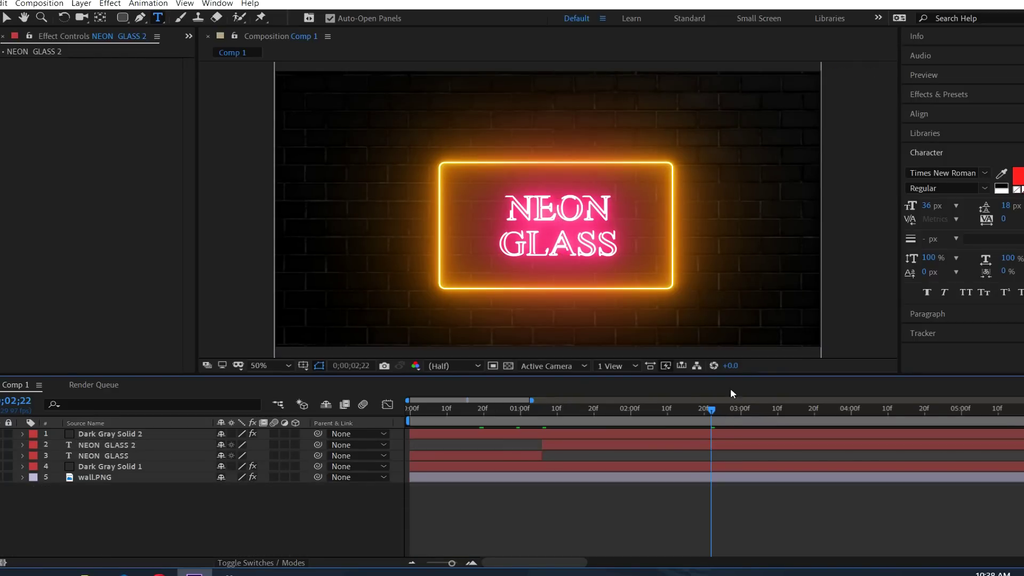
drag(714, 411, 730, 408)
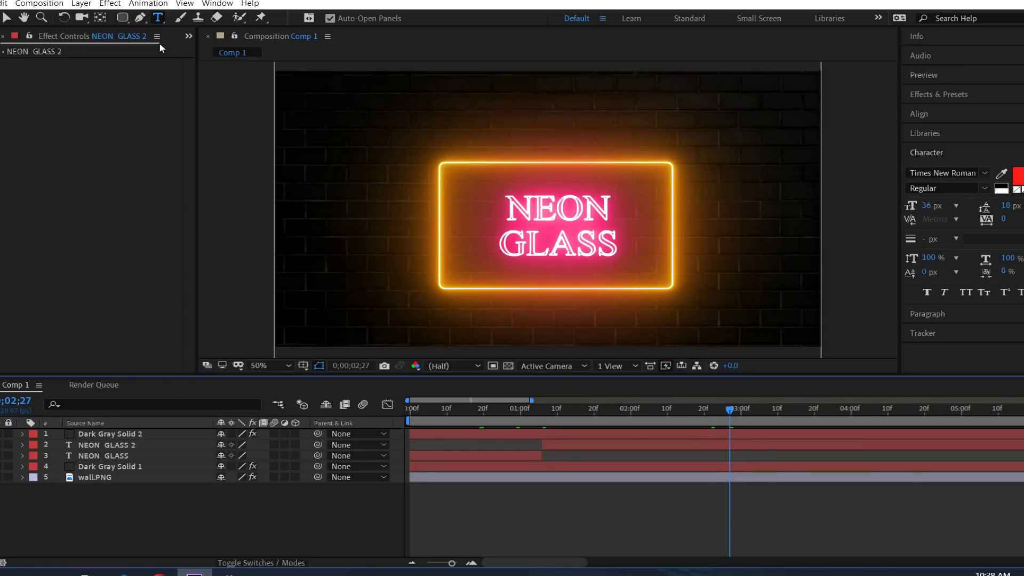
key(g)
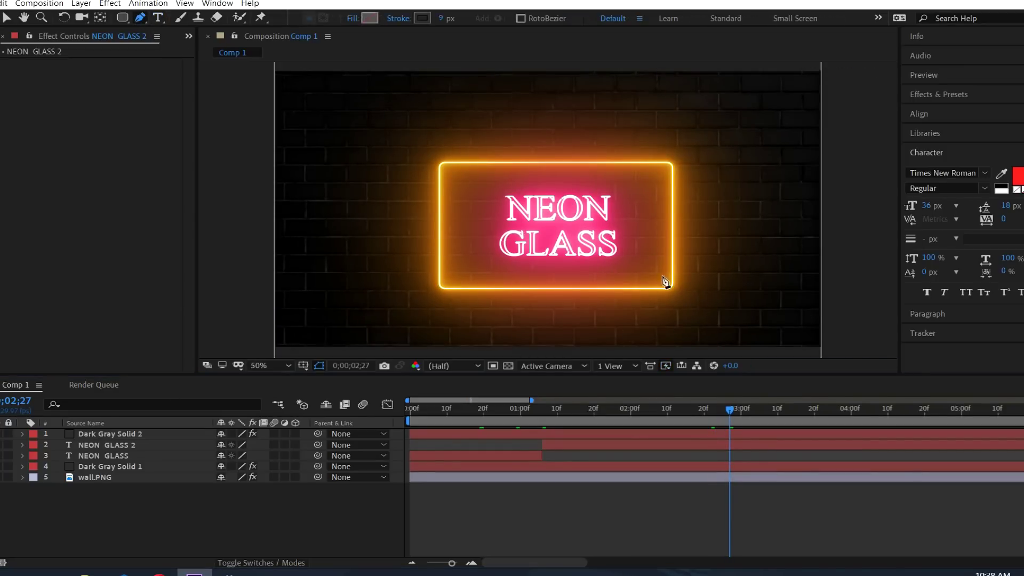
click(673, 269)
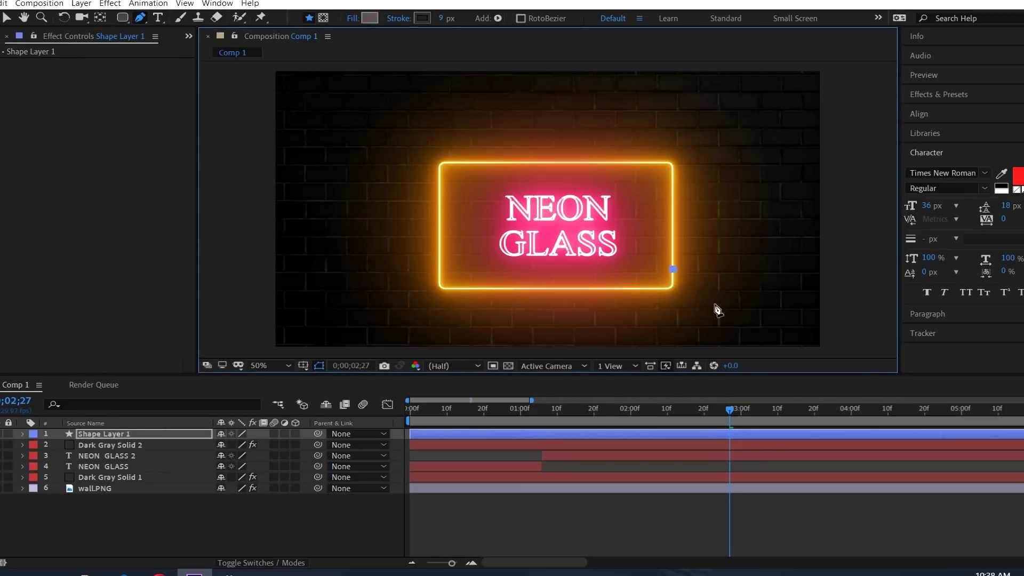
drag(703, 287, 741, 335)
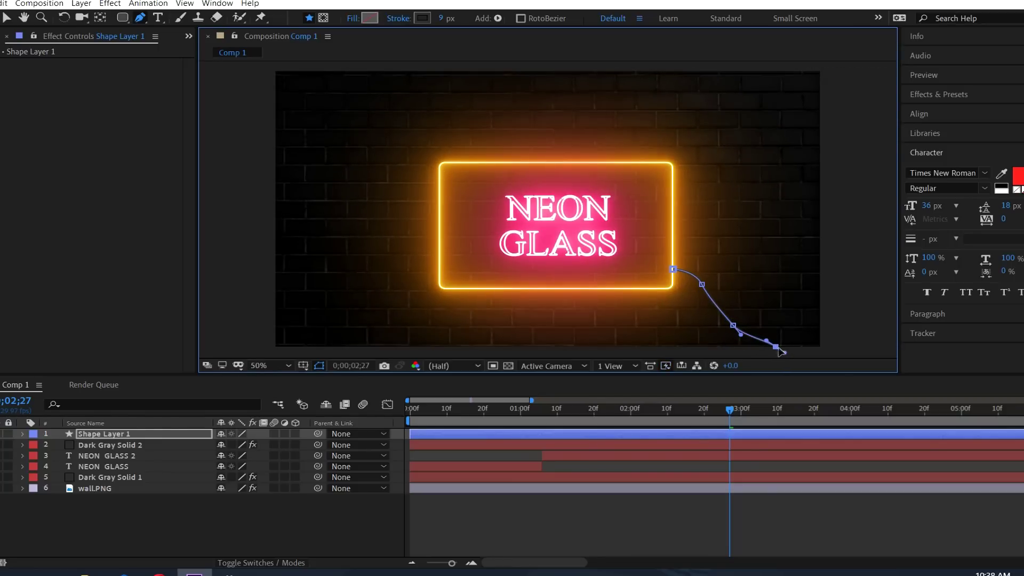
drag(777, 353, 778, 357)
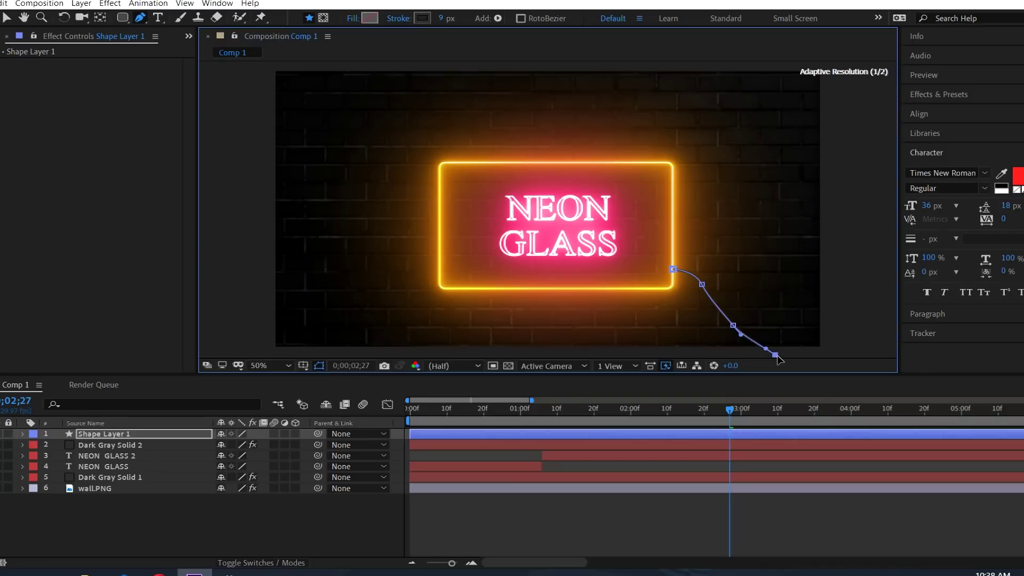
click(269, 548)
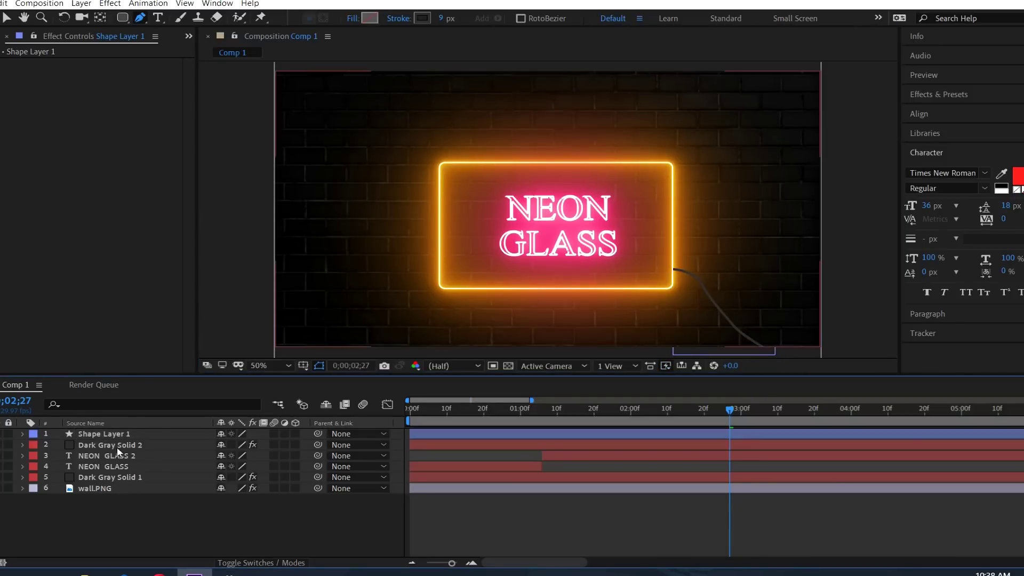
- Set the stroke color of the cable on Shape Layer 1 to near-black 121212
click(107, 434)
click(422, 19)
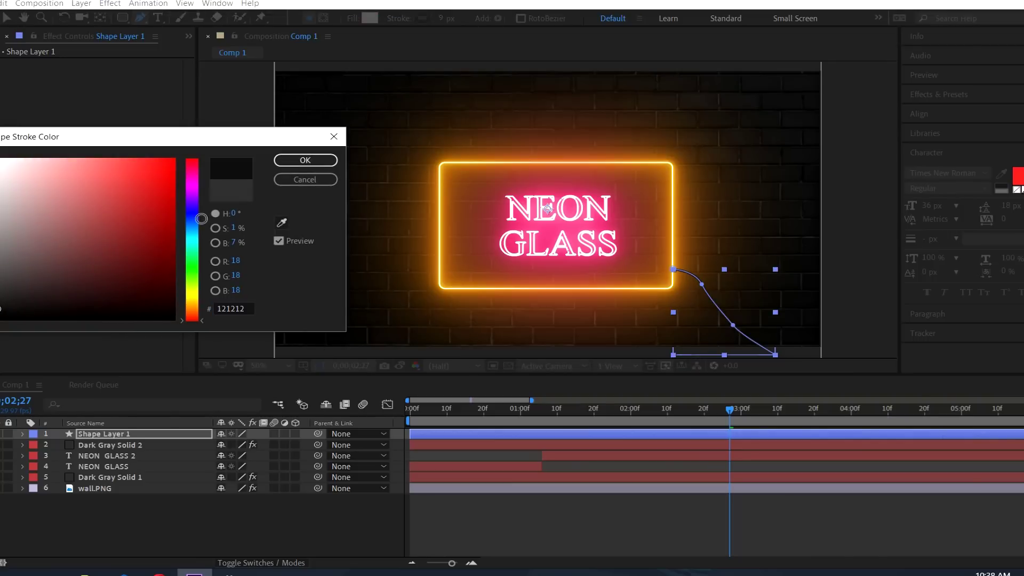
click(305, 160)
- Duplicate Shape Layer 1 and shift the copy's starting point slightly above the original cable's end at the neon frame
key(period)
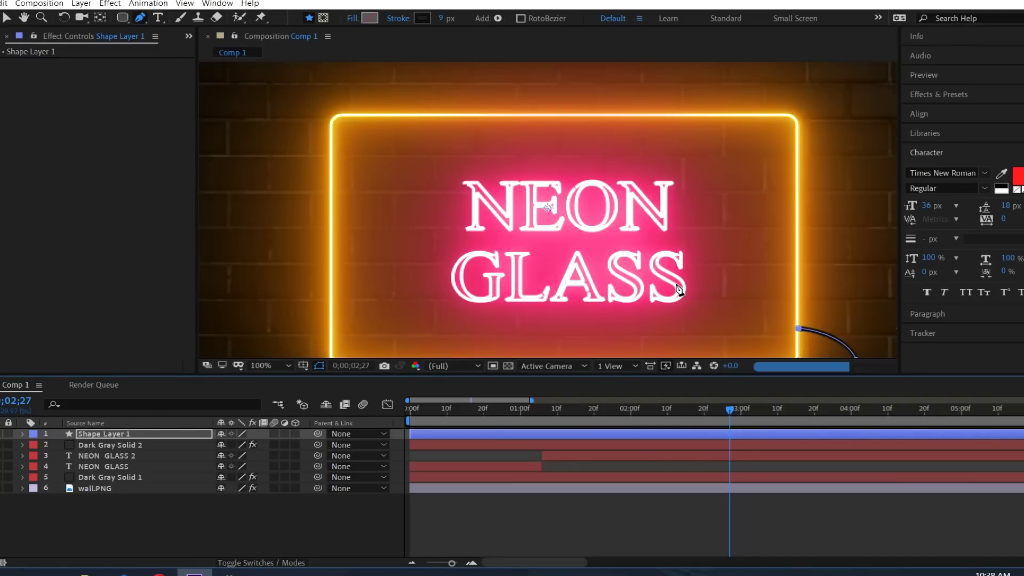
key(h)
drag(692, 289, 413, 137)
click(97, 437)
key(g)
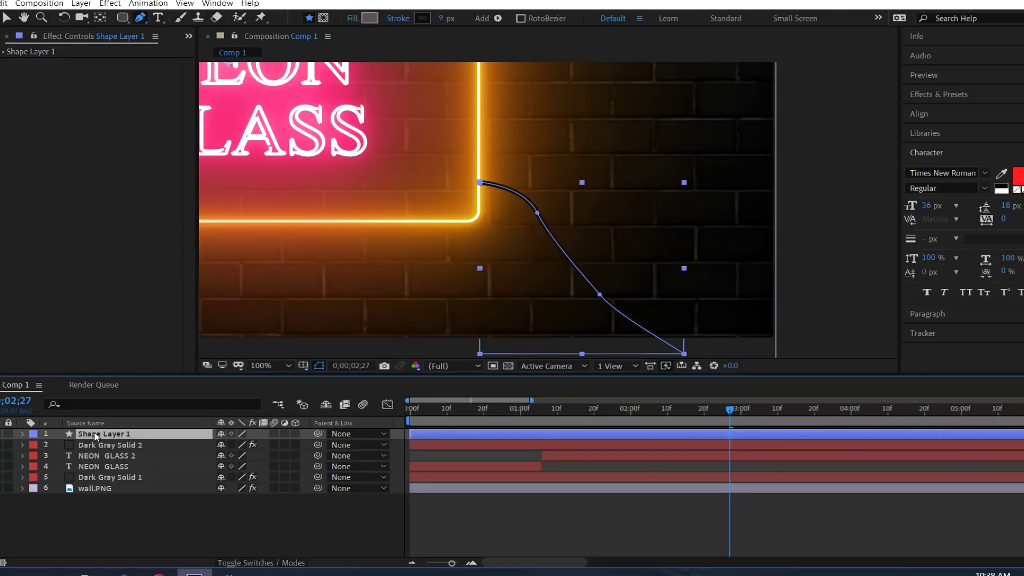
key(ctrl+d)
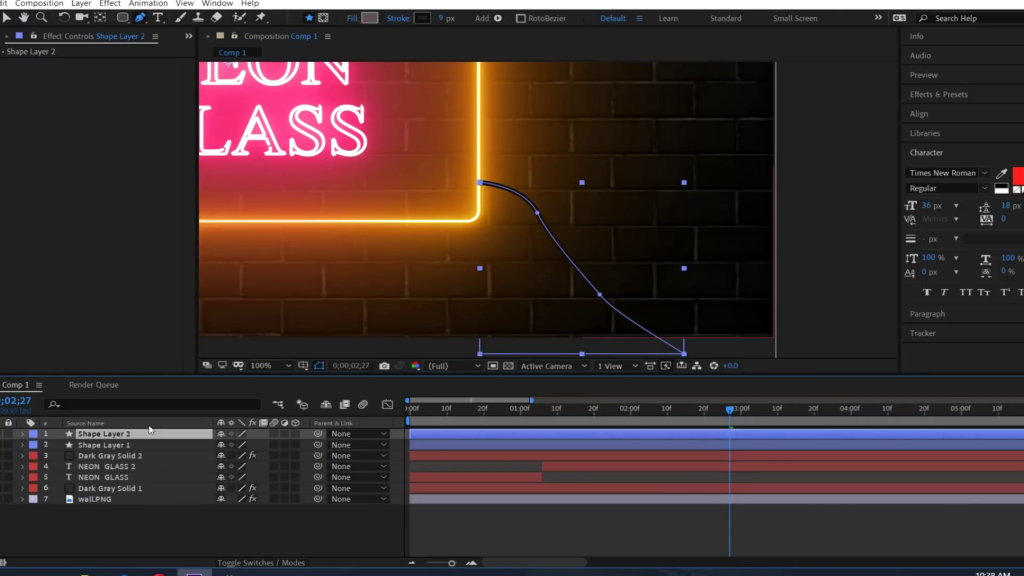
drag(480, 182, 483, 178)
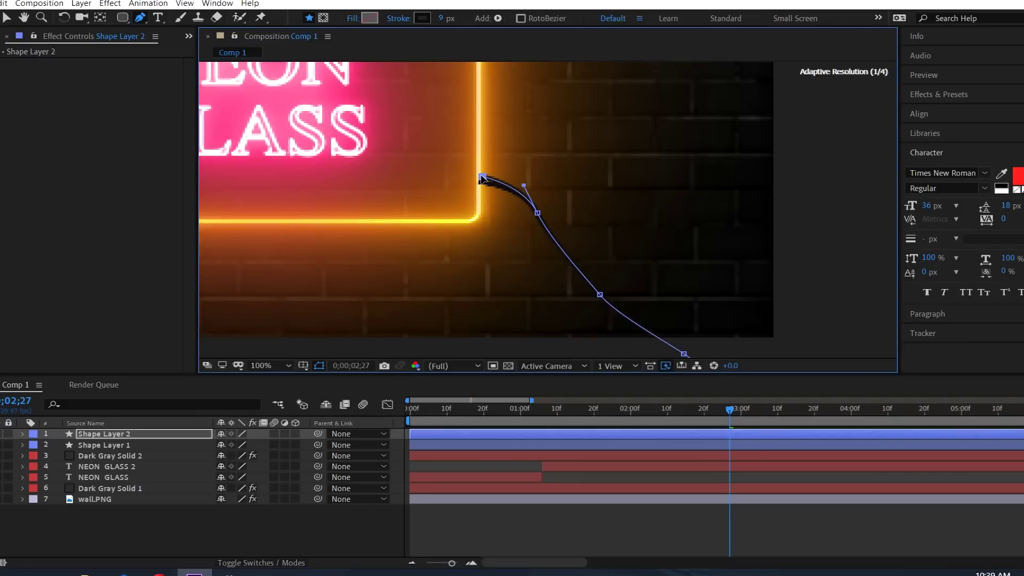
- Give Shape Layer 2 a slightly lighter gray stroke and reposition its two lower path points along the cable
click(418, 20)
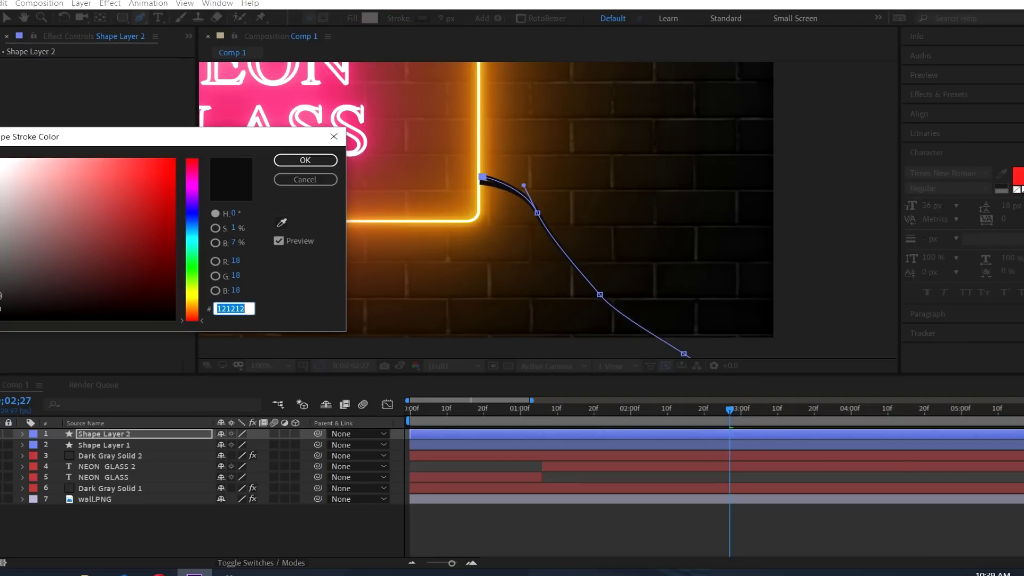
click(305, 160)
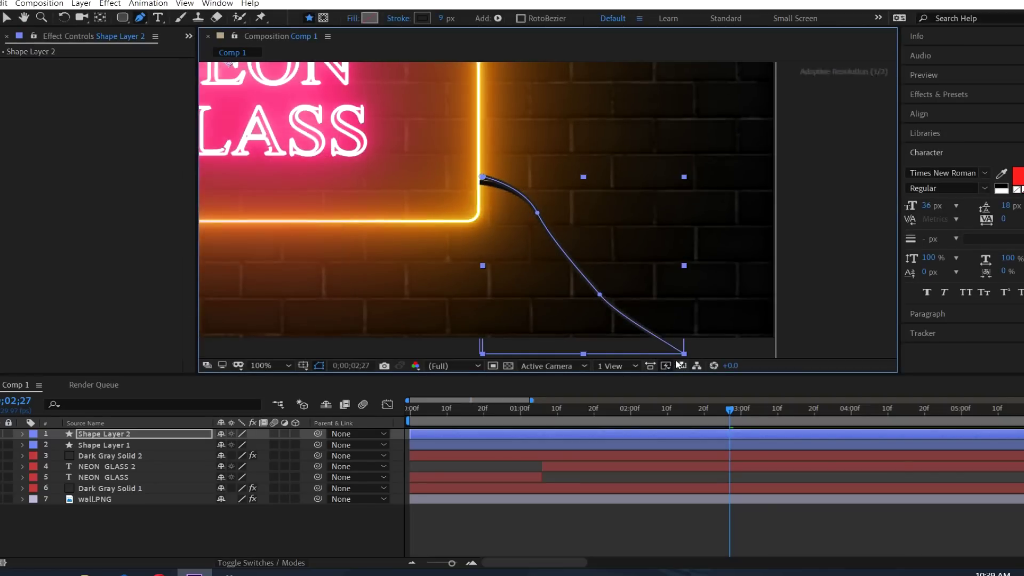
drag(684, 354, 656, 342)
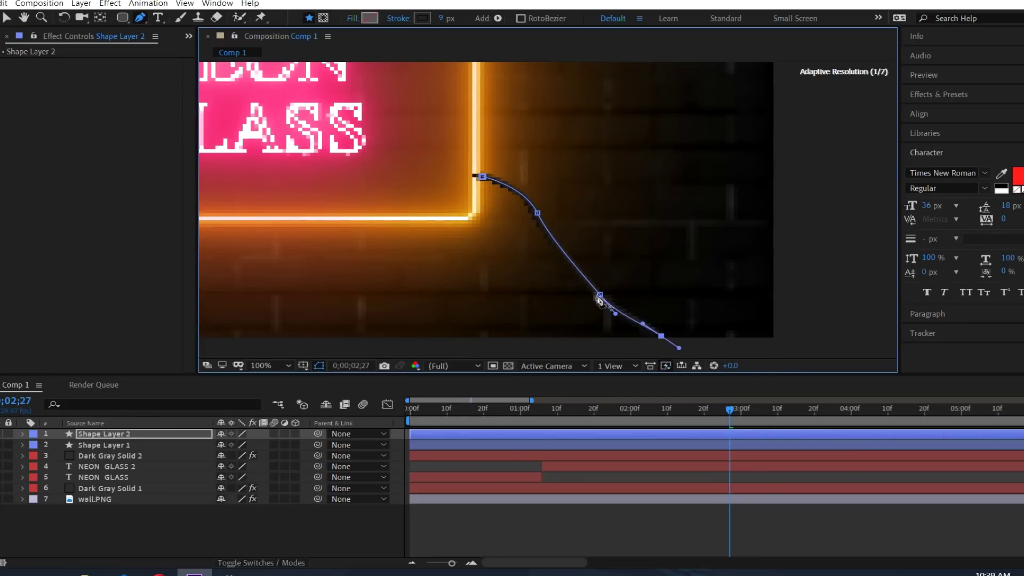
drag(600, 296, 606, 294)
click(215, 527)
- Move Shape Layer 2 beneath Shape Layer 1 and nudge its starting point closer to the original cable's end
drag(113, 436, 113, 452)
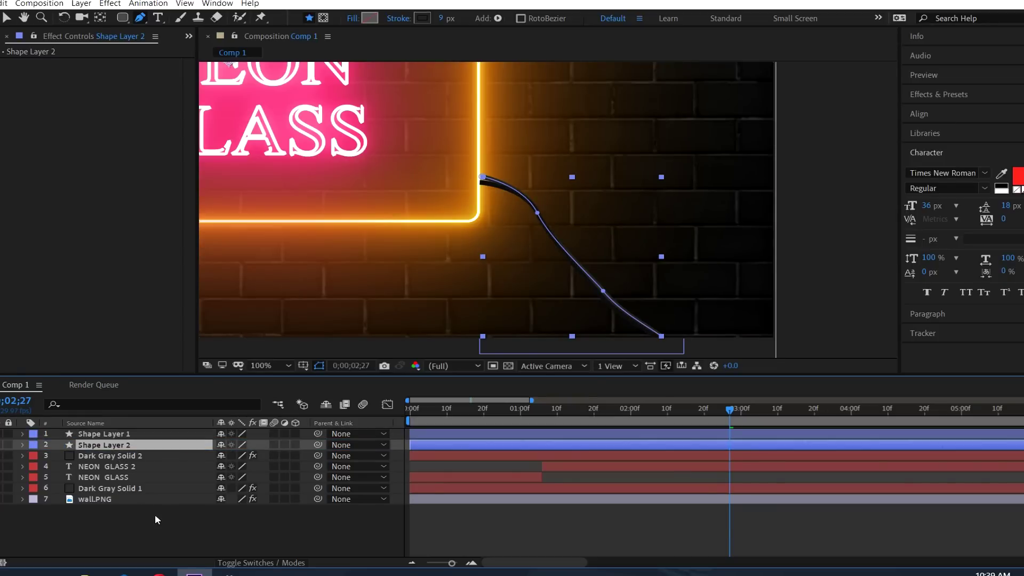
click(206, 536)
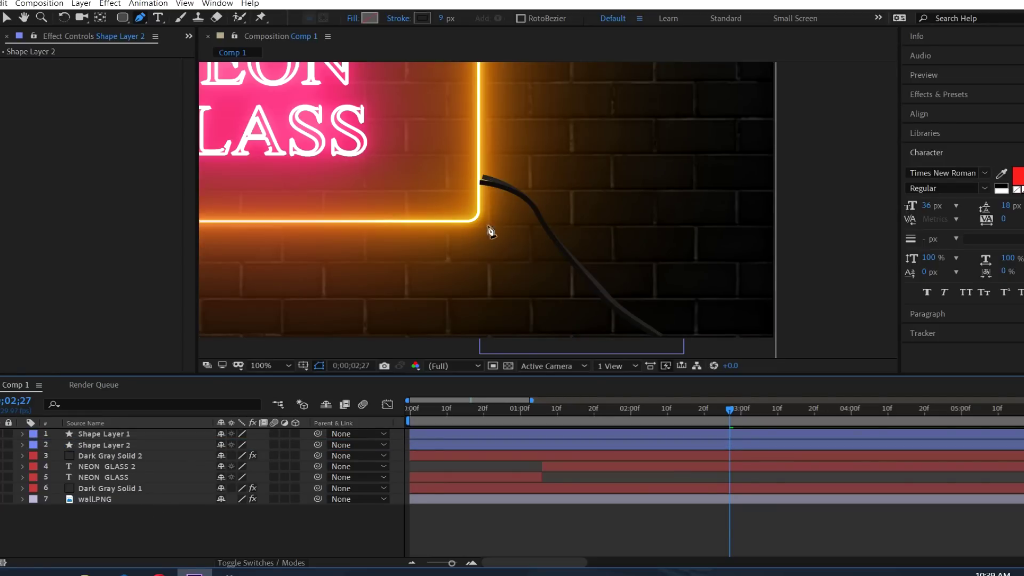
click(107, 446)
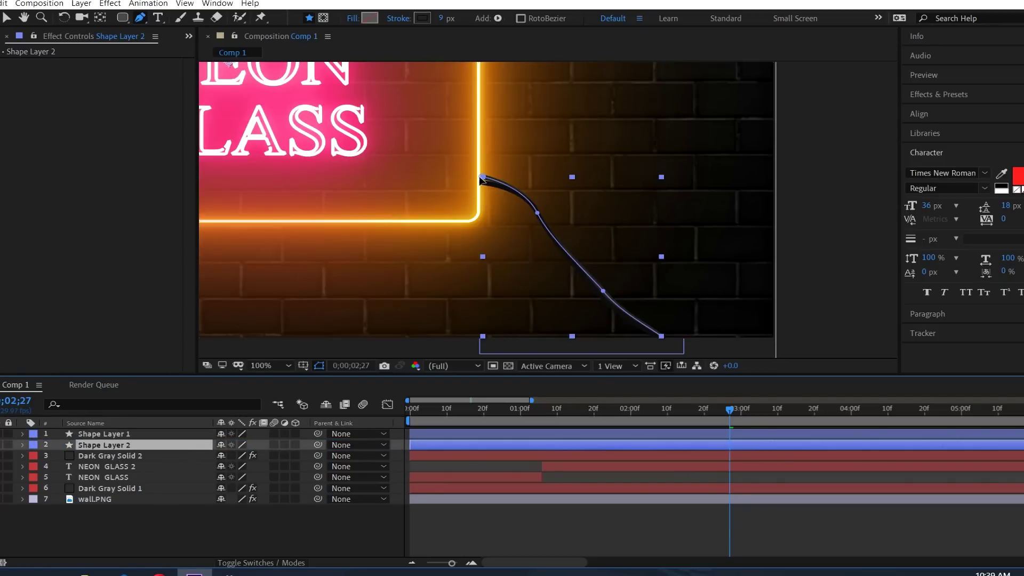
click(482, 179)
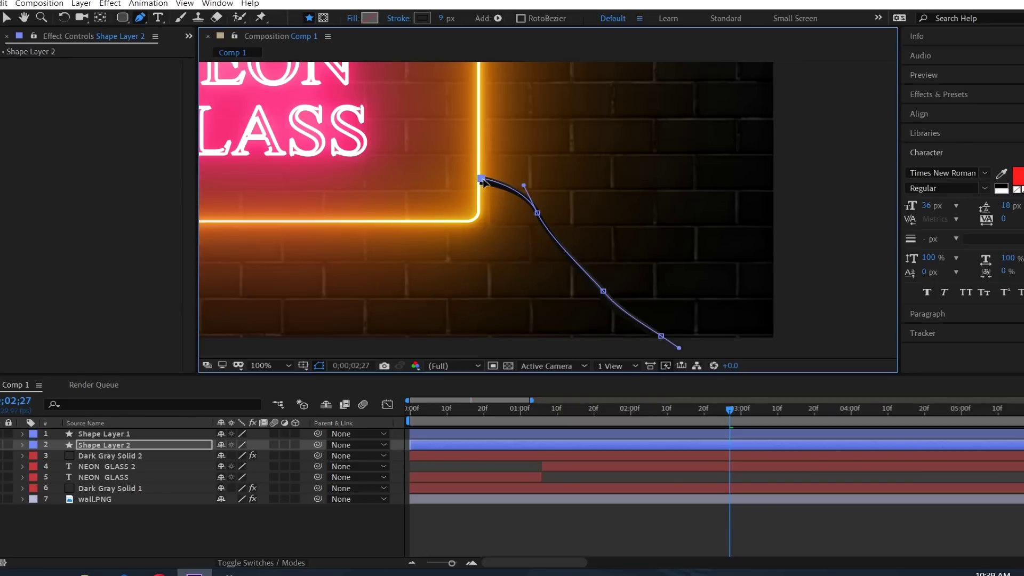
click(195, 520)
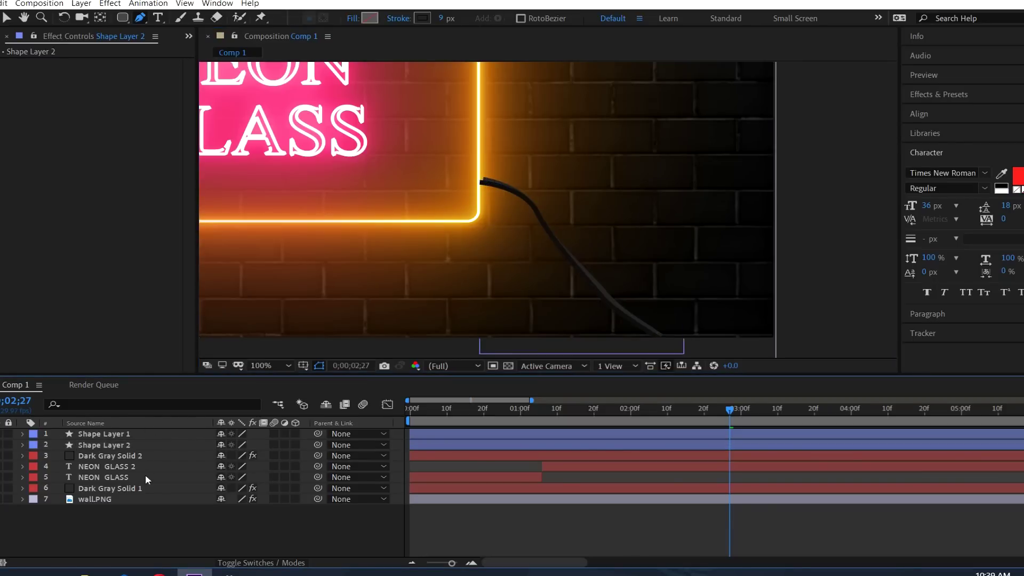
- Align Shape Layer 2's starting point flush with the neon frame's edge, working at 200% magnification
key(period)
click(104, 445)
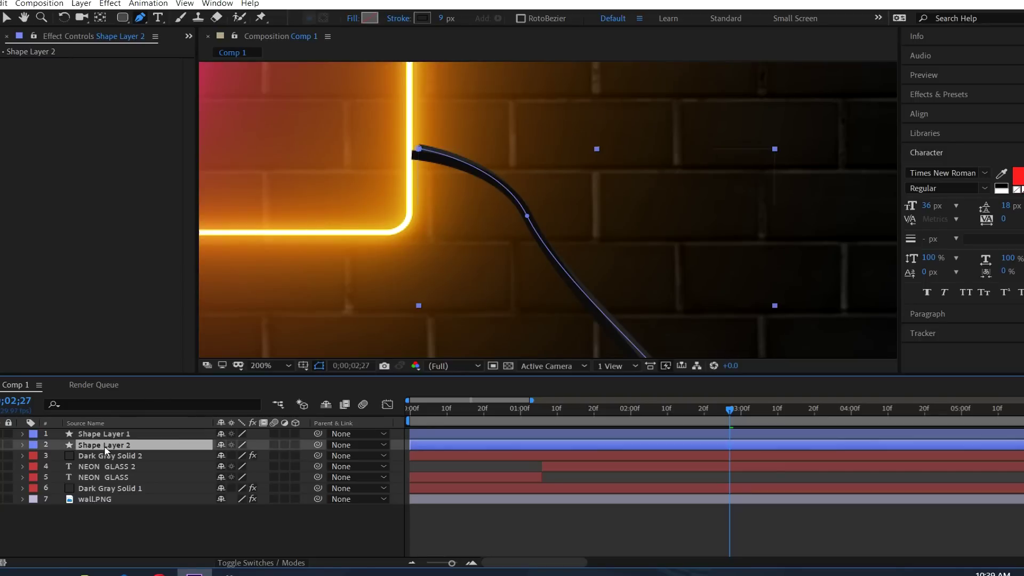
click(419, 151)
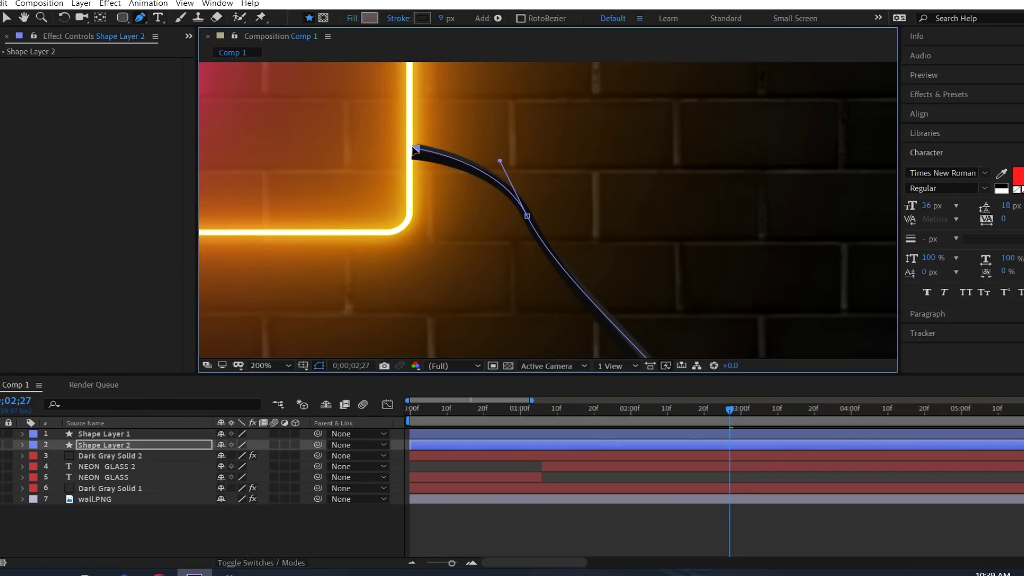
click(214, 531)
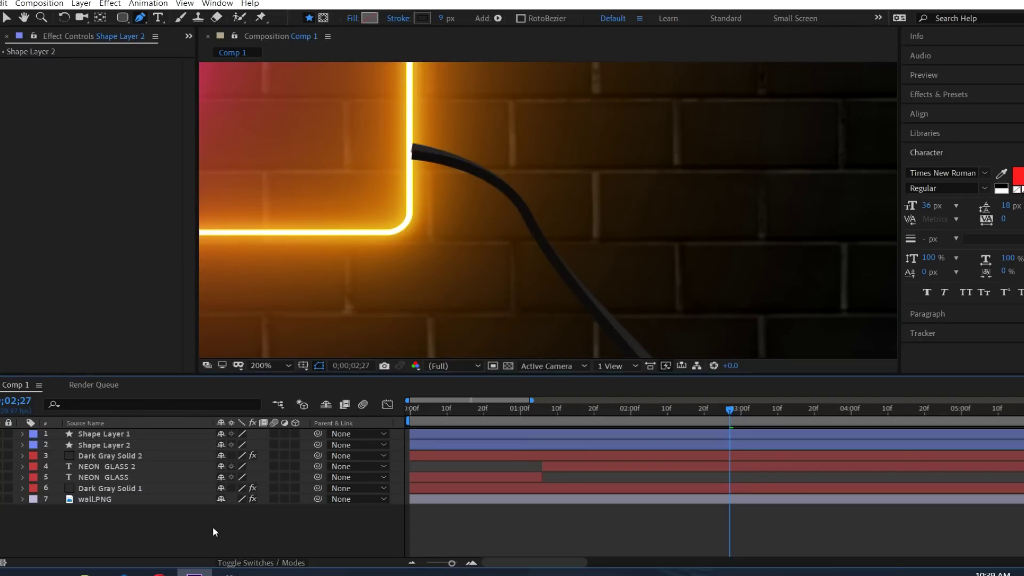
- Fine-tune the lower middle path point of Shape Layer 2 so its highlight follows the cable
key(comma)
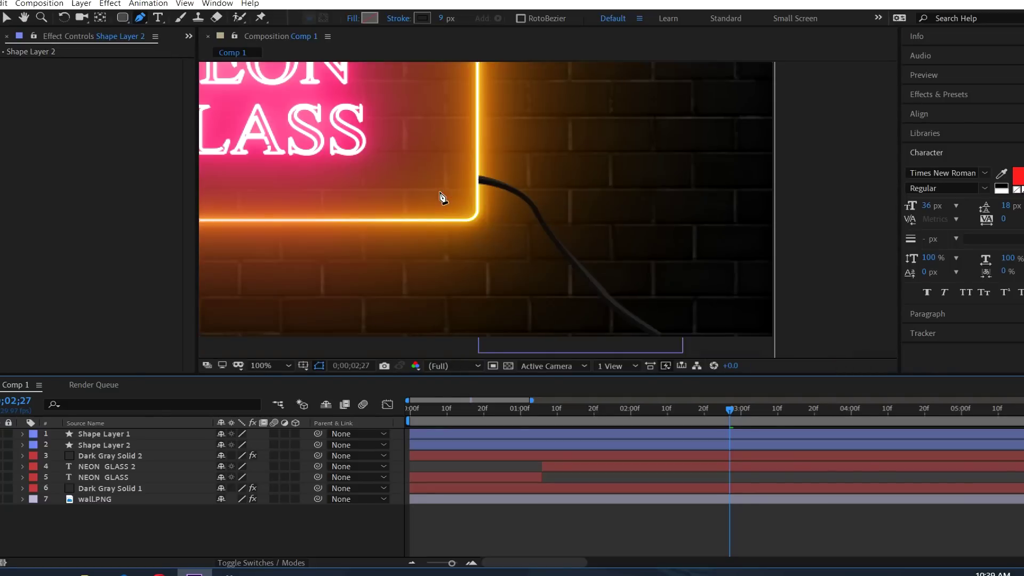
click(115, 446)
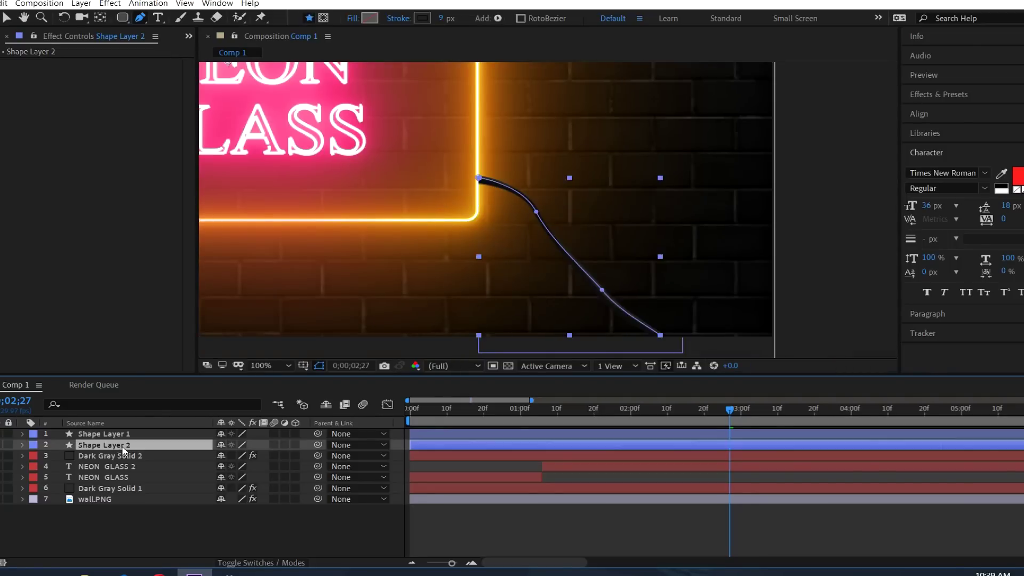
click(601, 292)
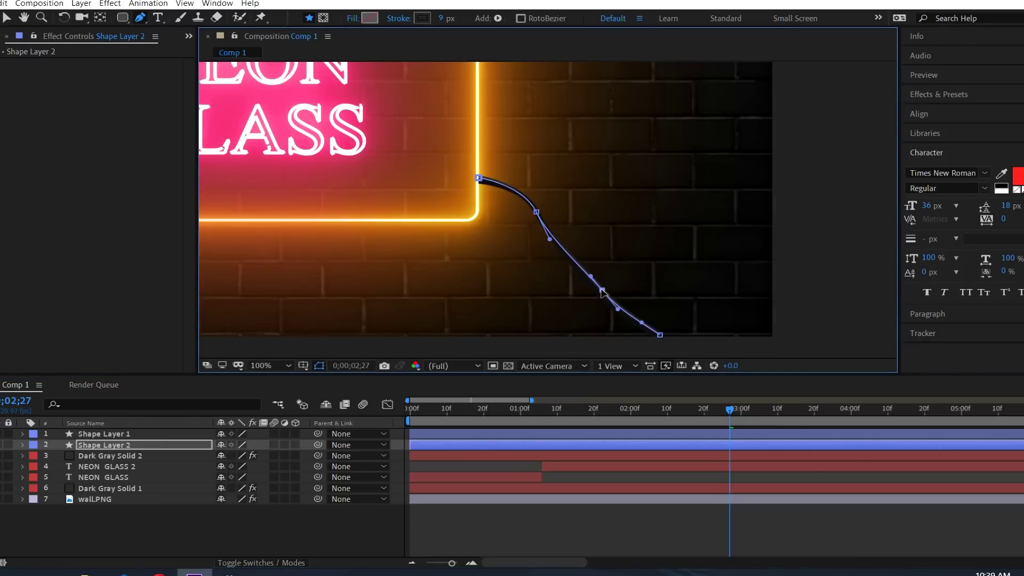
click(378, 536)
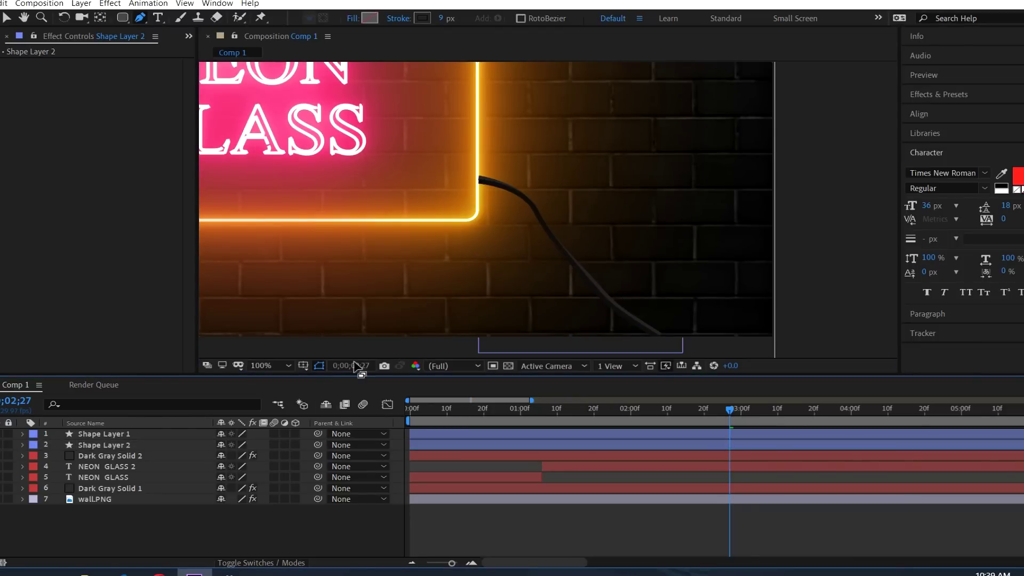
- Review the whole neon sign composition by scrubbing the animation from its beginning
scroll(428, 257, down, 4)
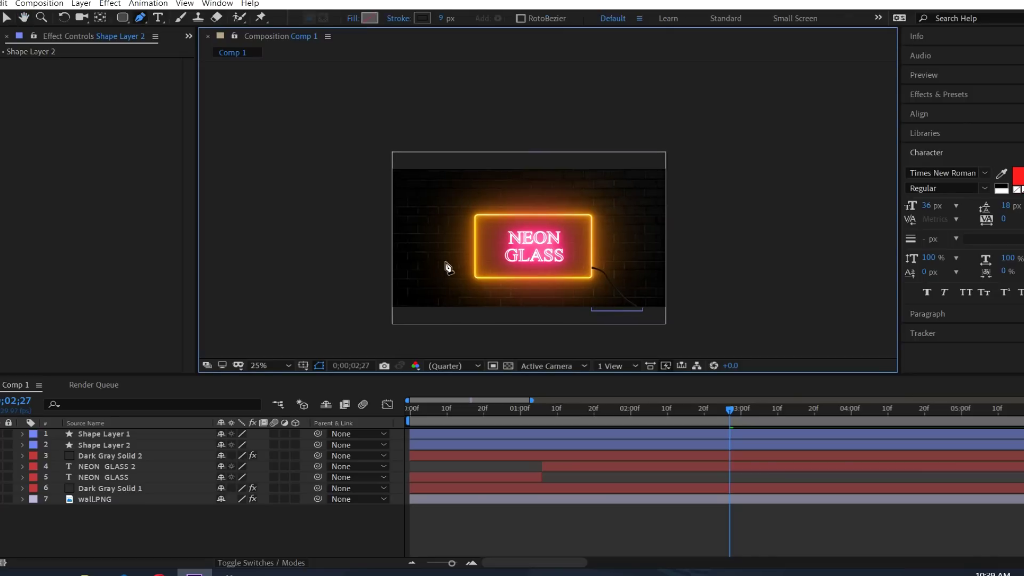
scroll(447, 268, up, 2)
drag(383, 254, 373, 194)
click(414, 411)
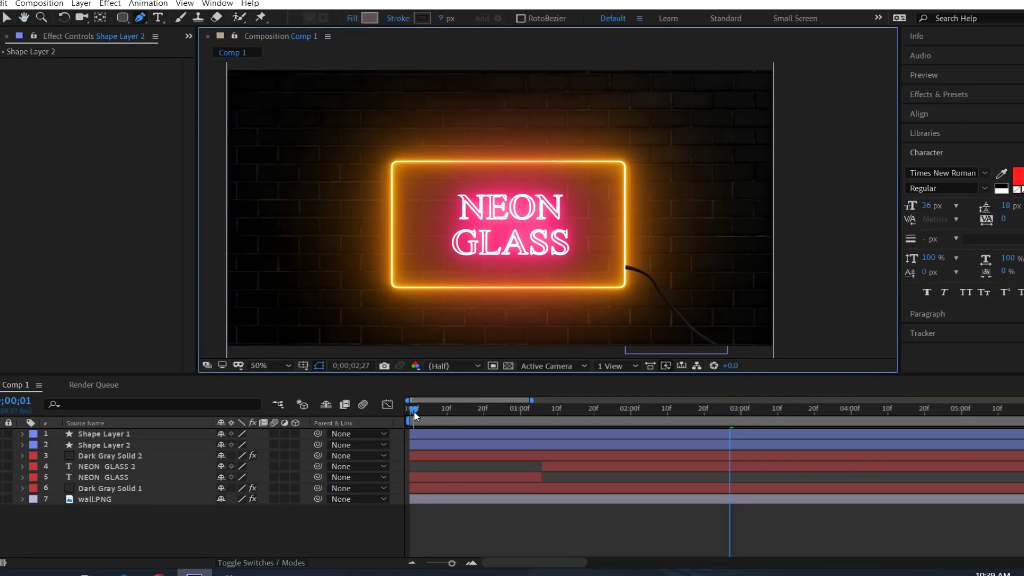
drag(414, 411, 494, 411)
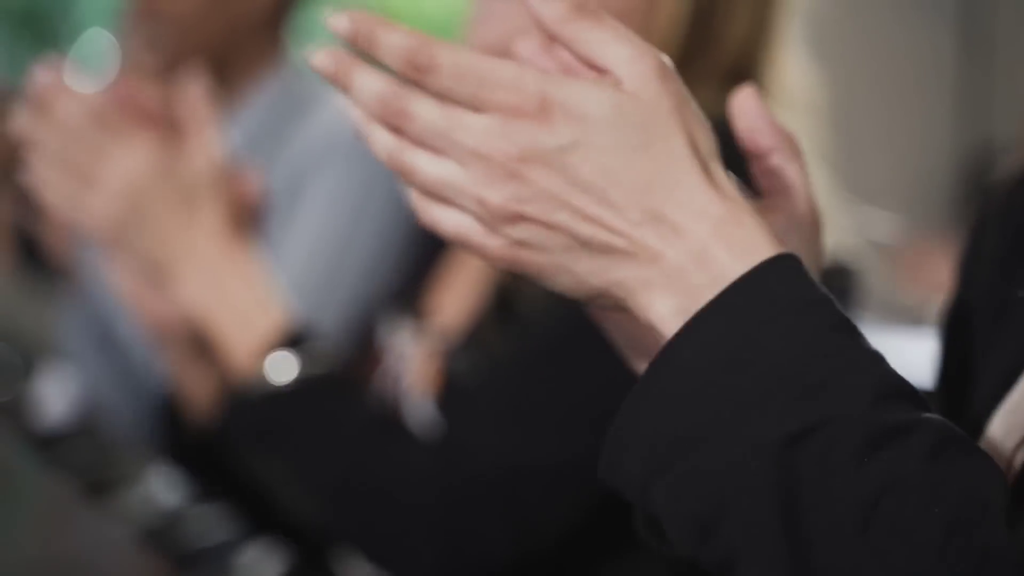